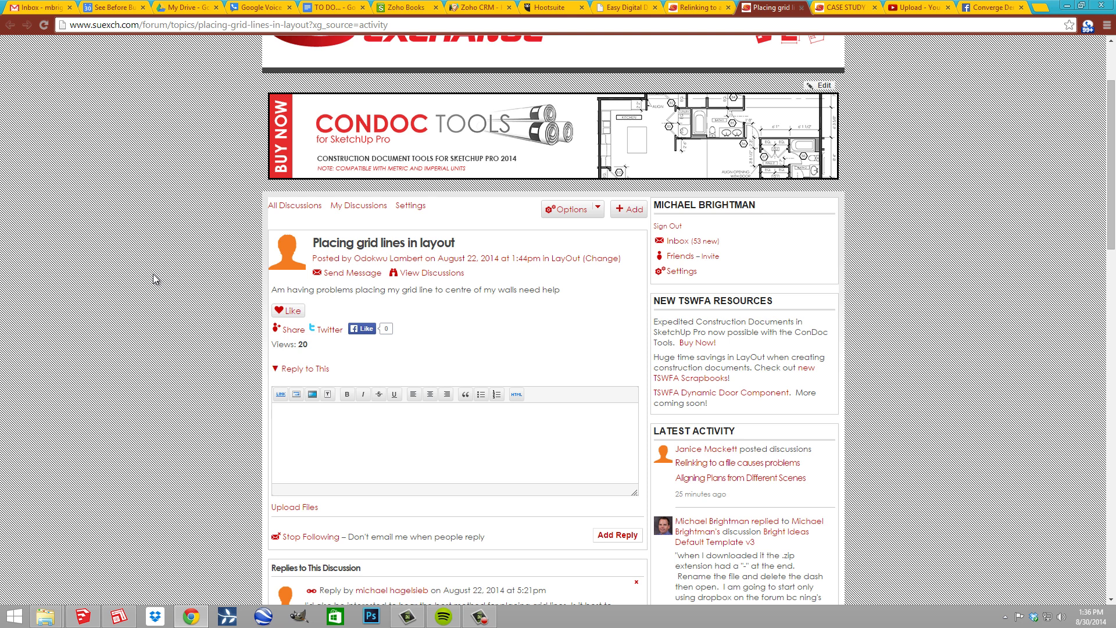
- Read the forum discussion "Placing grid lines in layout" and its replies
scroll(124, 221, "down", 1)
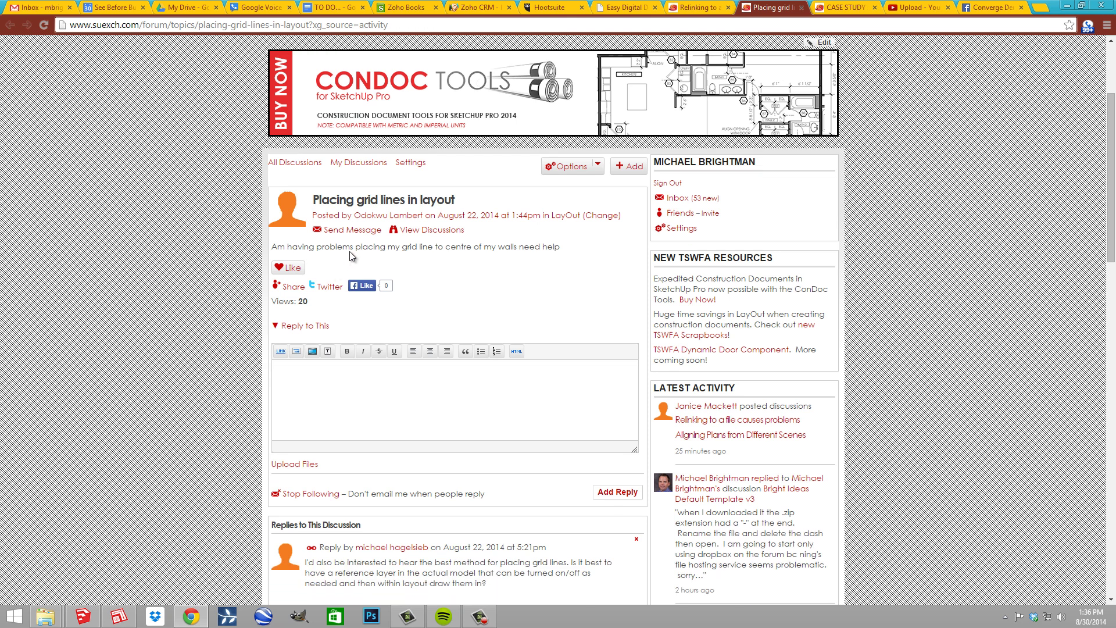
double_click(352, 249)
scroll(215, 260, "down", 5)
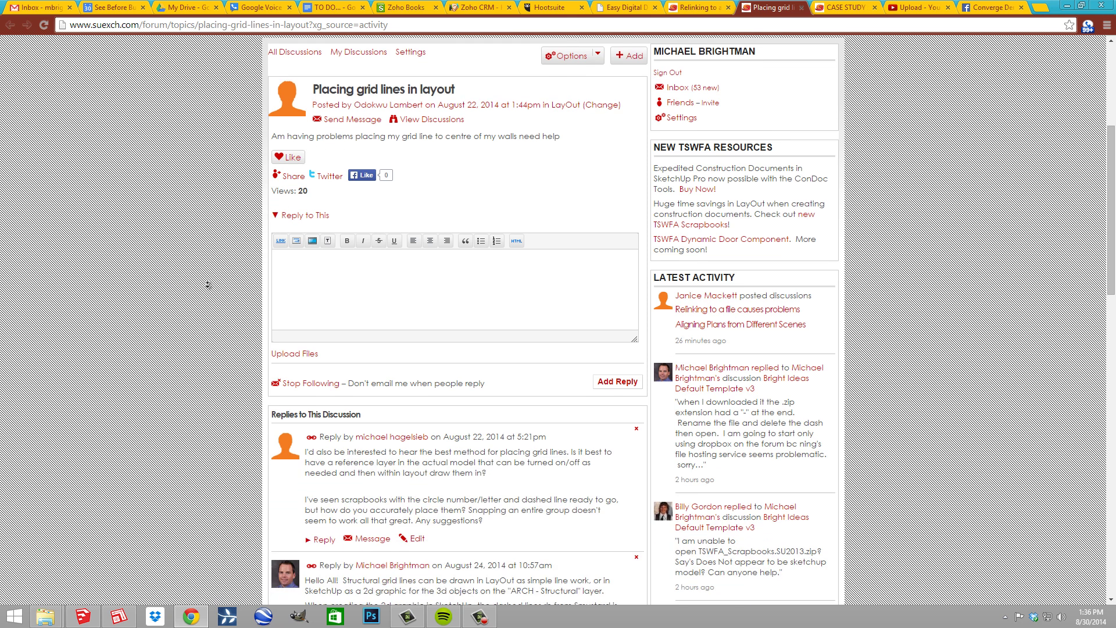
scroll(210, 287, "down", 2)
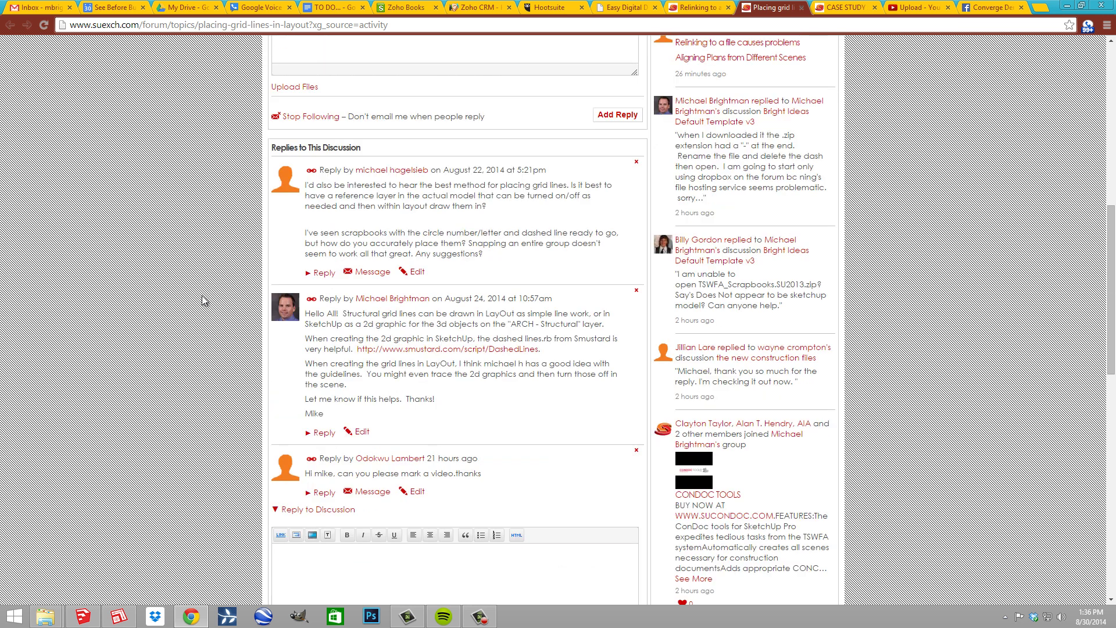
scroll(177, 322, "up", 1)
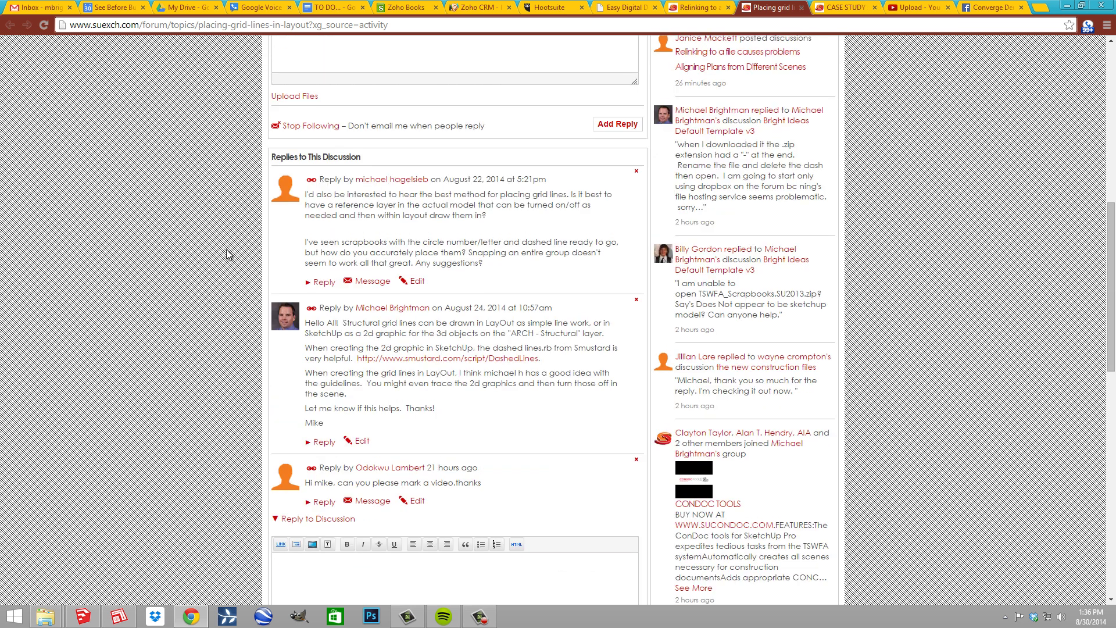
- Switch to SketchUp with the "RETAIL - Proposed Conditions.skp" model and view its interior from the opposite side
key("alt+Tab")
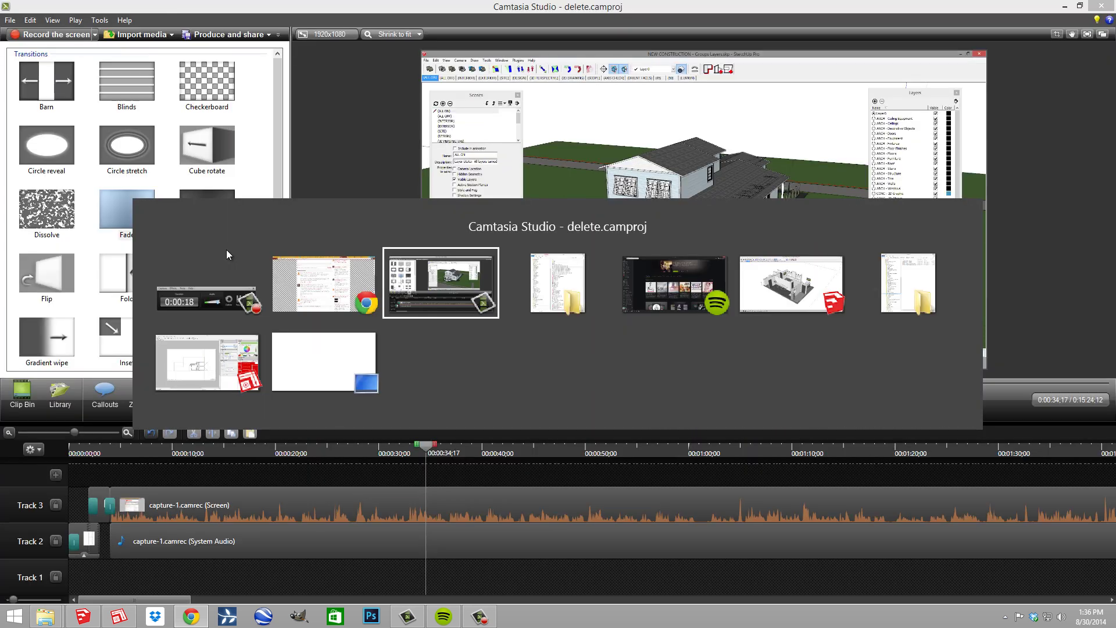
key("alt+Tab")
key("alt+Tab")
key("alt+Tab")
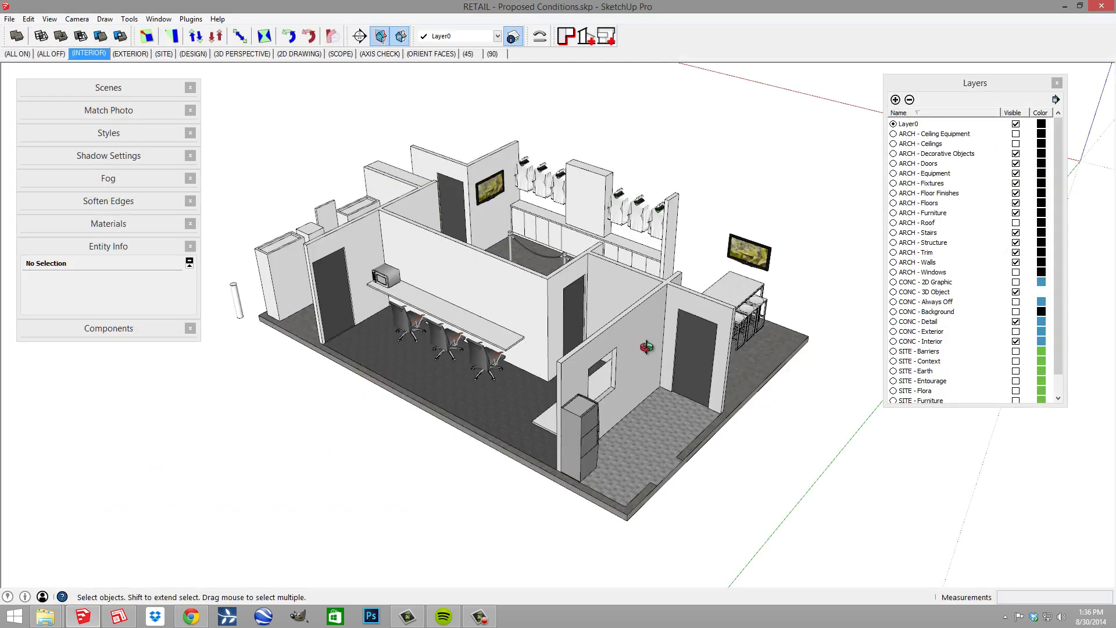
mouse_move(647, 347)
middle_mouse_down()
mouse_move(759, 285)
mouse_move(629, 402)
mouse_move(187, 403)
mouse_move(407, 349)
middle_mouse_up()
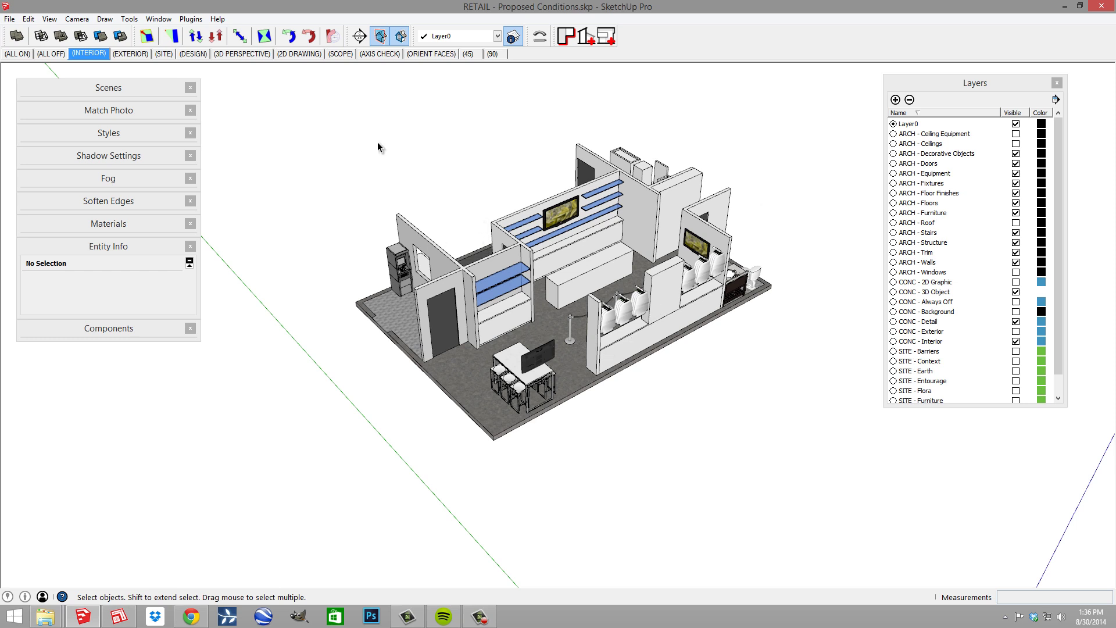
- Compare layer visibility in the (ALL ON), (ALL OFF), (INTERIOR) and (EXTERIOR) scenes, ending with (ALL ON)
left_click(24, 54)
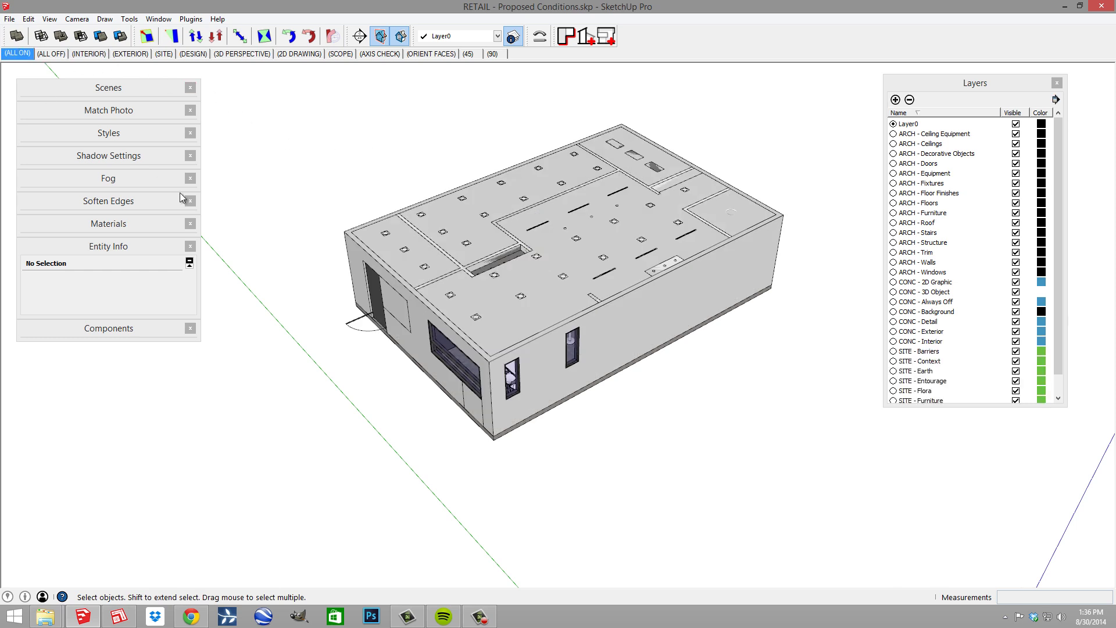
left_click(49, 54)
left_click(88, 54)
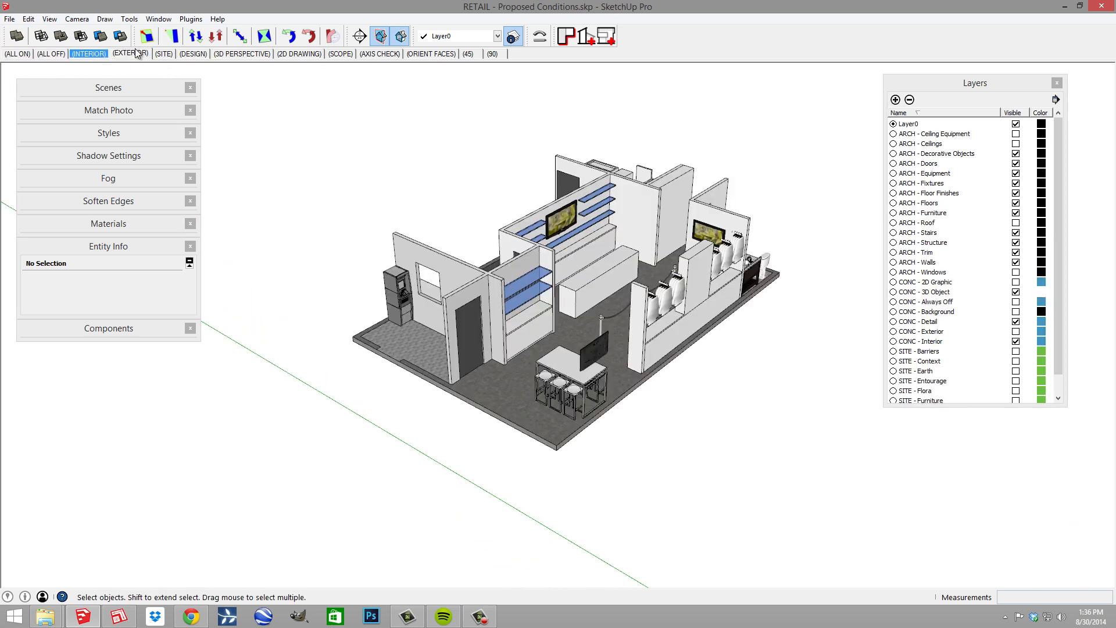
left_click(136, 51)
left_click(86, 52)
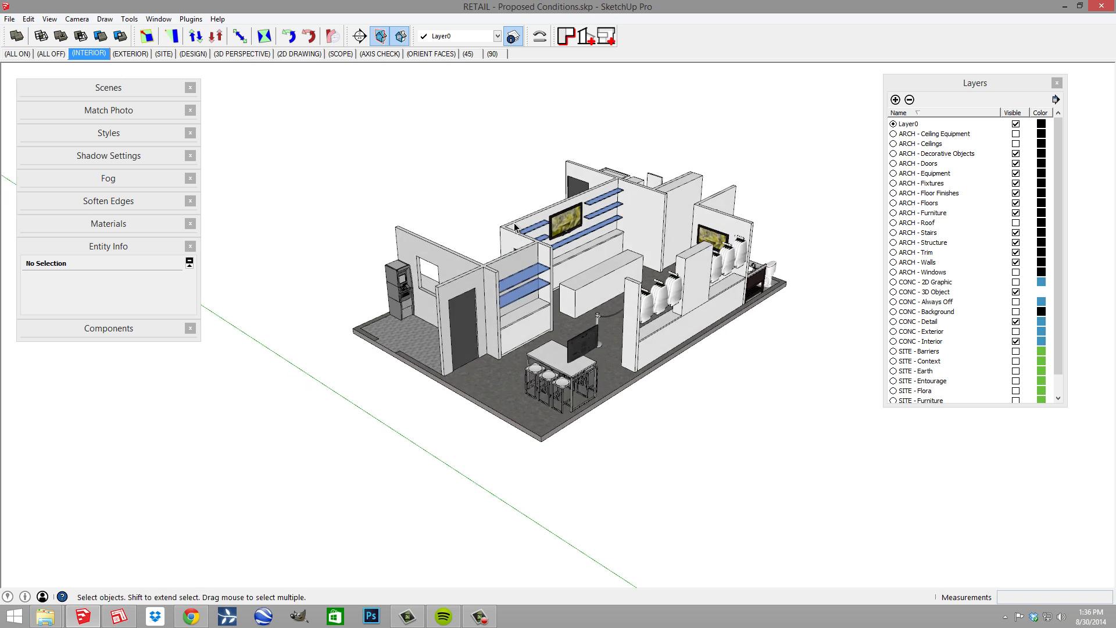
left_click(17, 54)
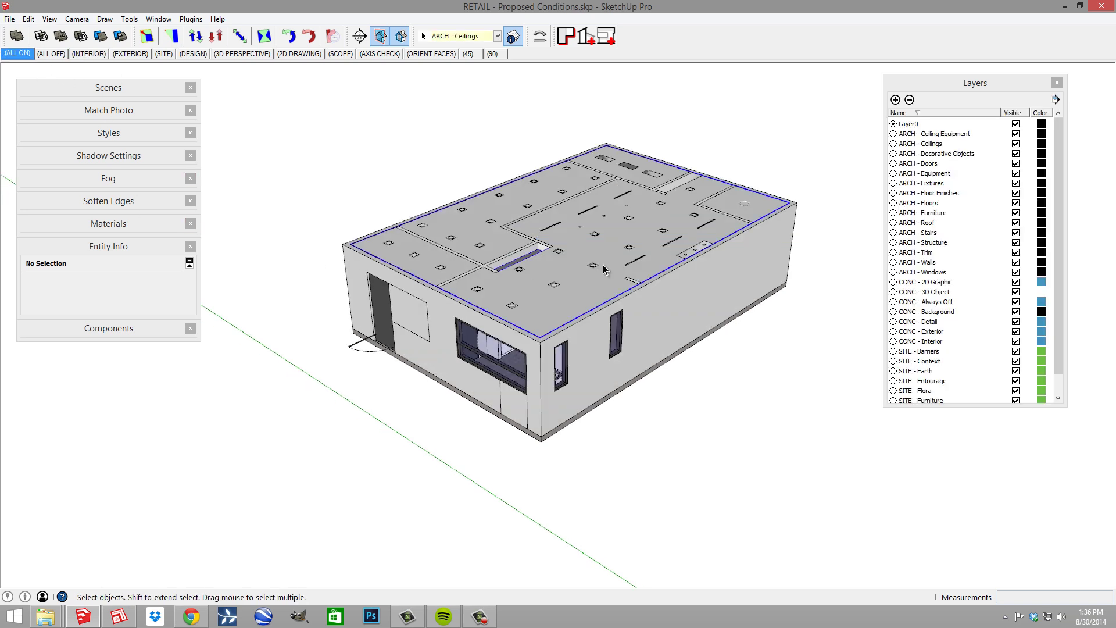
- Delete the ceilings group on the ARCH - Ceilings layer from the building
left_click(575, 186)
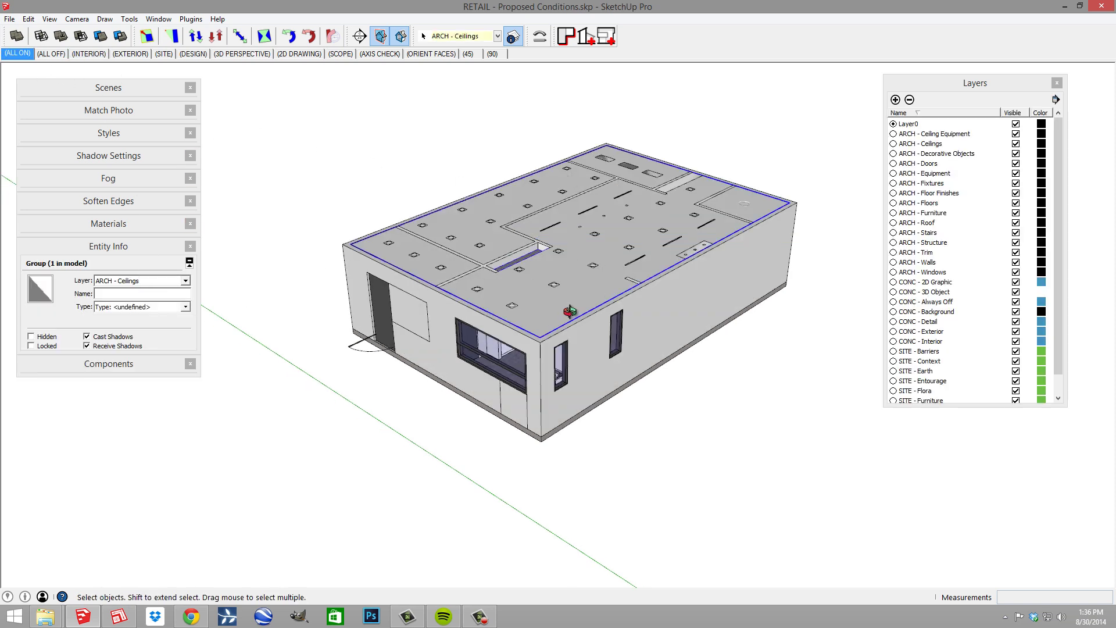
middle_click_drag(571, 313, 650, 319)
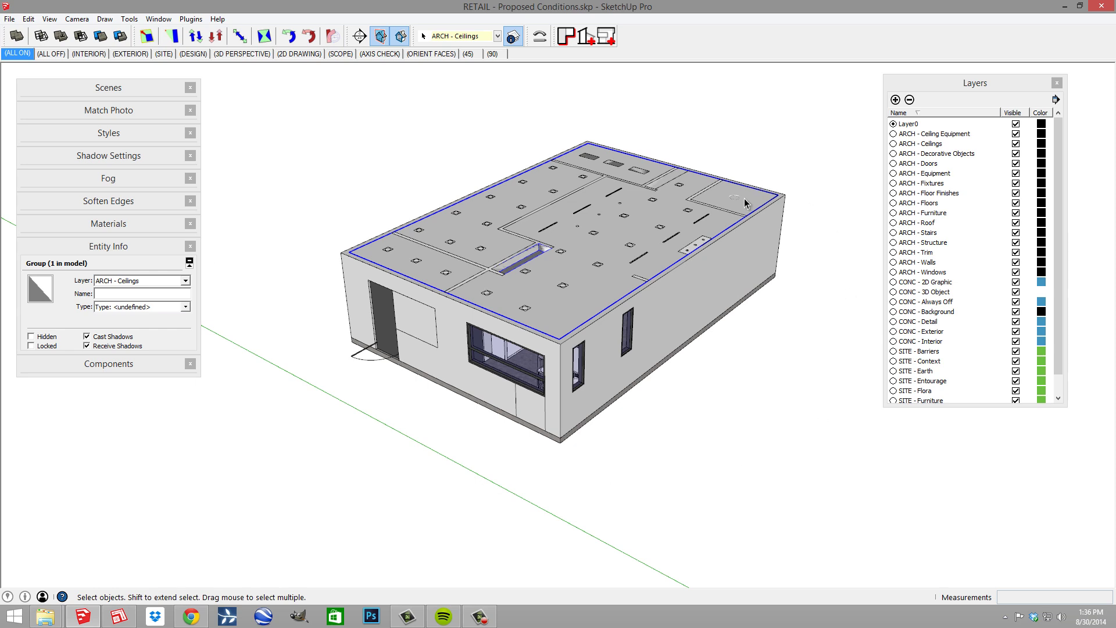
middle_click_drag(461, 343, 723, 295)
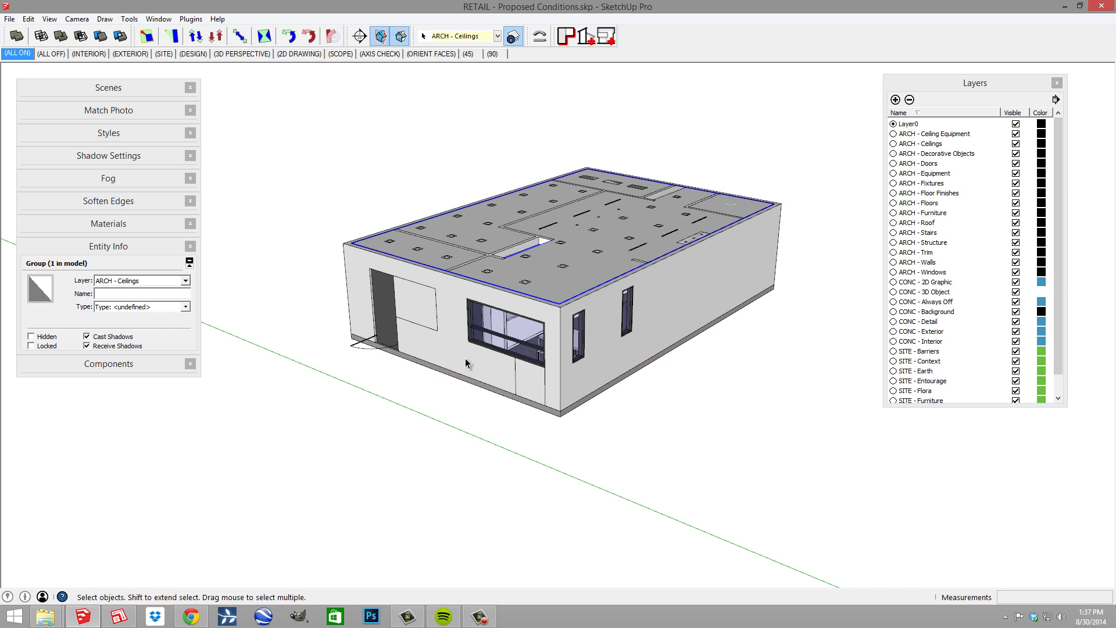
middle_click_drag(525, 357, 627, 380)
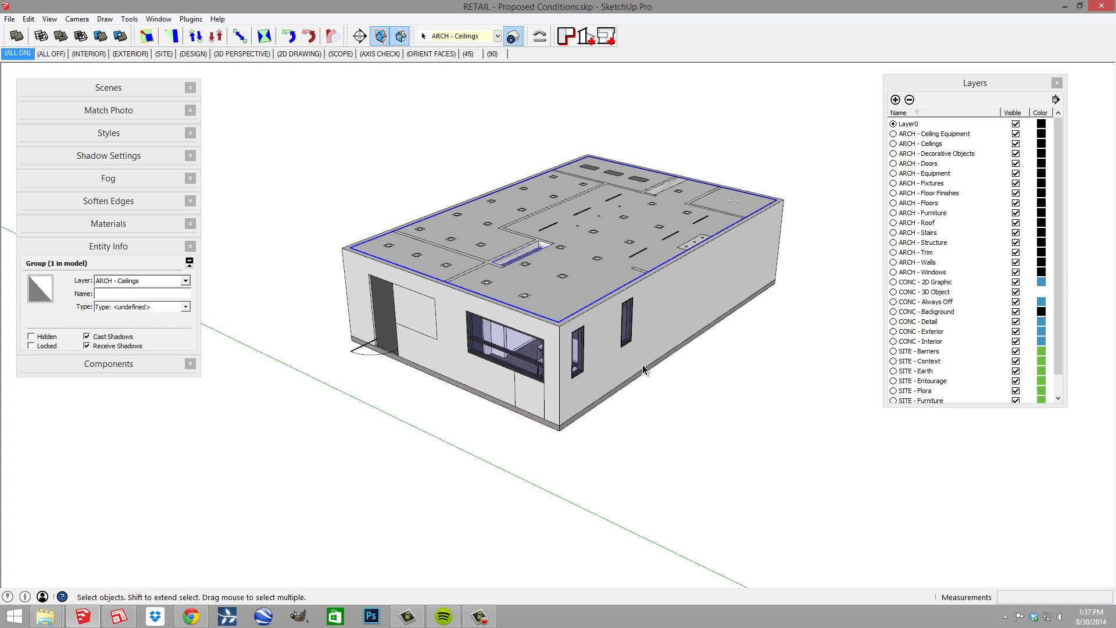
middle_click_drag(637, 344, 609, 279)
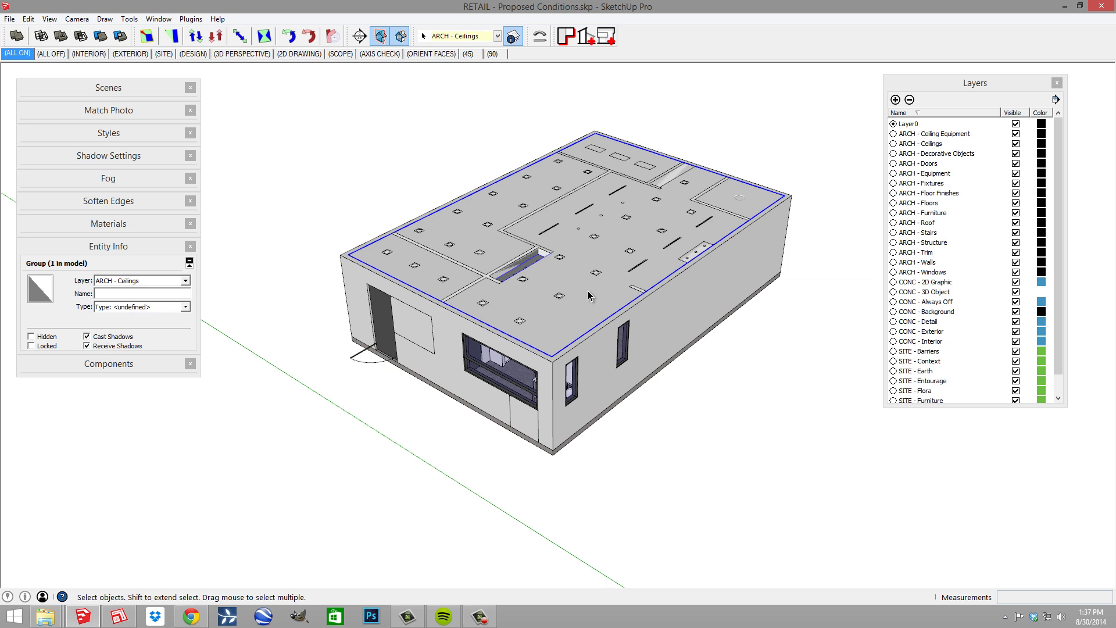
middle_click_drag(587, 368, 718, 347)
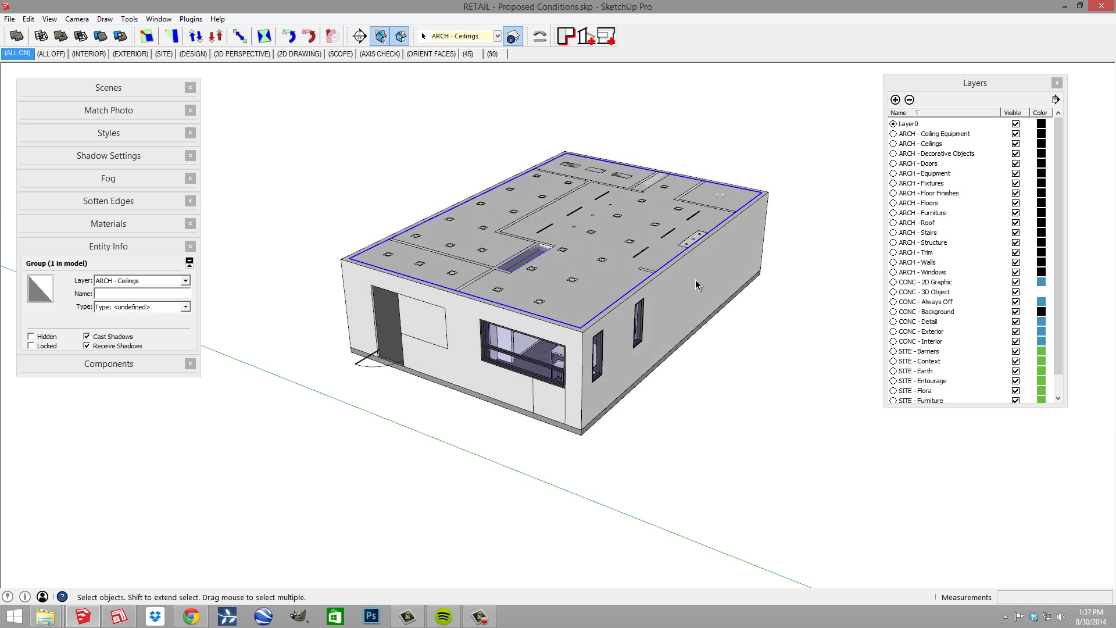
middle_click_drag(637, 311, 667, 312)
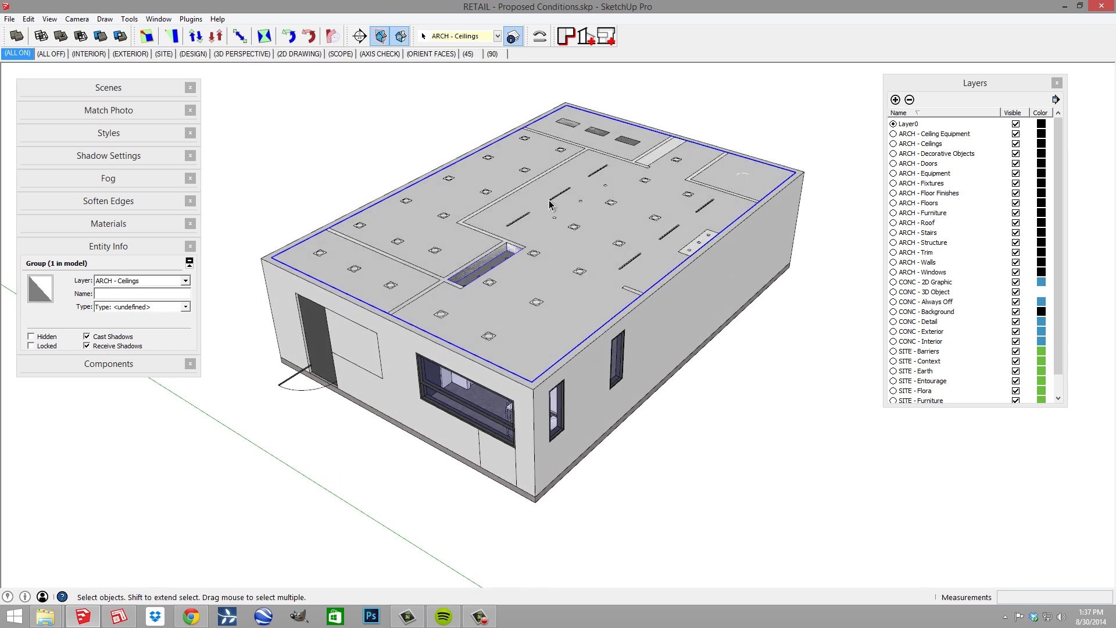
key("Delete")
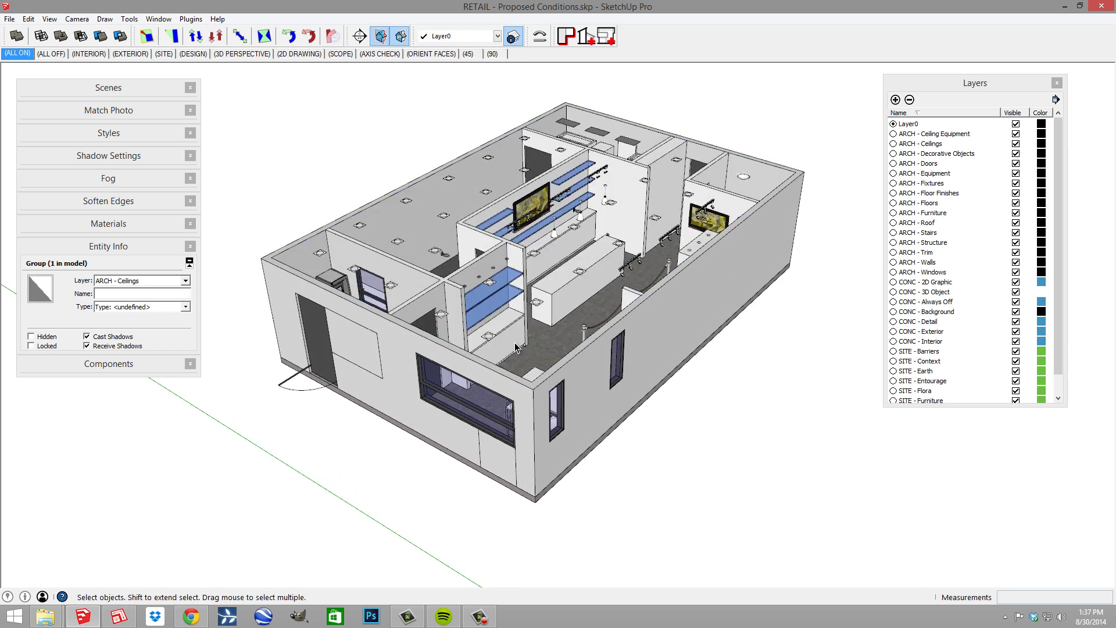
- Inspect the interior and exterior groups nested in the walls group, and delete the entire ARCH - Walls group
left_click(444, 206)
double_click(444, 209)
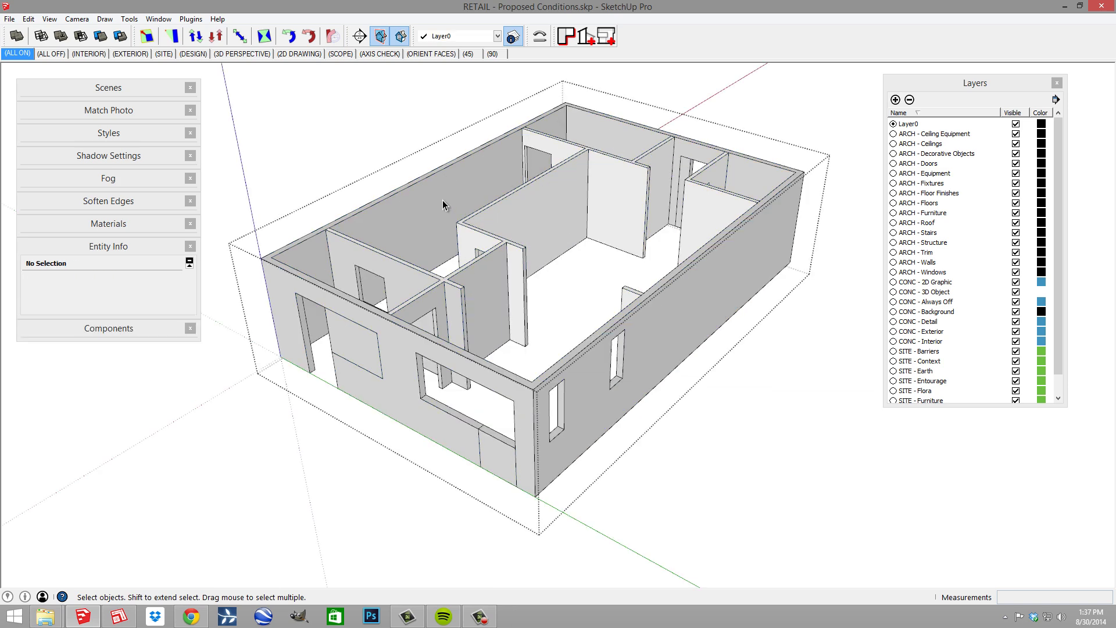
left_click(443, 205)
left_click(512, 237)
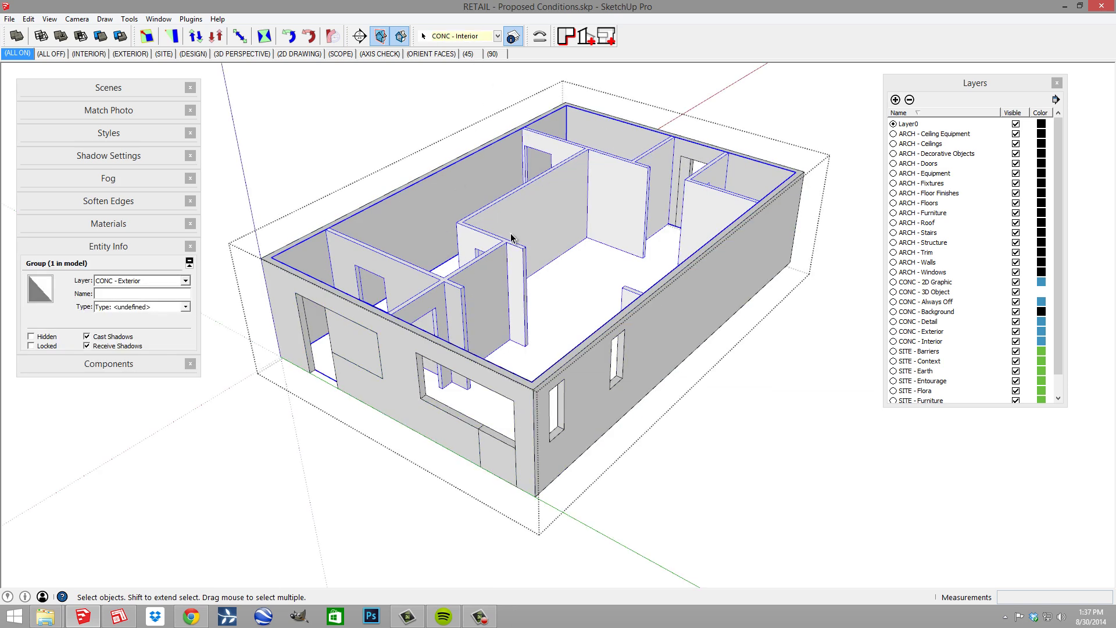
key("Escape")
left_click(455, 203)
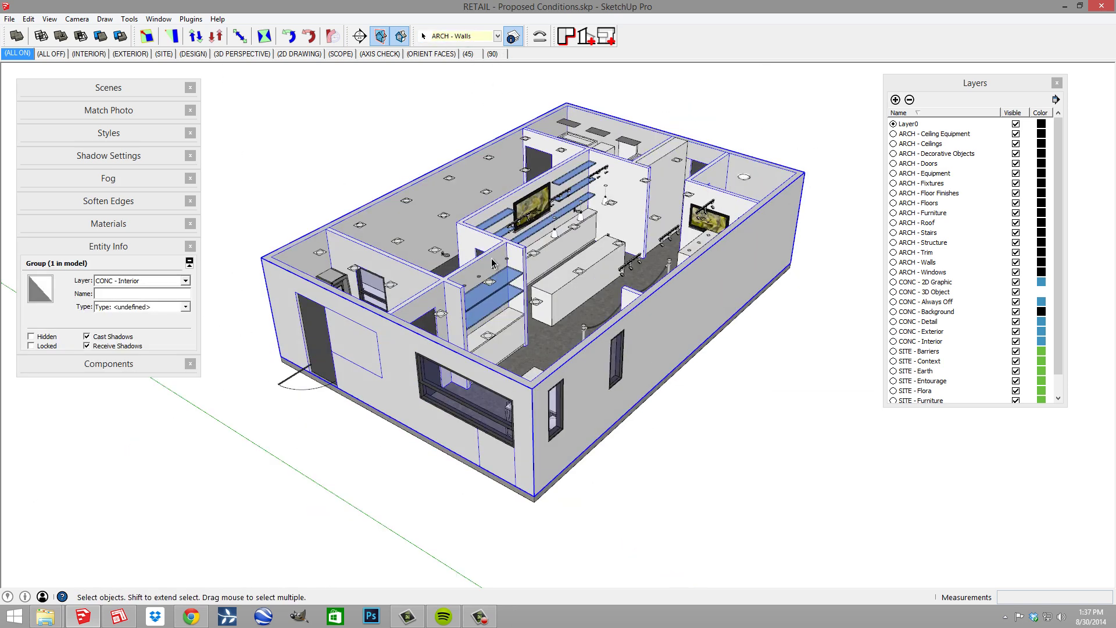
key("Delete")
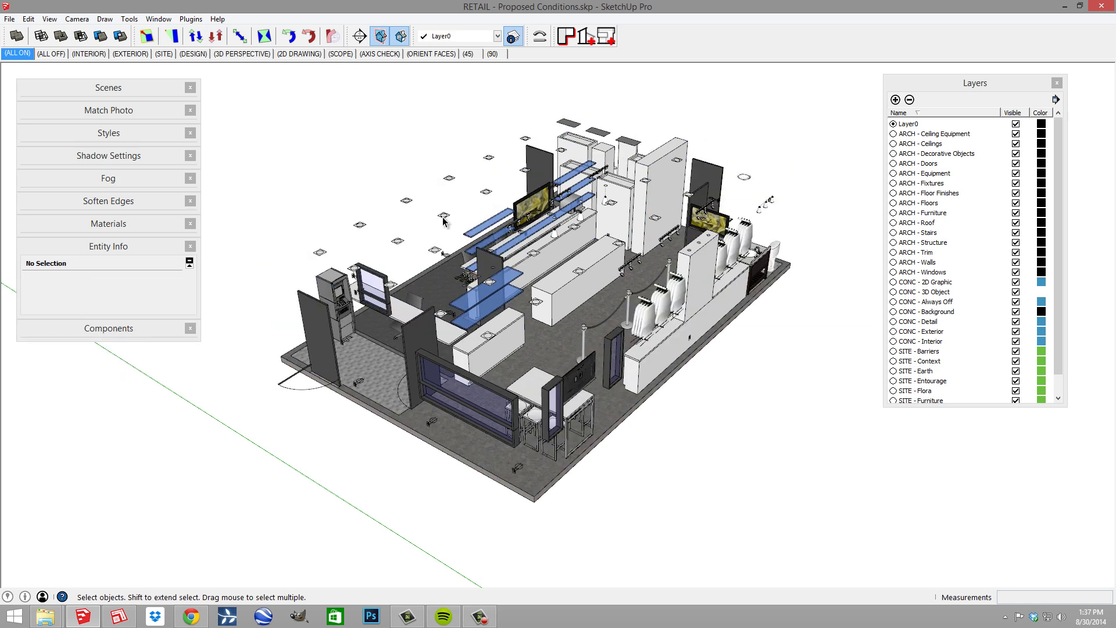
- Delete the ceiling equipment, fixtures and windows groups from the model
left_click(443, 220)
key("Delete")
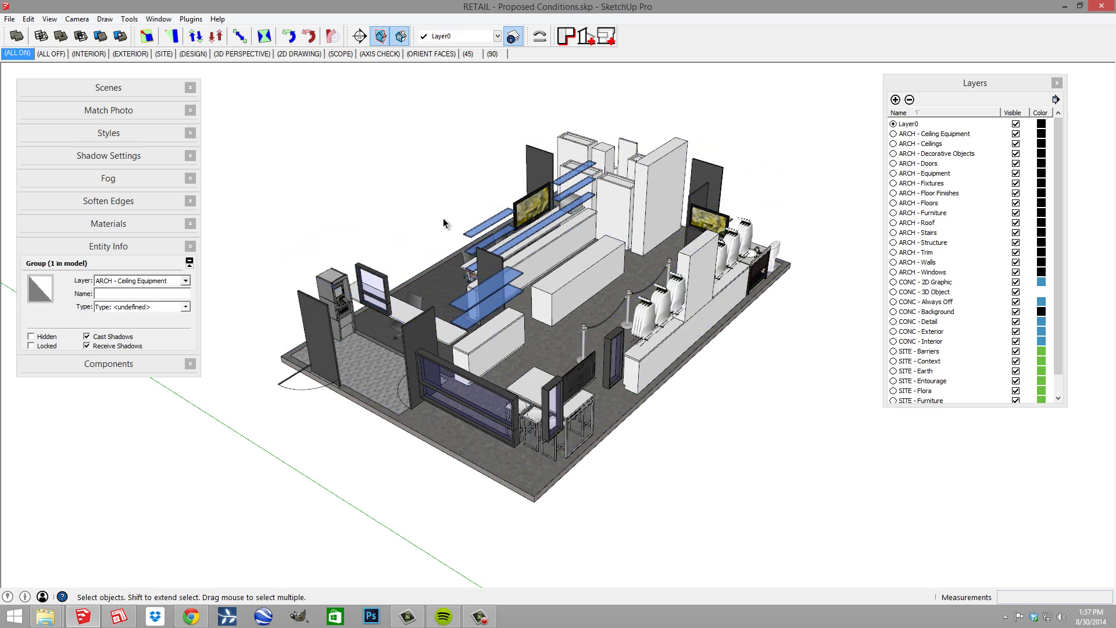
left_click(465, 343)
key("Delete")
left_click(372, 291)
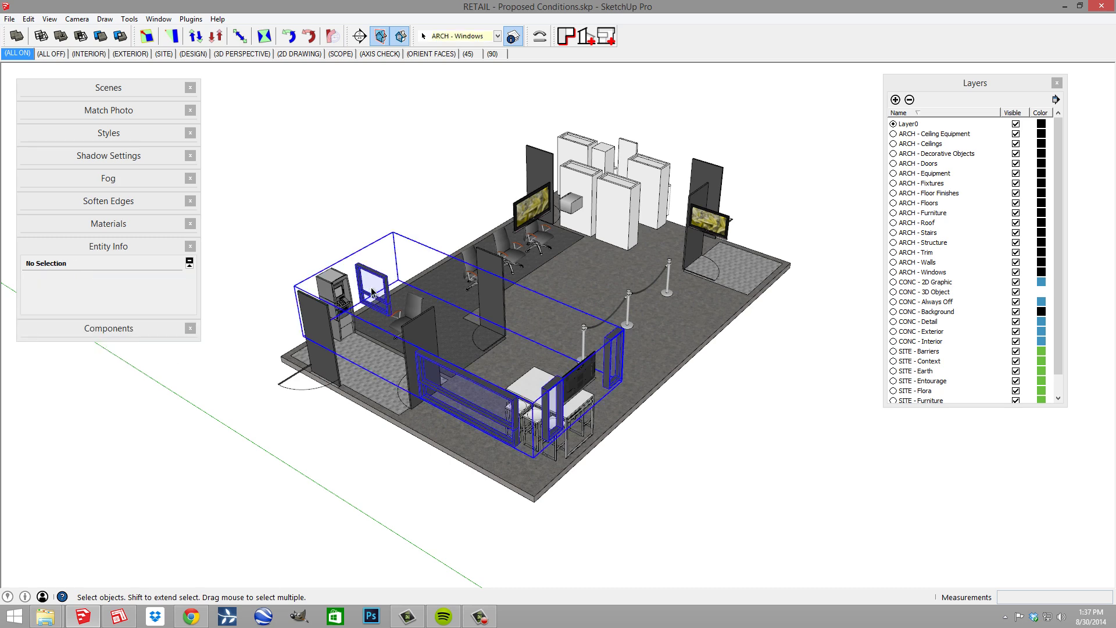
key("Delete")
- Delete the equipment, doors and floors groups from the model
left_click(589, 377)
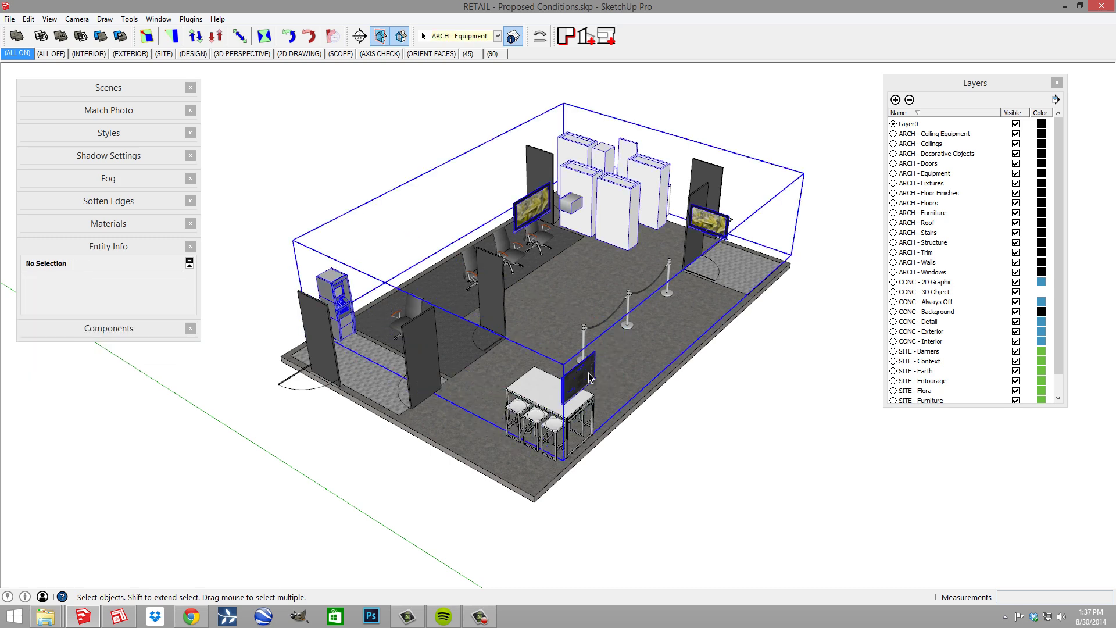
key("Delete")
left_click(552, 186)
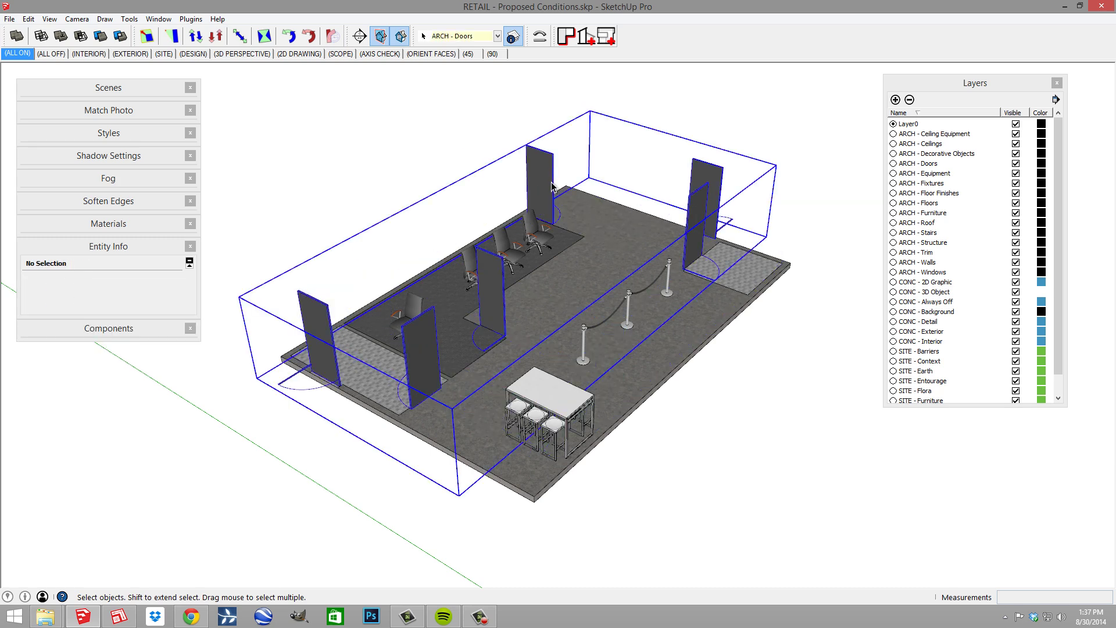
key("Delete")
left_click(521, 254)
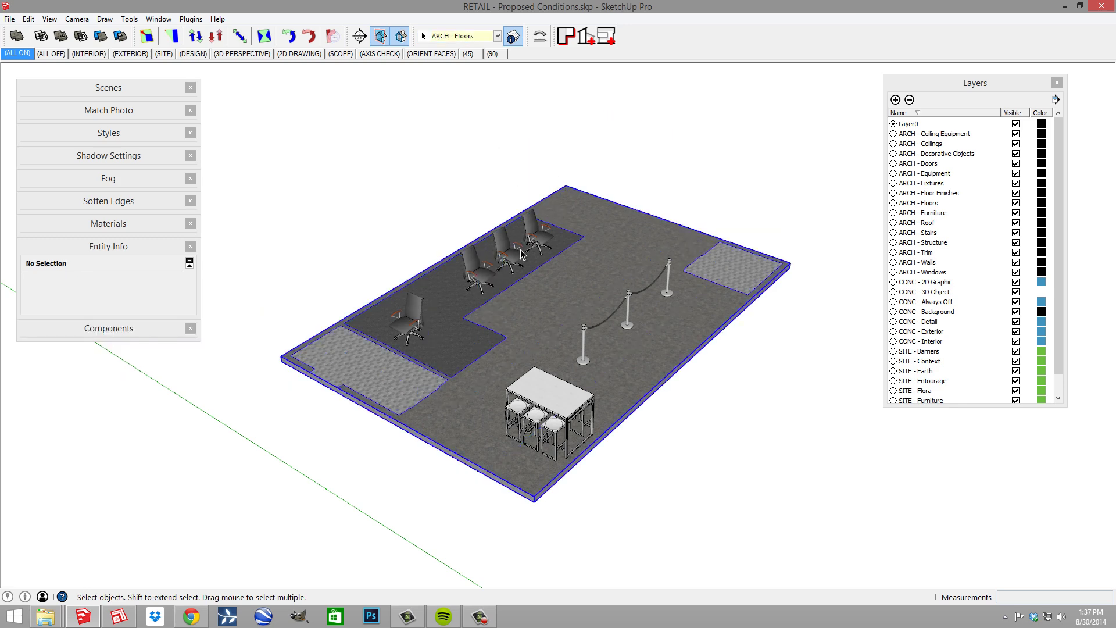
key("Delete")
left_click(561, 298)
key("Delete")
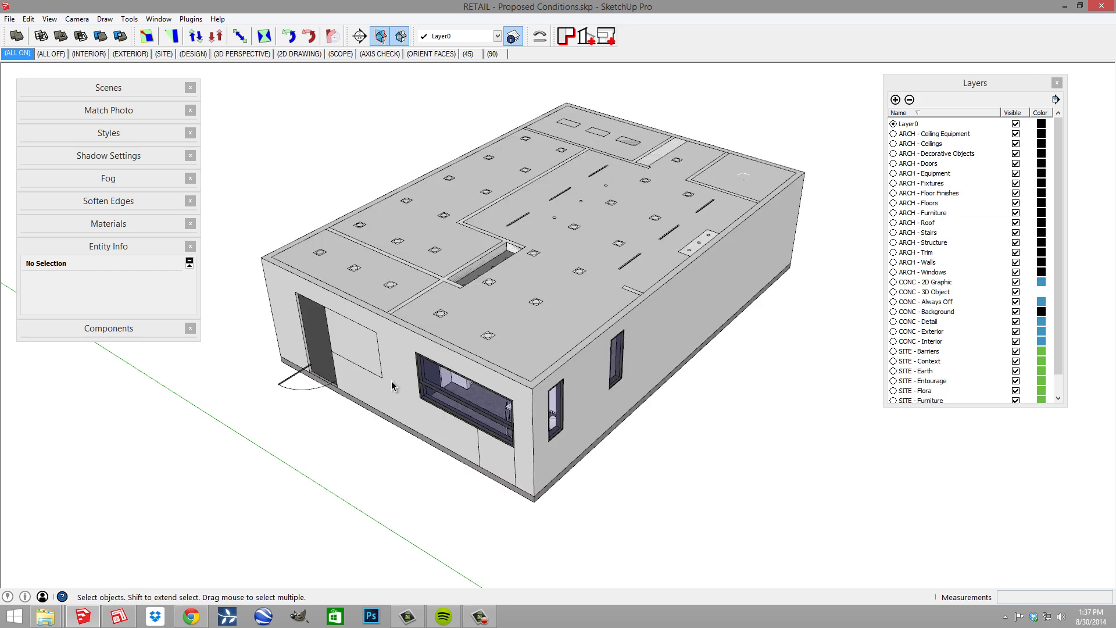
- Show the interior of the building with the (INTERIOR) scene
middle_click_drag(402, 336, 526, 369)
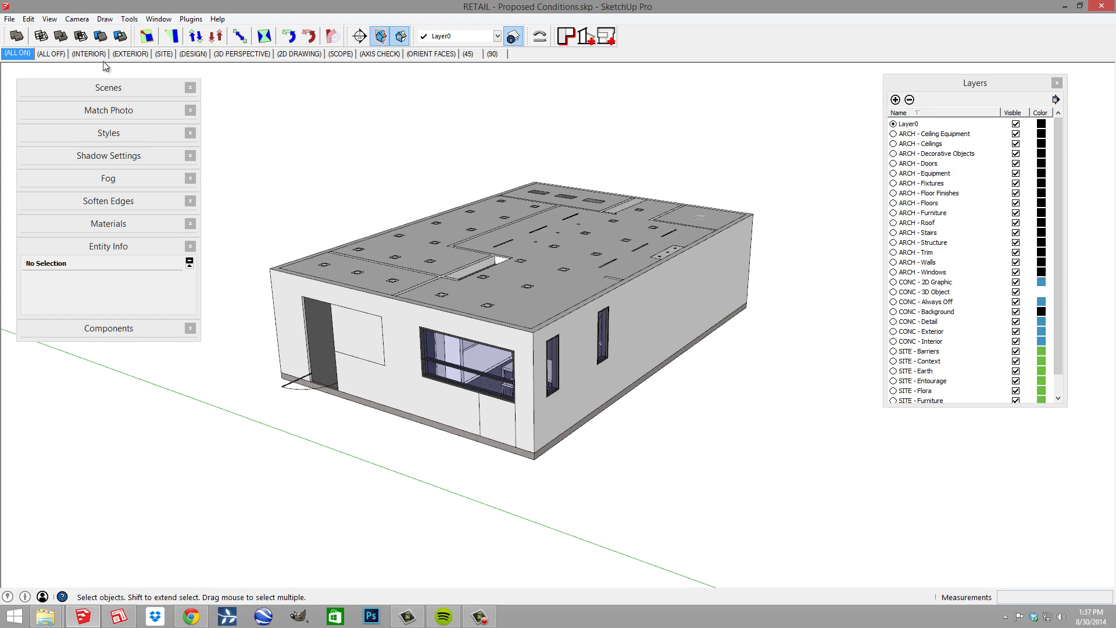
left_click(88, 54)
middle_click_drag(113, 72, 174, 79)
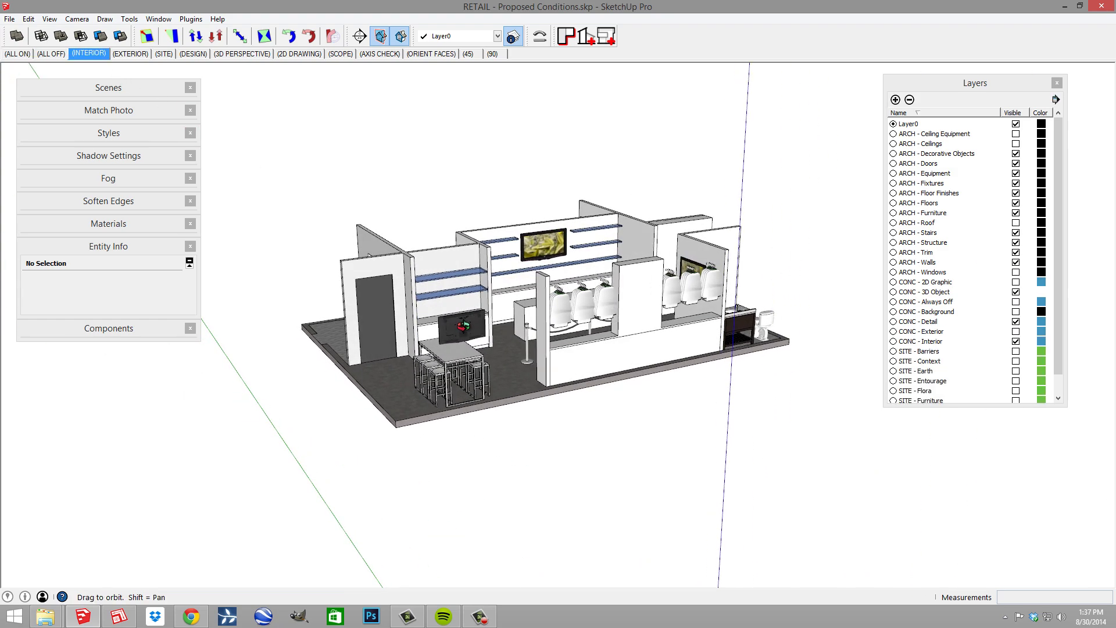
middle_click_drag(463, 327, 484, 354)
scroll(352, 299, "up", 4)
scroll(346, 308, "down", 1)
middle_click_drag(349, 308, 501, 386)
scroll(516, 413, "down", 2)
scroll(454, 378, "up", 2)
middle_click_drag(401, 375, 307, 329)
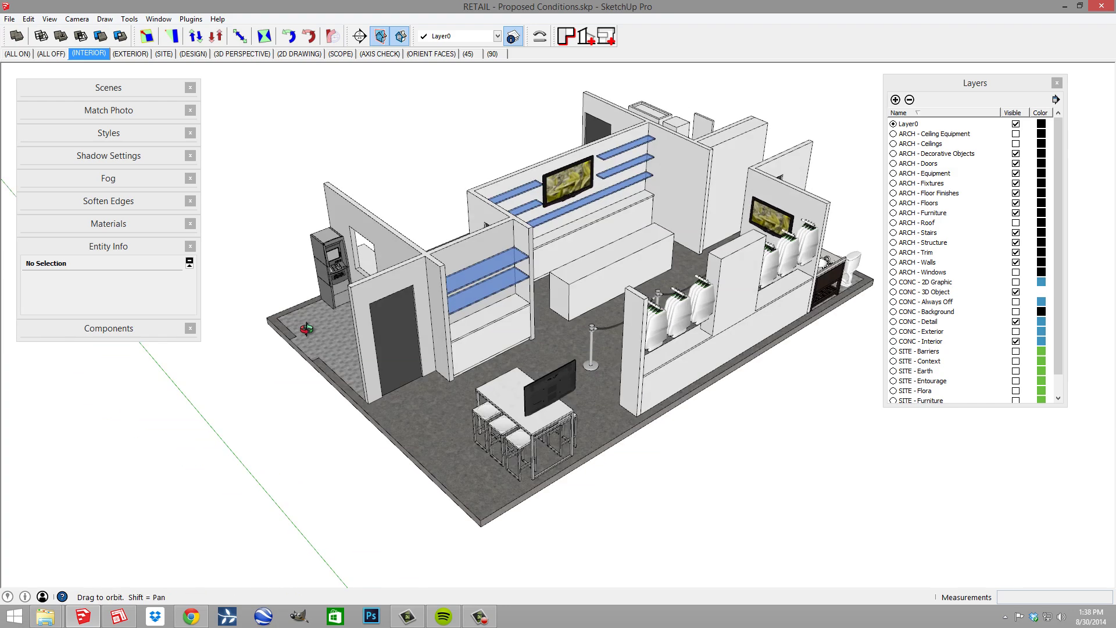
- Draw an 8 by 12 inch rectangle from the upper outer corner of the wall face beside the front interior door
scroll(306, 329, "up", 6)
key("r")
left_click(335, 248)
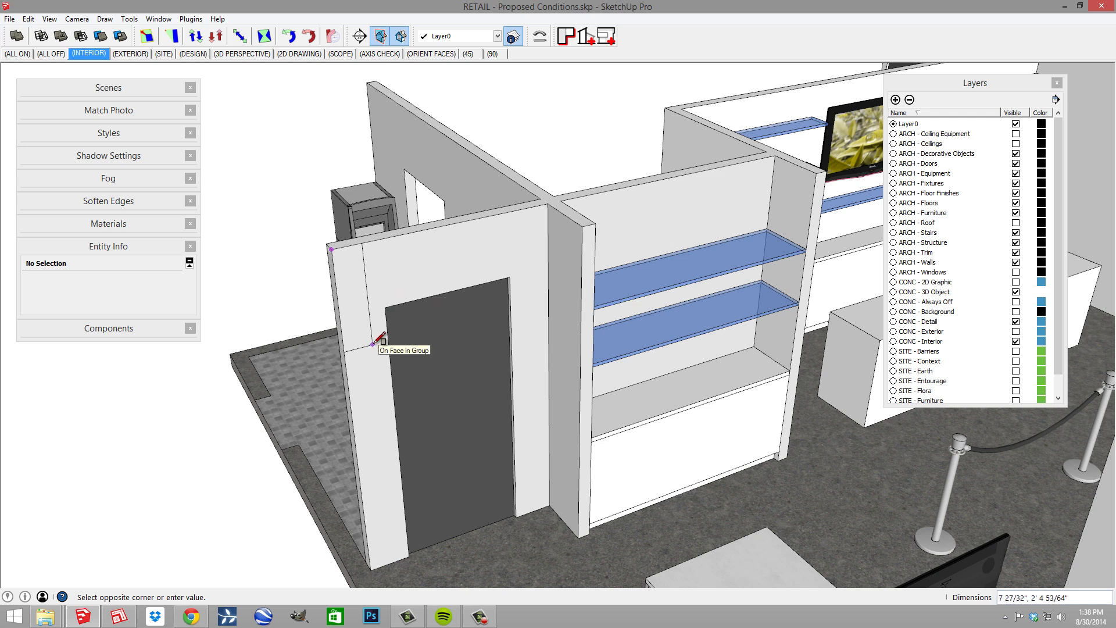
type("8,12")
key("Return")
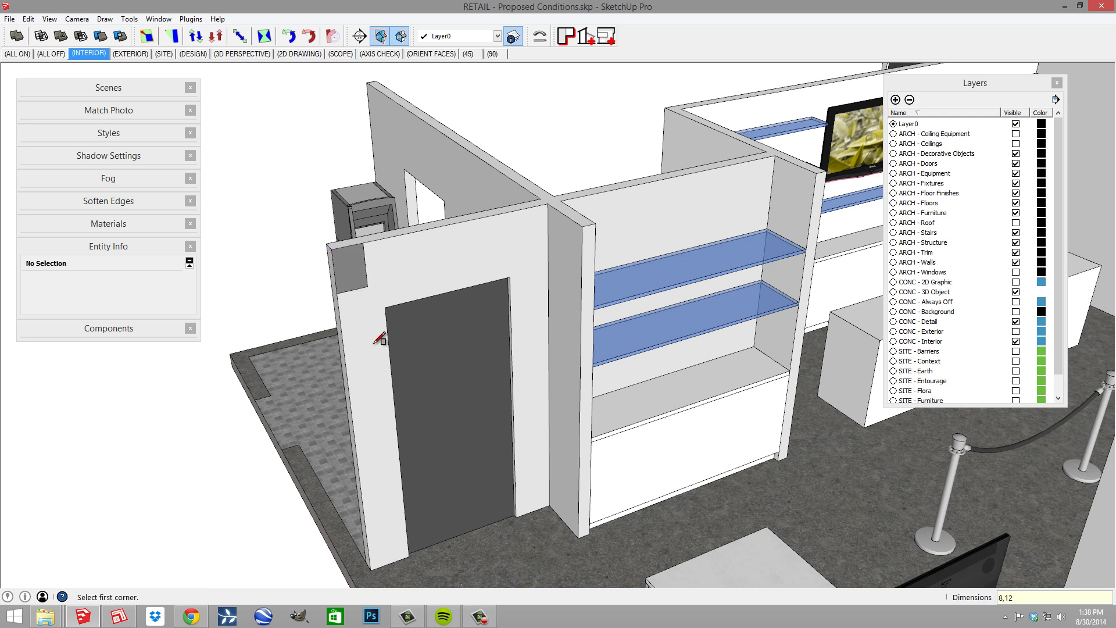
key("Return")
- Group the rectangle on the wall corner, convert the group to a component and open it for editing
key("space")
double_click(344, 274)
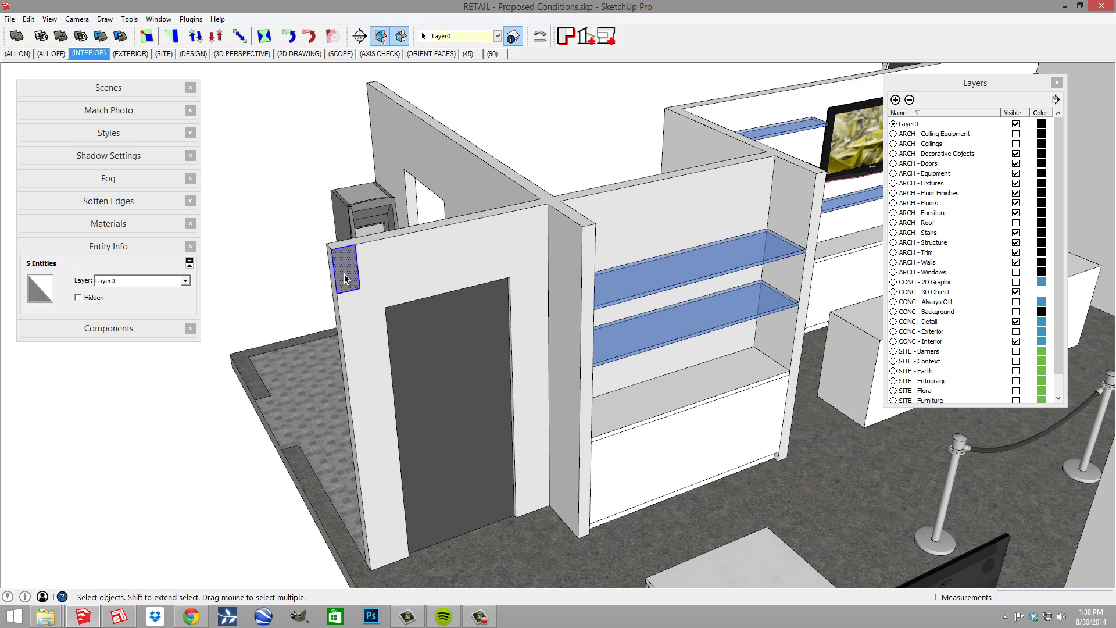
key("ctrl+g")
right_click(345, 274)
left_click(381, 357)
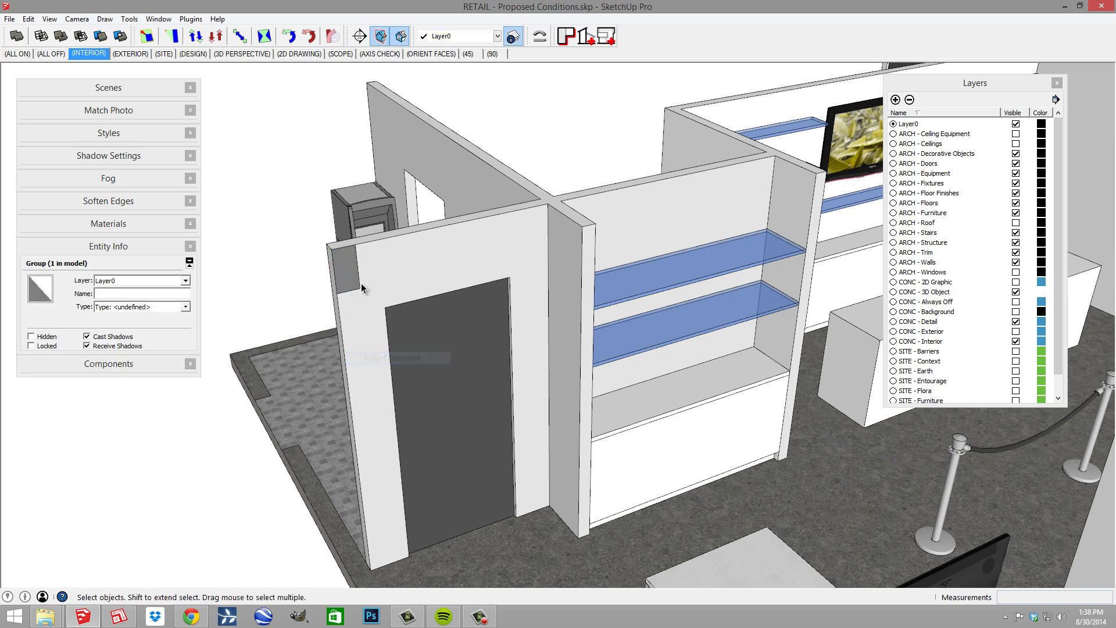
double_click(350, 273)
- Extrude the rectangle in both directions from the wall into a beam about 23' 3" long
scroll(350, 274, "down", 3)
key("i")
scroll(350, 274, "down", 2)
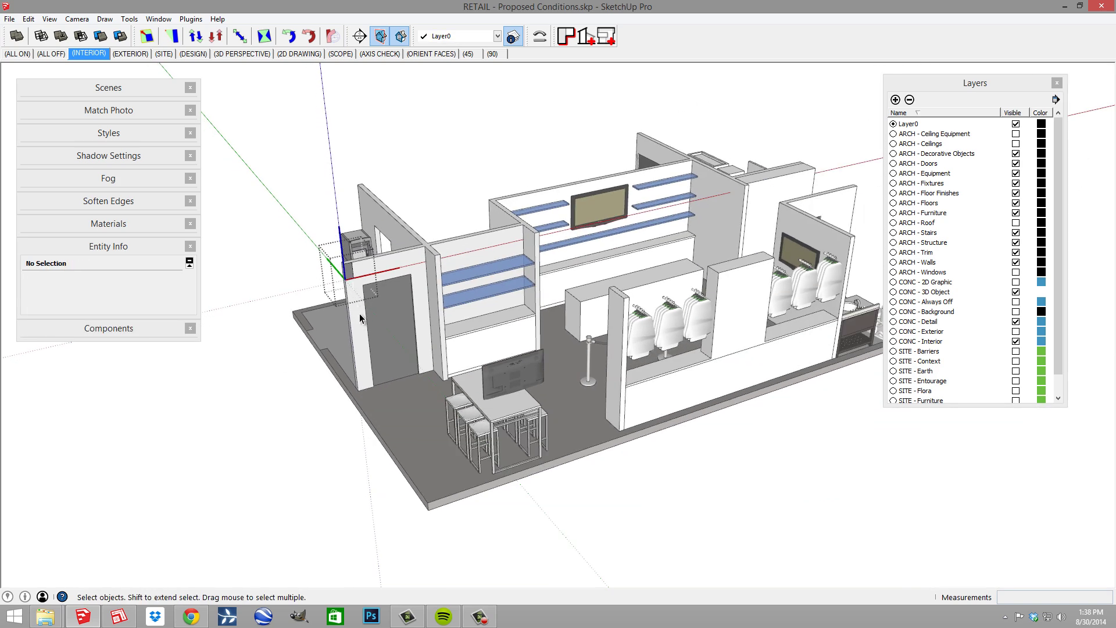
key("p")
left_click(352, 277)
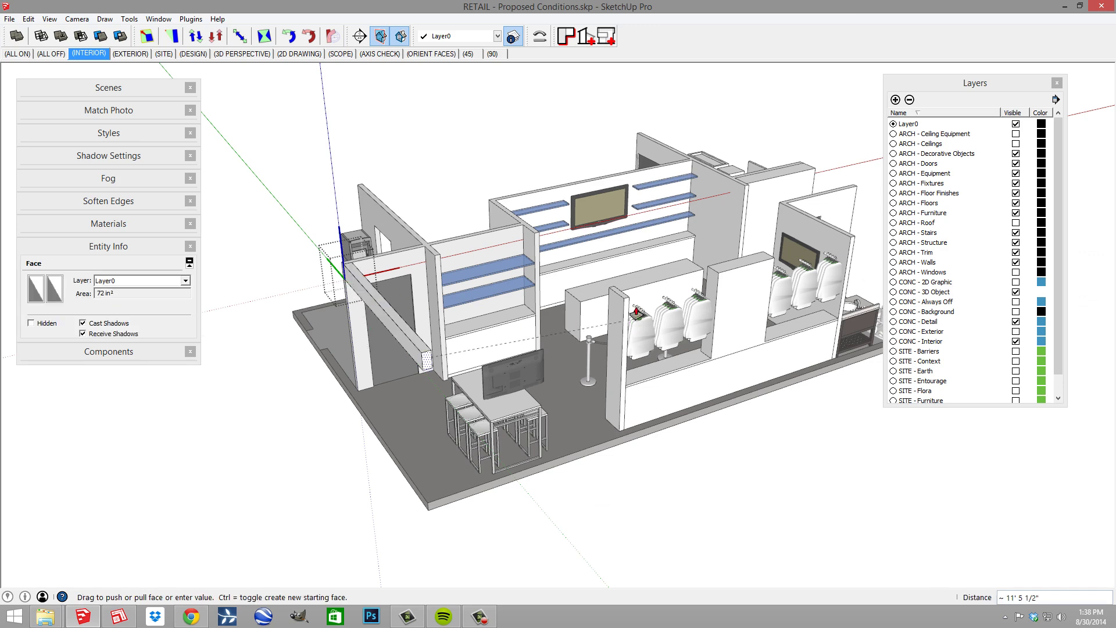
left_click(622, 436)
middle_click_drag(346, 386, 881, 393)
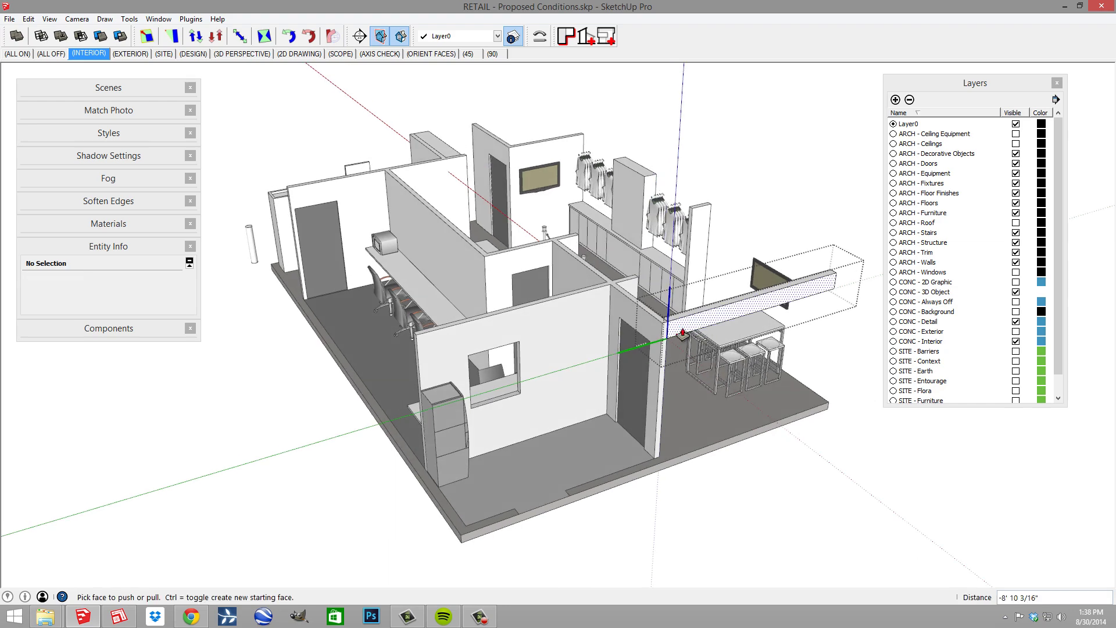
left_click(664, 333)
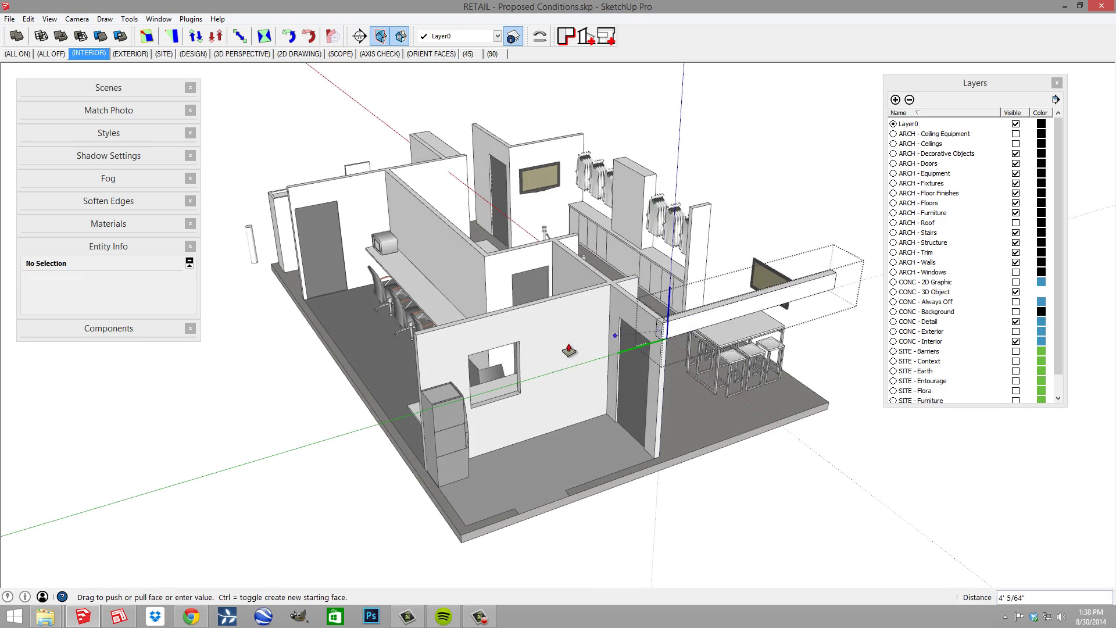
left_click(419, 345)
- Draw a 1' vertical line down the middle of the beam's end face
middle_click_drag(618, 413, 773, 317)
scroll(740, 283, "up", 4)
middle_click_drag(735, 274, 690, 269, "shift")
scroll(595, 337, "up", 3)
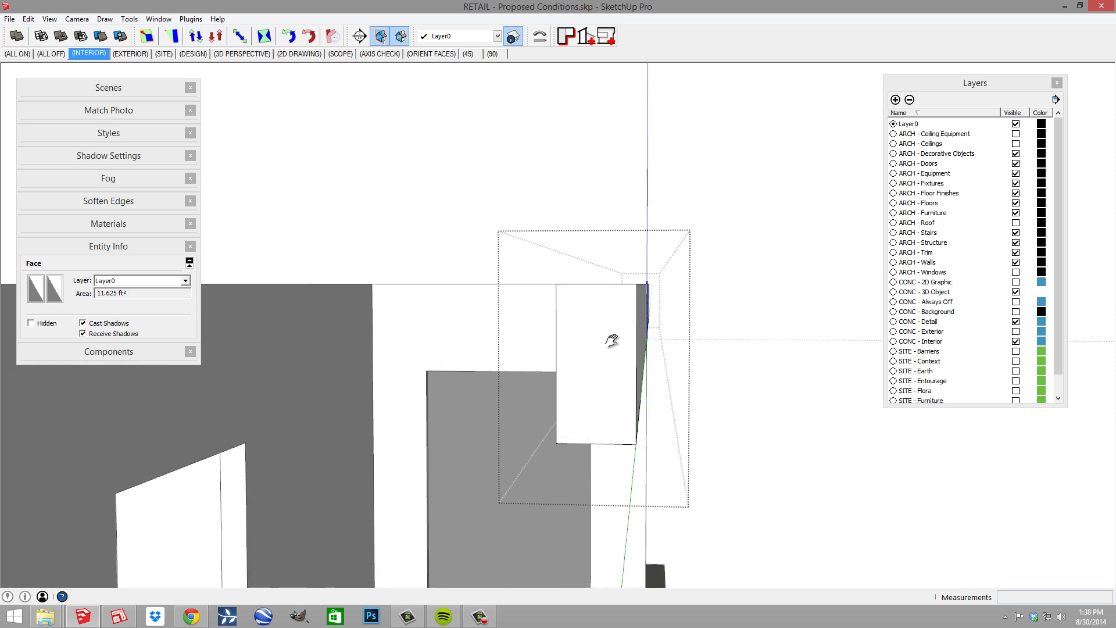
key("l")
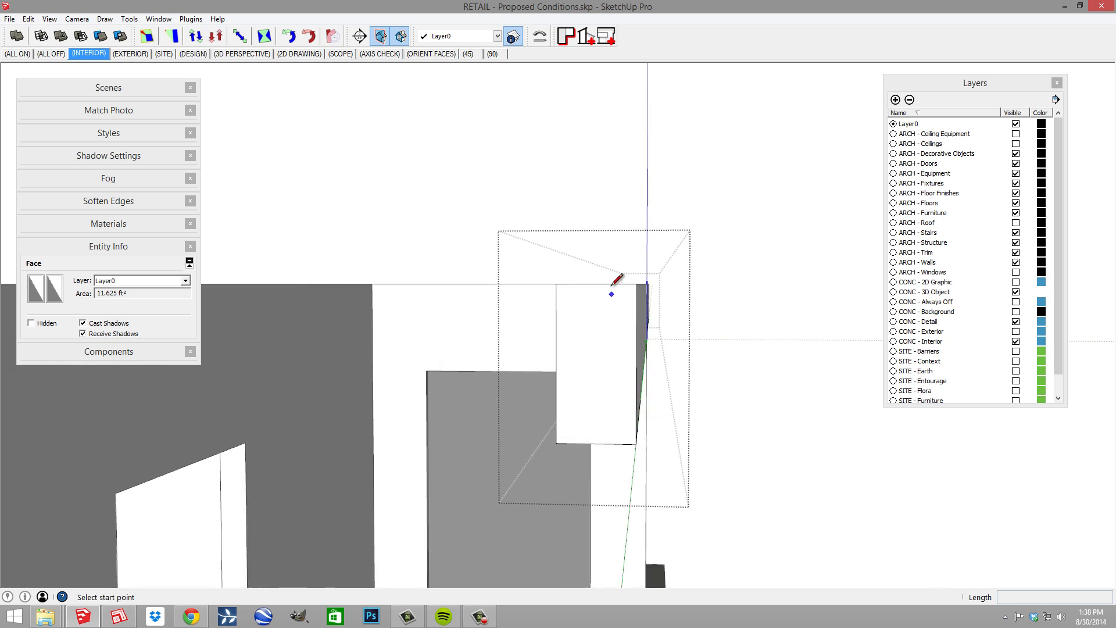
left_click(595, 283)
left_click(595, 443)
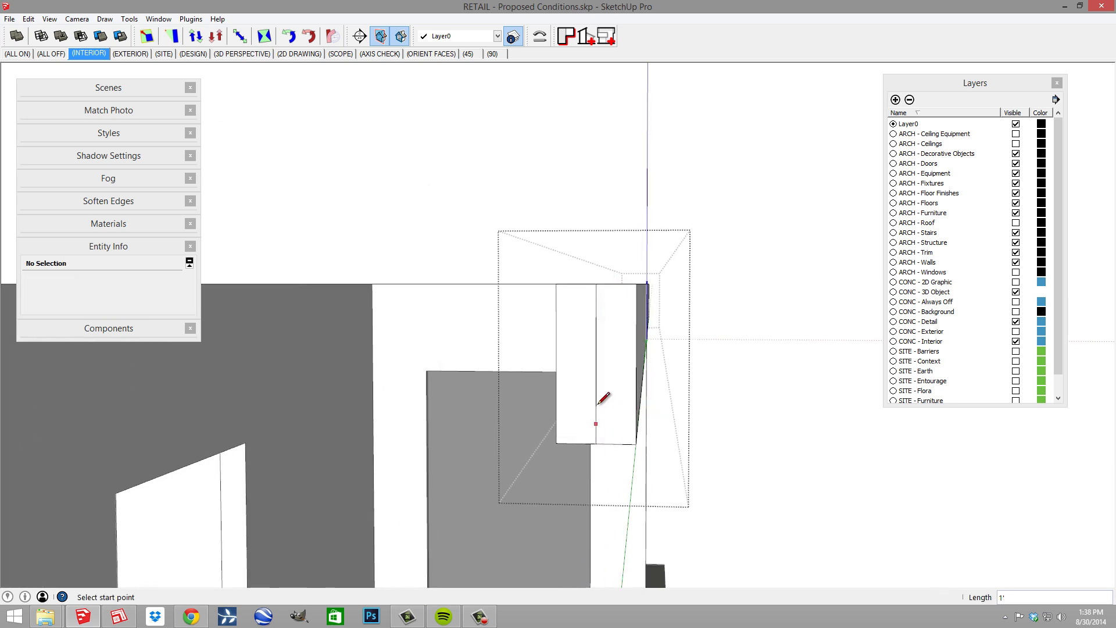
- Offset the edges of both halves of the beam's end face inward by the same distance
left_click(608, 375)
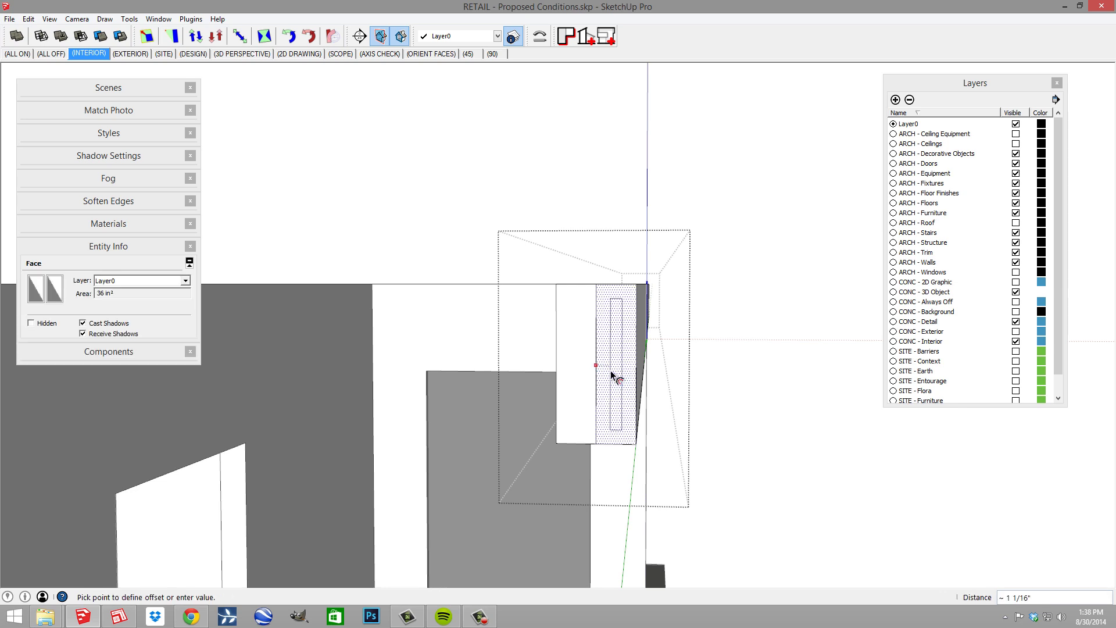
left_click(610, 371)
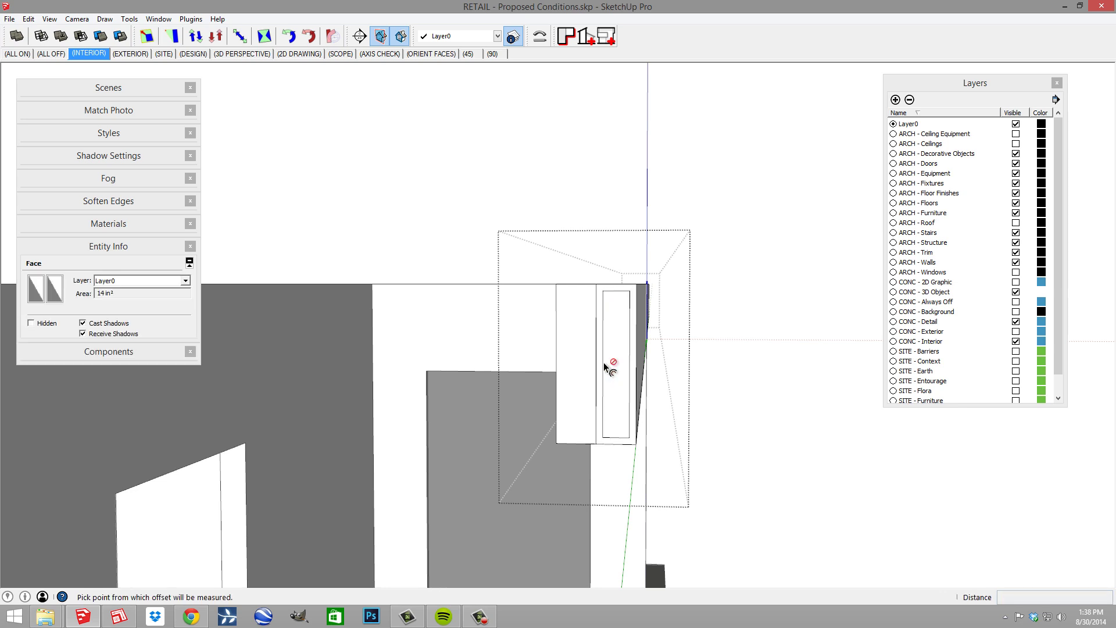
left_click(560, 343)
left_click(561, 345)
scroll(565, 334, "up", 3)
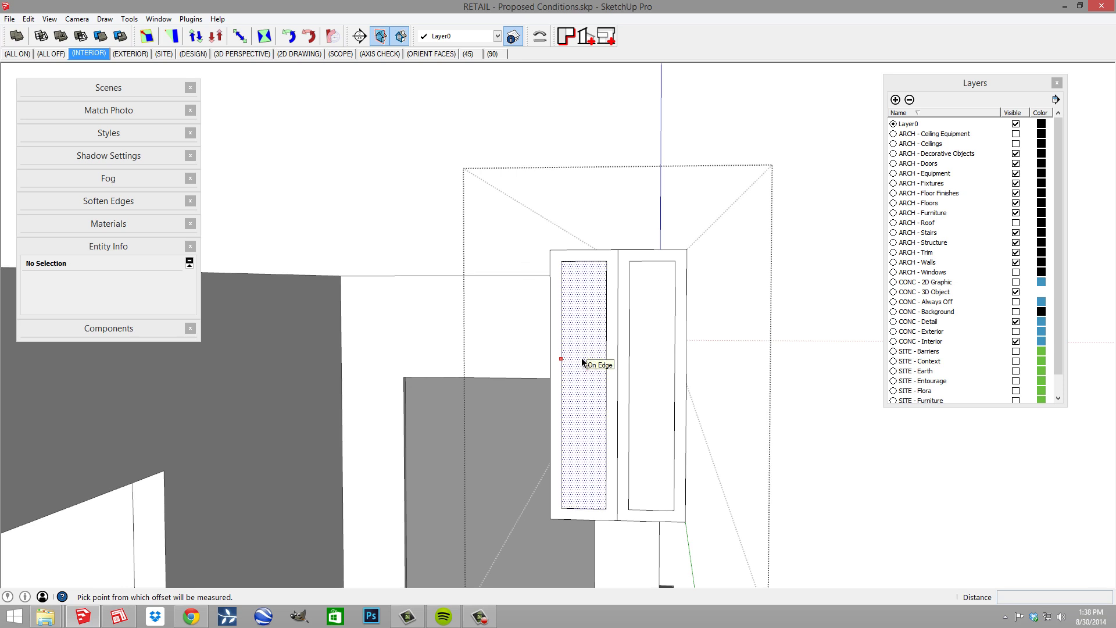
- Scale the outer vertical edges of the two inner rectangles outward to the sides of the end face
key("space")
left_click(612, 319)
key("e")
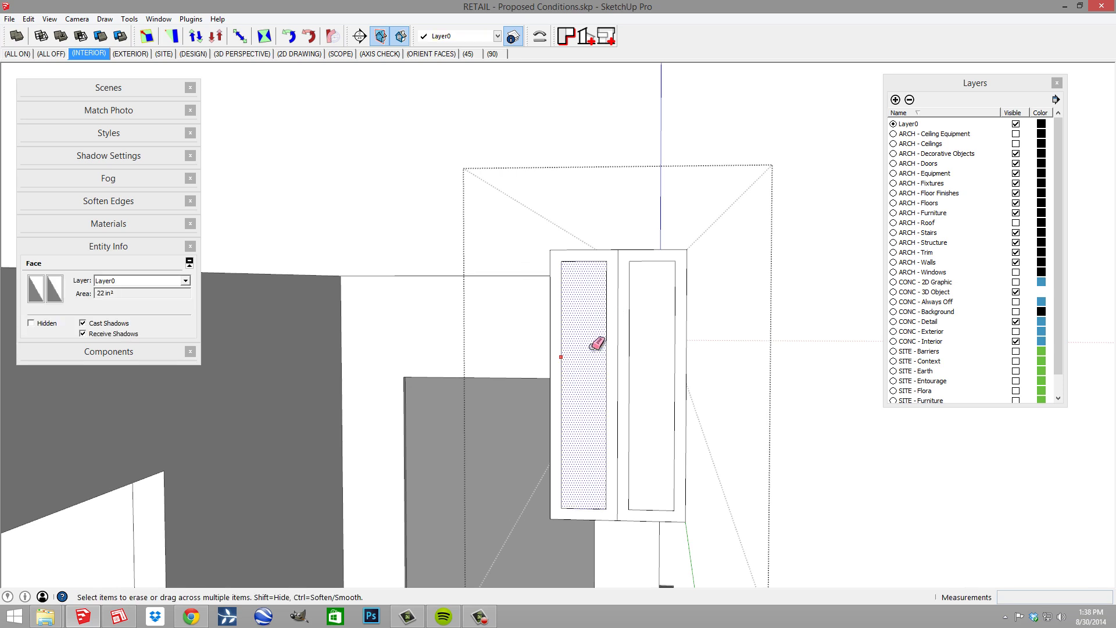
key("space")
left_click(562, 332)
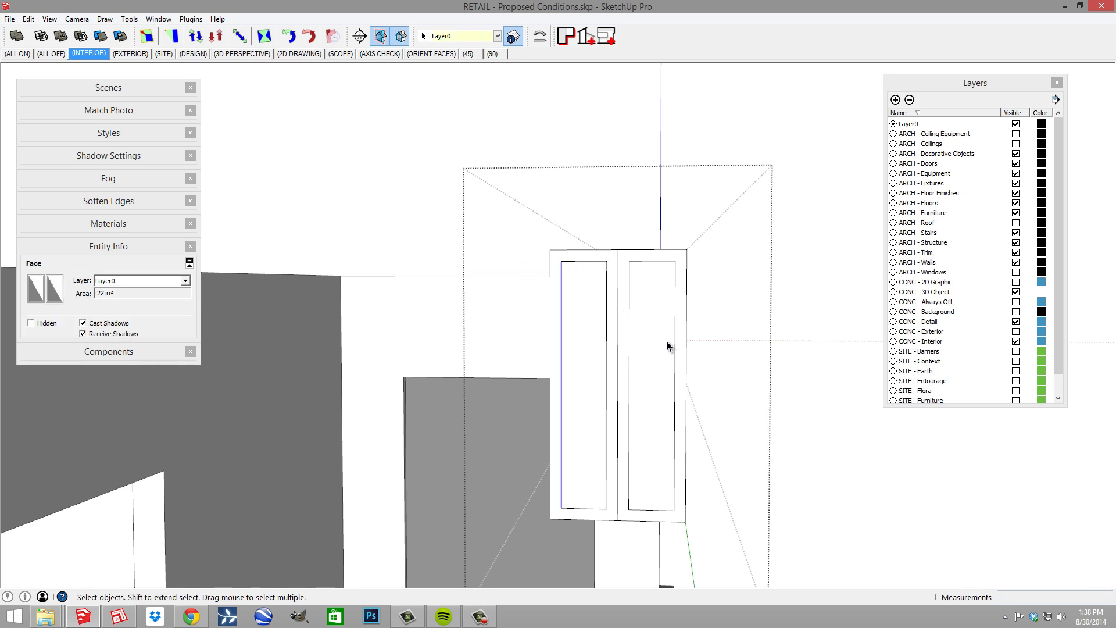
left_click(675, 325, "shift")
key("s")
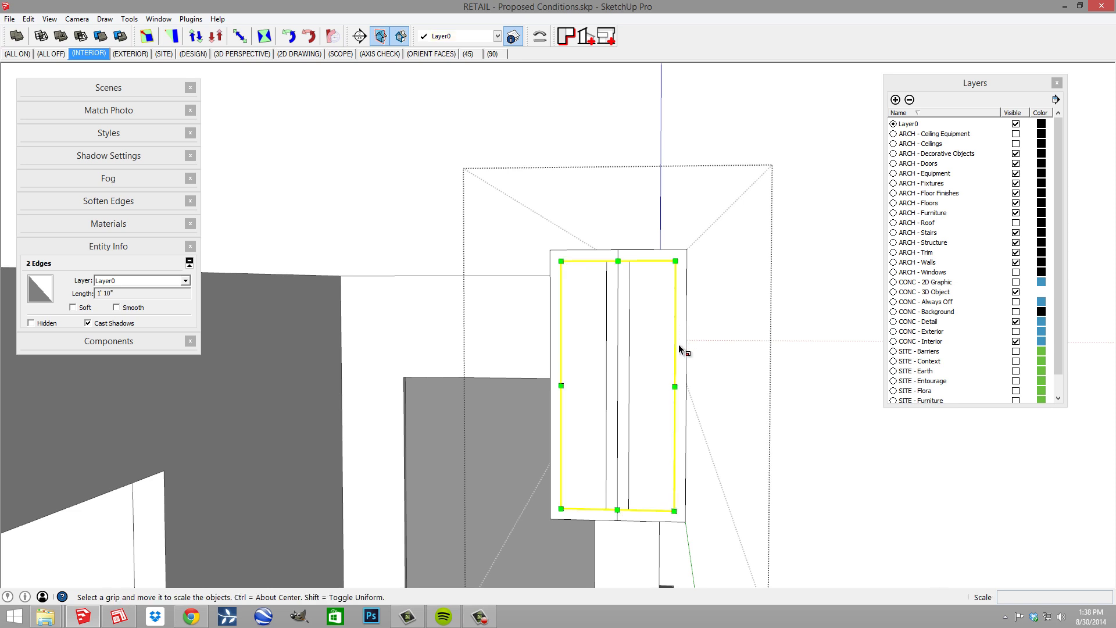
left_click_drag(676, 385, 687, 397)
key("space")
- Erase the vertical centre line between the two inner rectangles on the beam's end face
left_click(662, 356)
key("e")
left_click_drag(611, 305, 622, 310)
- Push both side rectangles 23' 3" through the full length of the beam to form an I-section
middle_click_drag(624, 357, 604, 388)
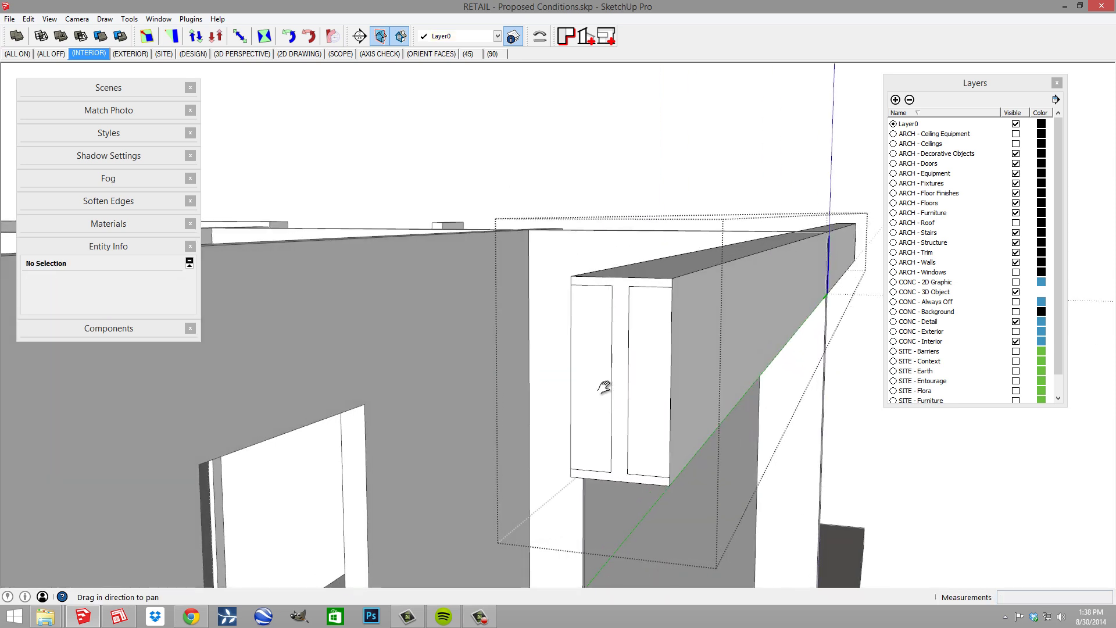
key("p")
left_click(639, 357)
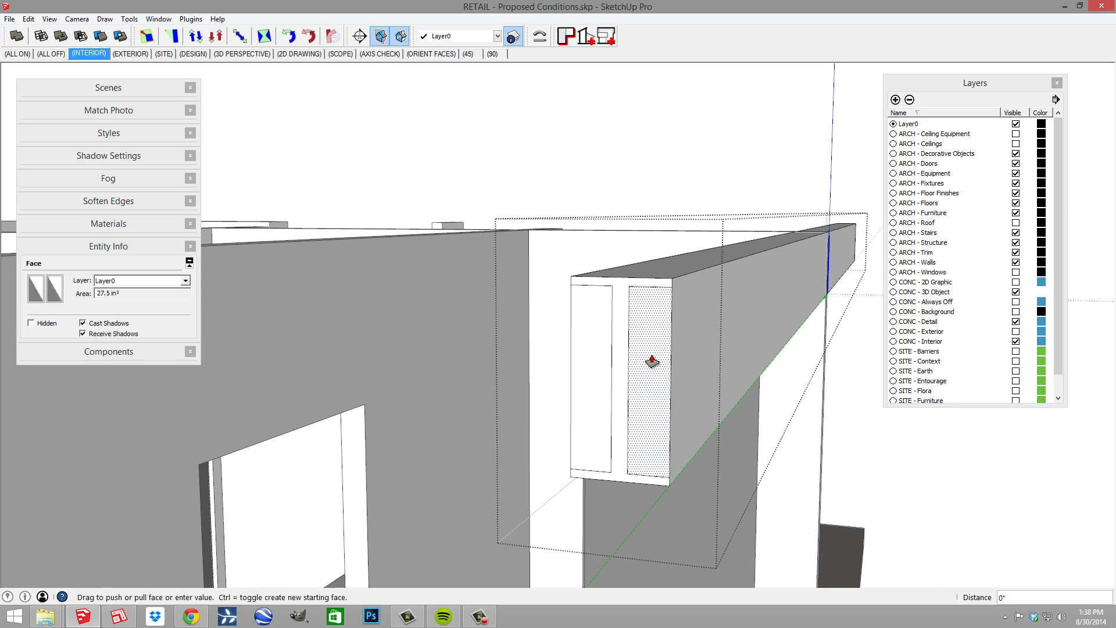
left_click(859, 231)
double_click(603, 341)
- Thin the I-beam's web by pushing its side faces inward by .265 inch
scroll(603, 341, "down", 3)
middle_click_drag(603, 341, 556, 337, "shift")
scroll(627, 327, "up", 3)
scroll(555, 337, "up", 2)
left_click(531, 332)
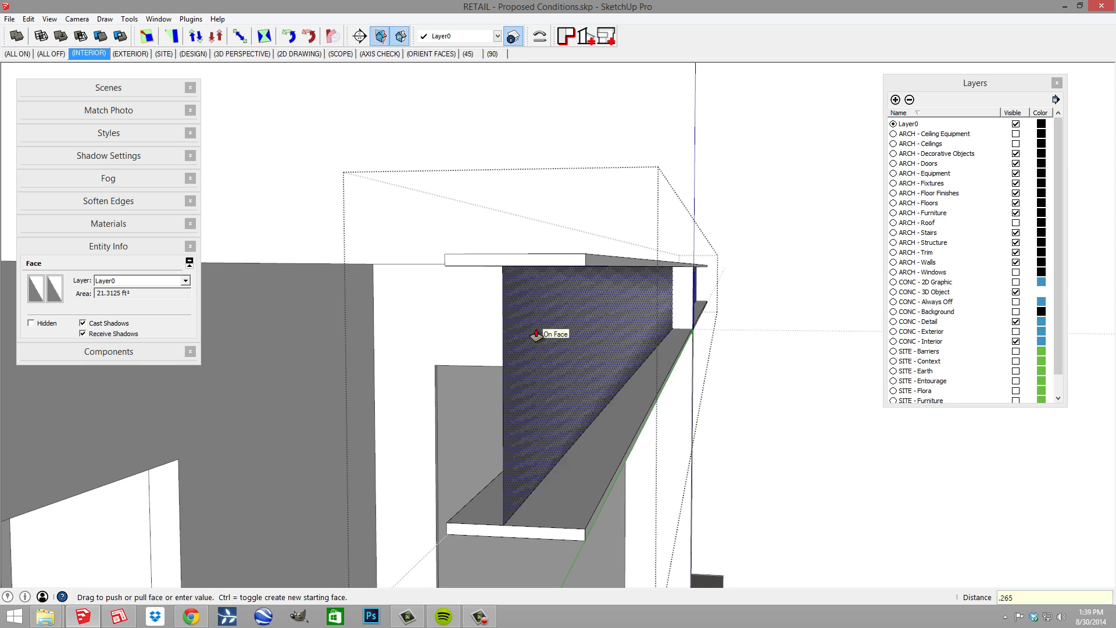
key("Return")
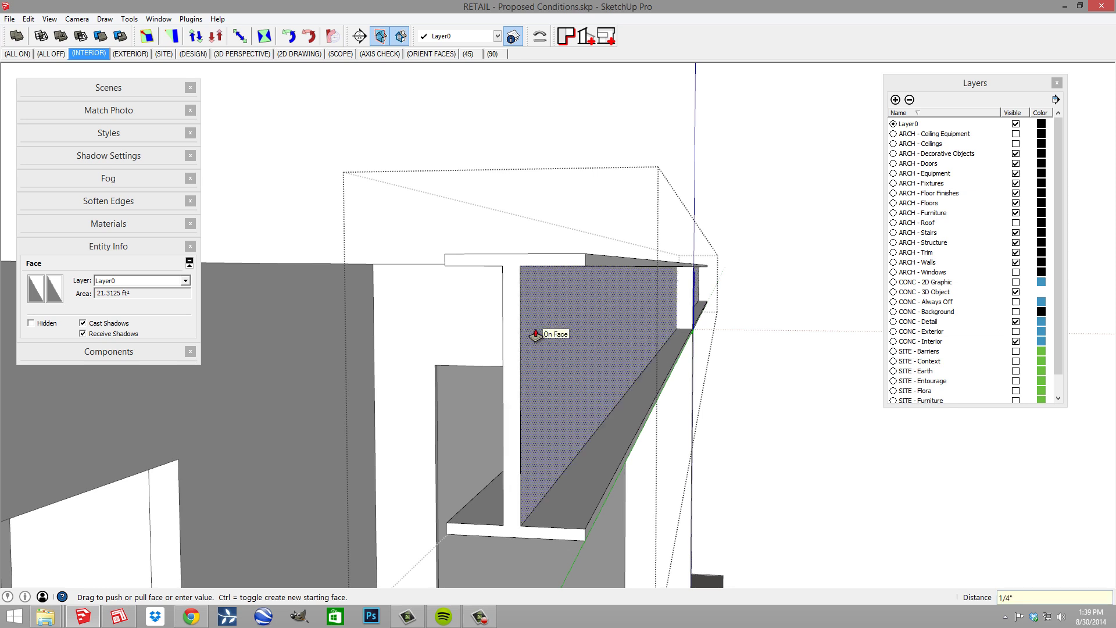
middle_click_drag(531, 332, 136, 366)
scroll(389, 343, "down", 3)
middle_click_drag(401, 375, 437, 372, "shift")
scroll(559, 301, "down", 3)
- Check the finished I-beam and close the component to return to the whole model
key("space")
middle_click_drag(554, 324, 614, 340, "shift")
middle_click_drag(613, 341, 562, 229, "shift")
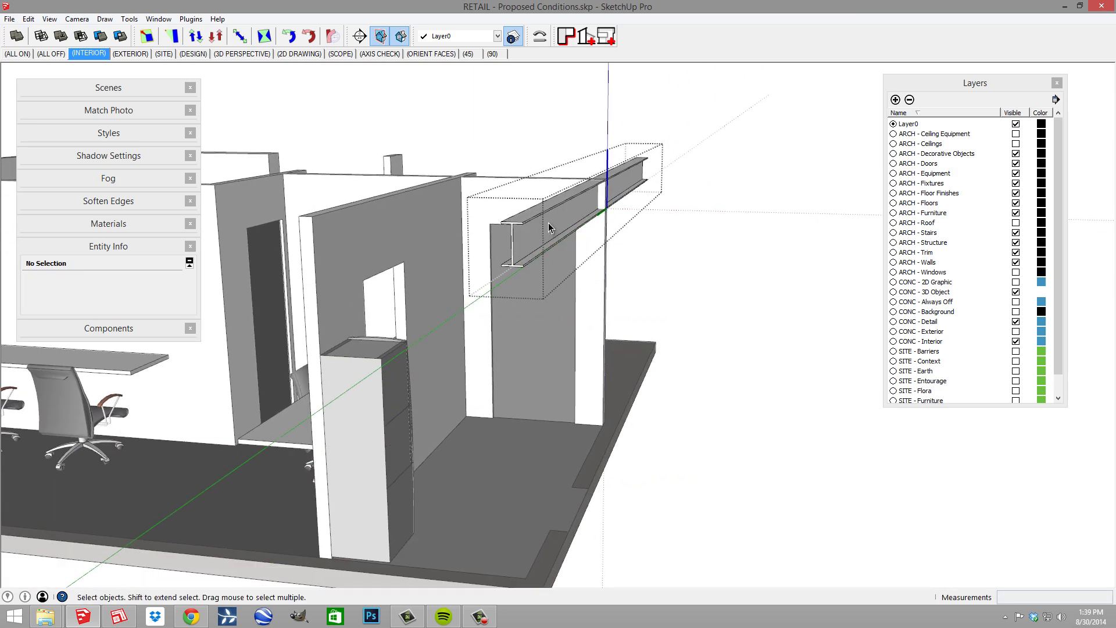
scroll(539, 226, "up", 3)
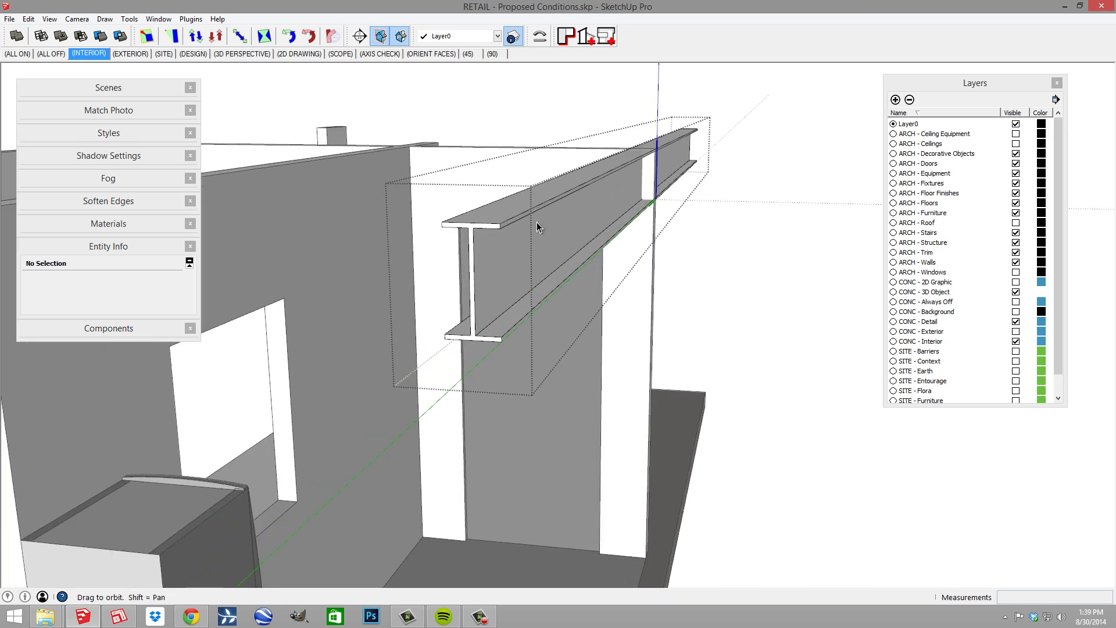
triple_click(543, 239)
middle_click_drag(469, 276, 264, 279)
scroll(500, 272, "down", 3)
key("Escape")
scroll(508, 269, "down", 2)
- Copy the I-beam 34' along the building to the opposite end
scroll(511, 270, "up", 3)
scroll(492, 262, "up", 2)
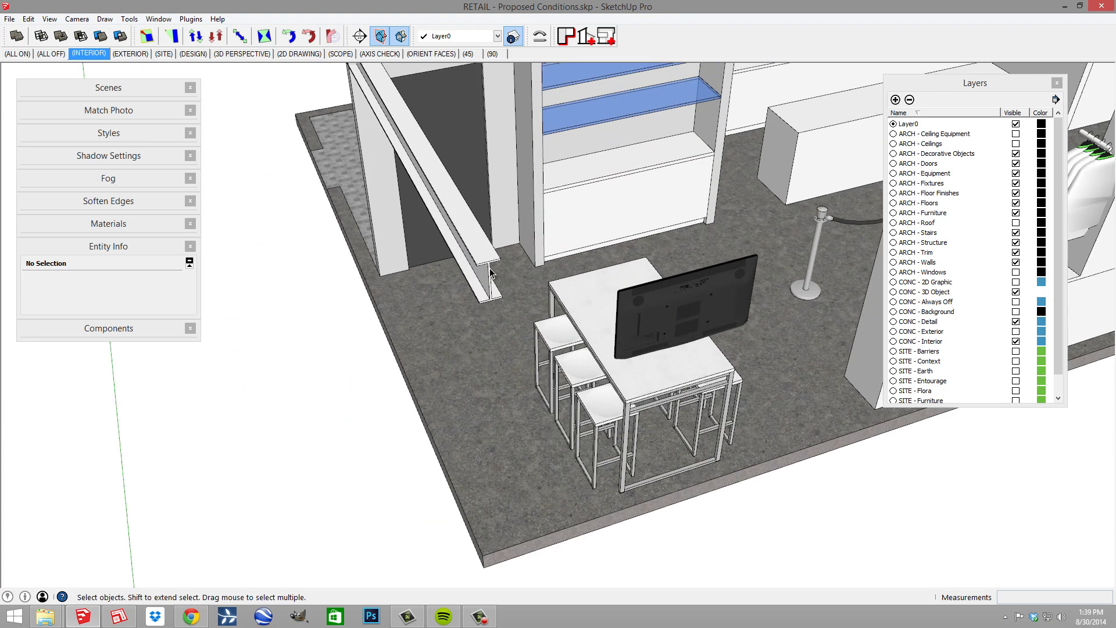
scroll(491, 265, "up", 2)
key("m")
left_click(501, 256)
key("ctrl")
scroll(506, 262, "down", 6)
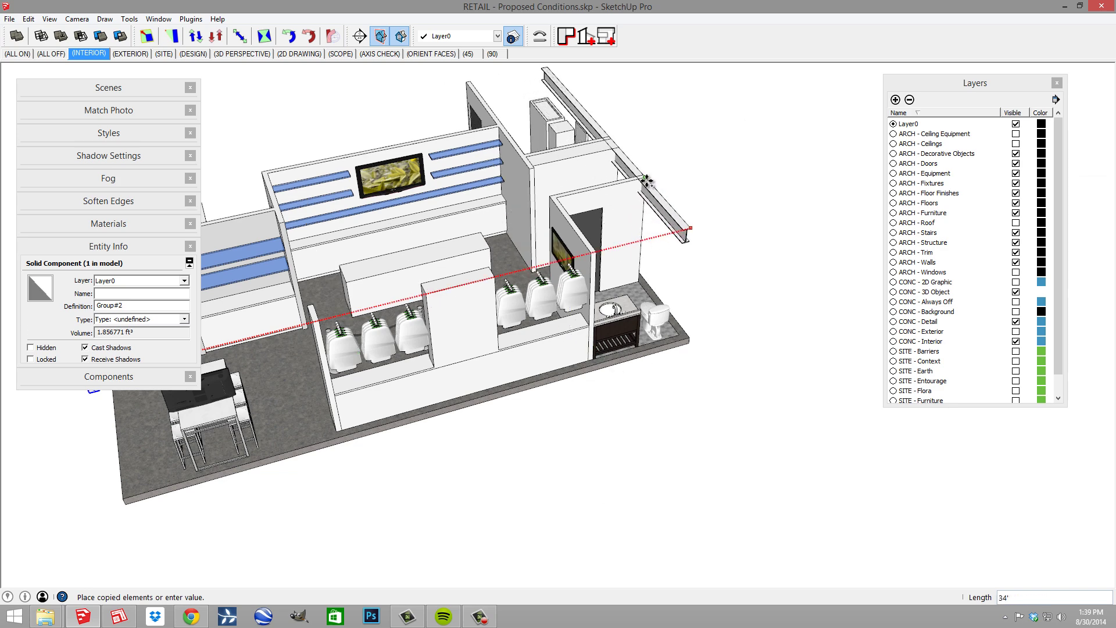
left_click(646, 181)
- Divide the distance between the two beams into eight equal spaces with evenly spaced copies
scroll(801, 222, "down", 1)
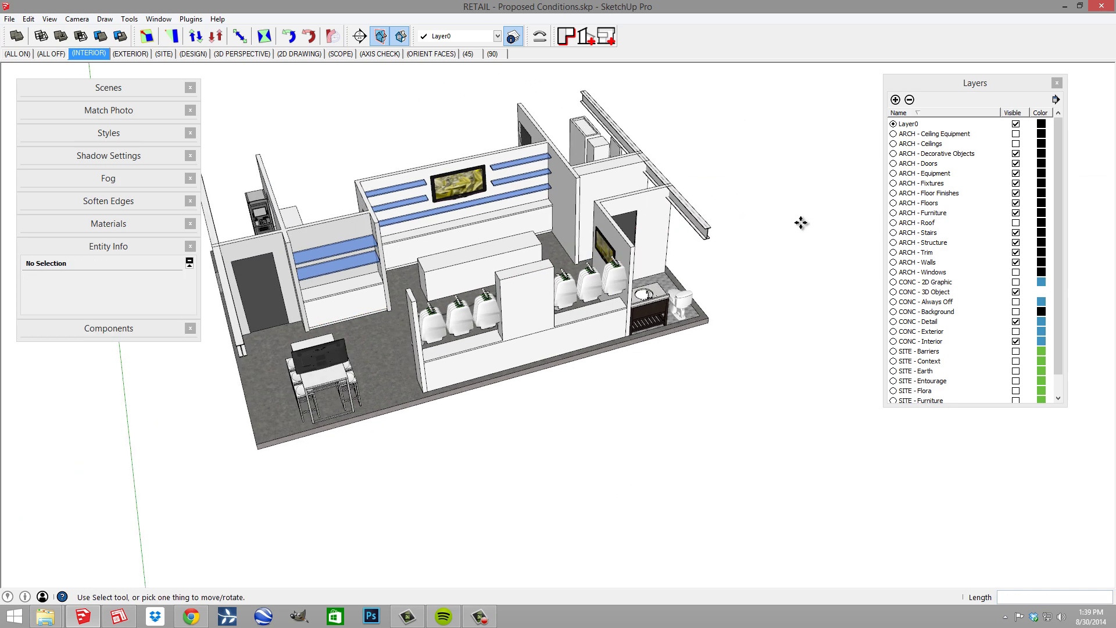
type("8/")
key("Return")
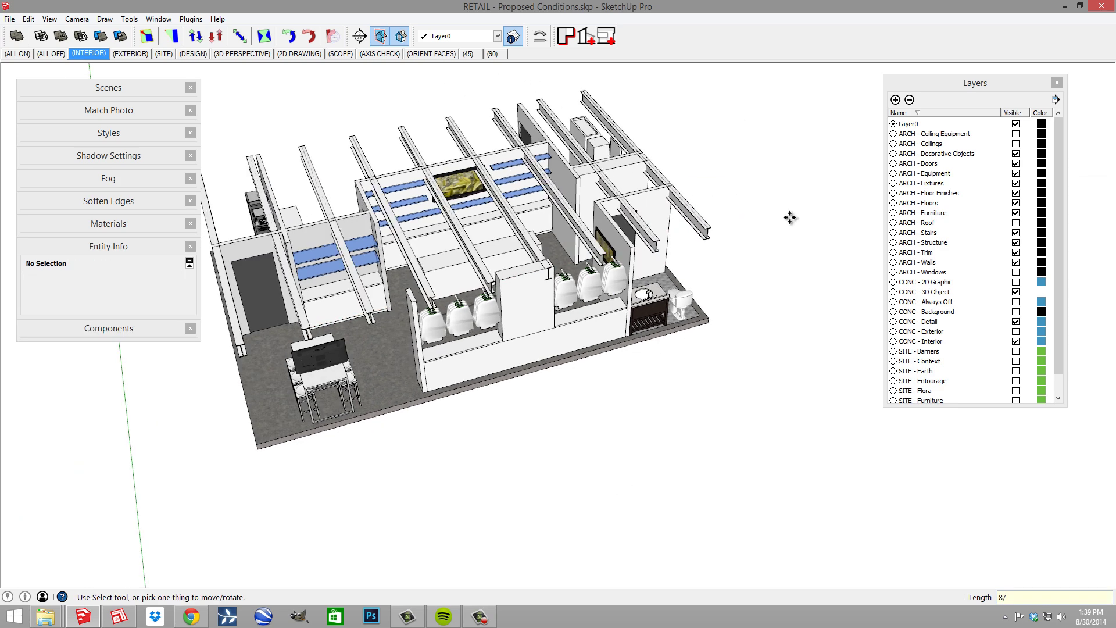
- Isolate the beams with the (ALL OFF) scene and group all nine of them
middle_click_drag(793, 217, 625, 319)
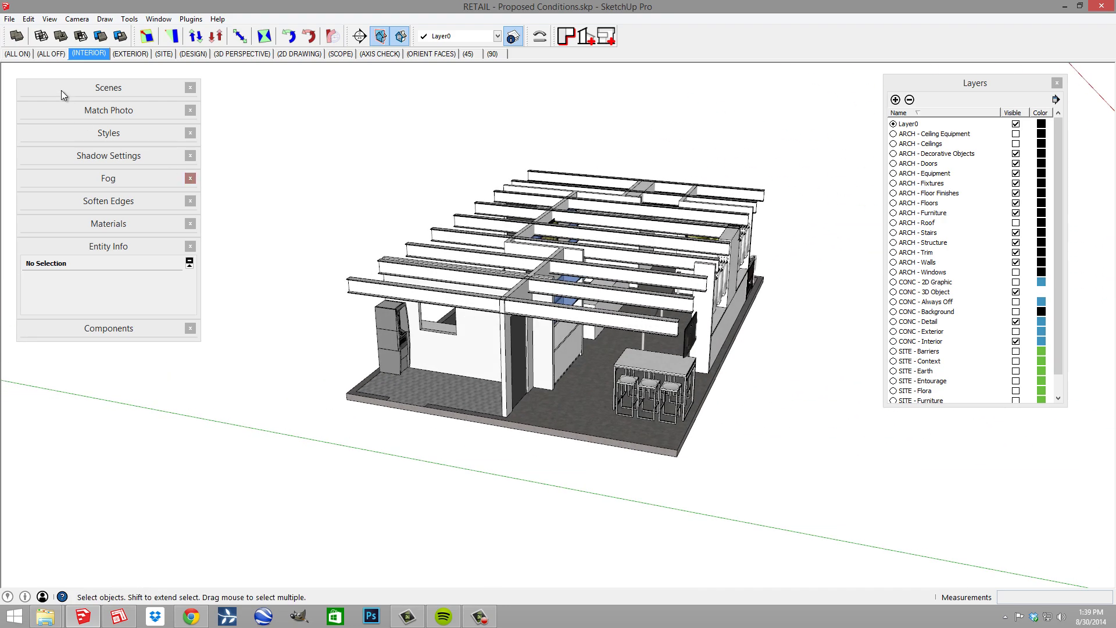
left_click(50, 53)
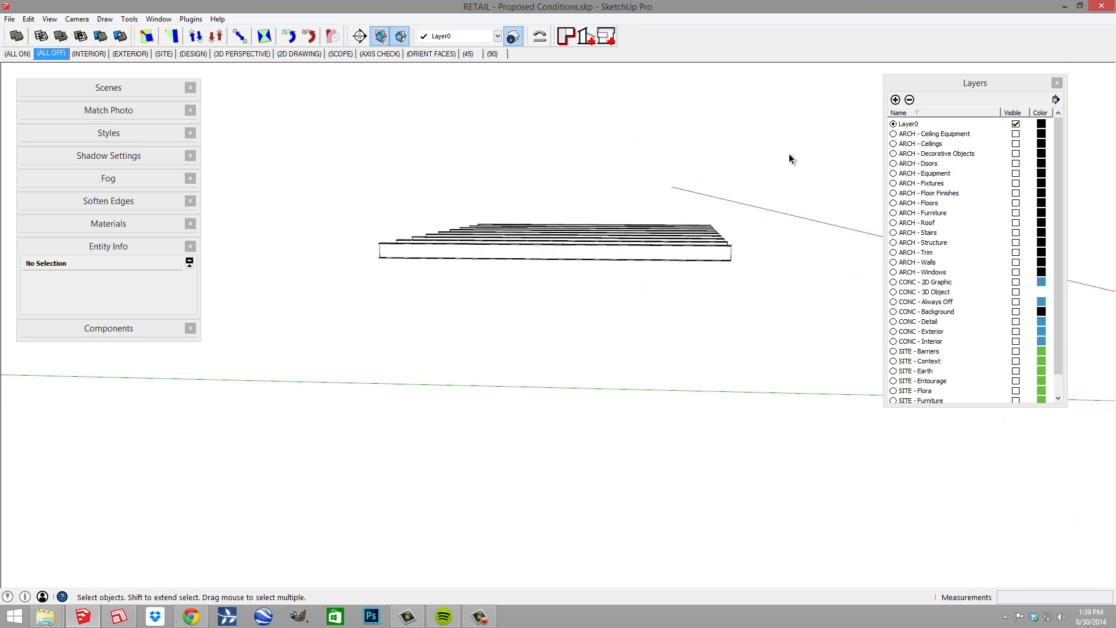
left_click_drag(789, 155, 559, 403)
middle_click_drag(601, 286, 512, 332)
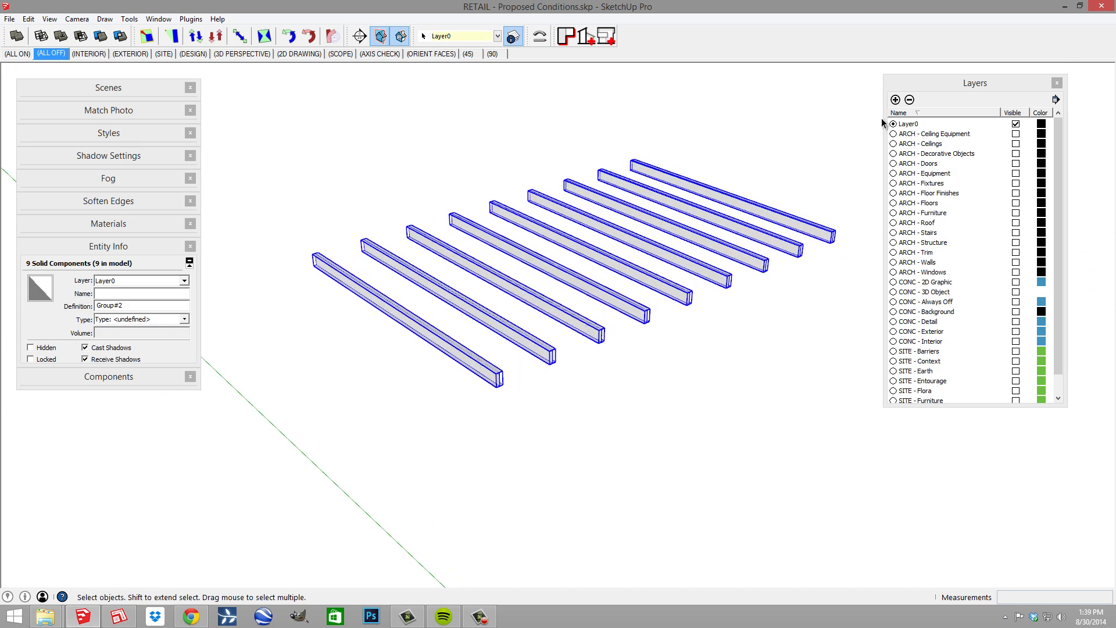
key("g")
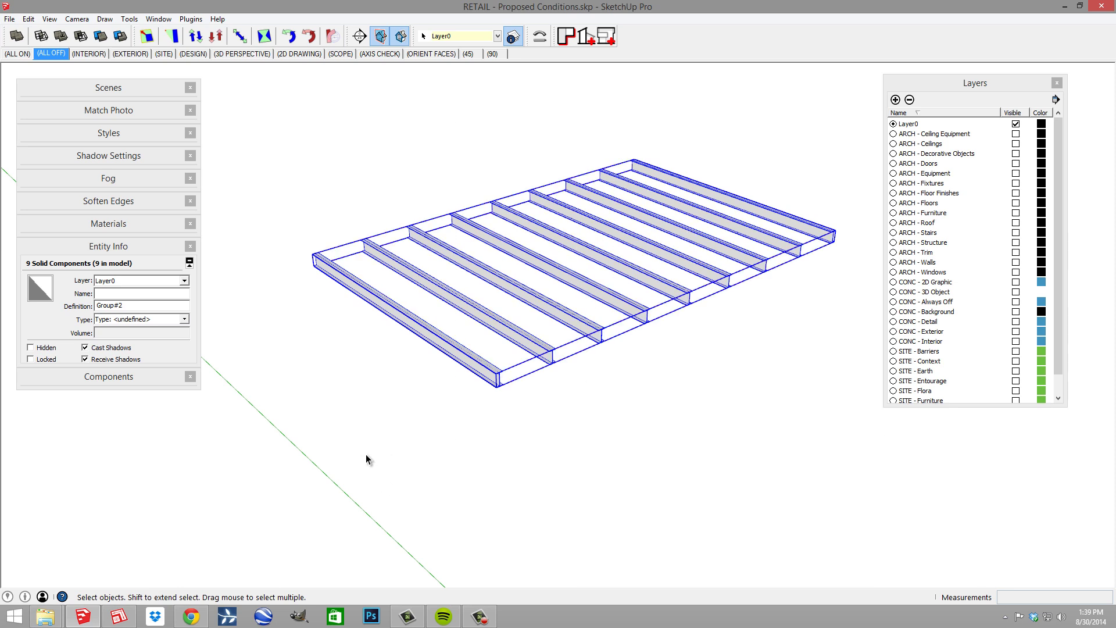
key("ctrl+g")
- Assign the beam group to the ARCH - Structure layer and clear the selection
left_click(185, 281)
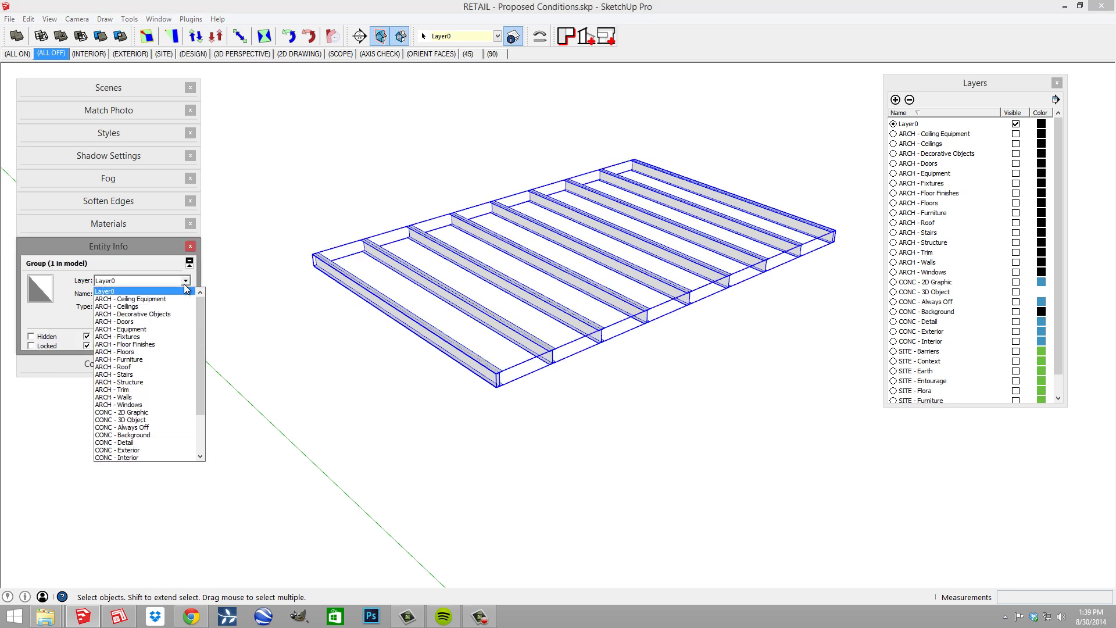
left_click(158, 382)
left_click(569, 200)
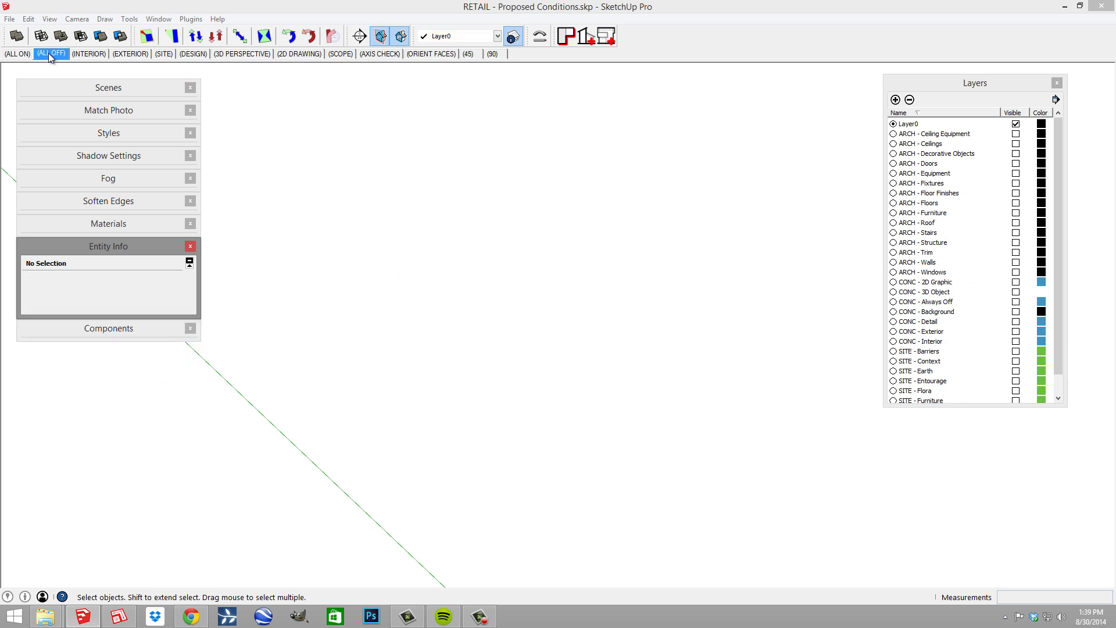
- Bring back the building with the (INTERIOR) scene and select the beam group above it
left_click(16, 54)
left_click(88, 54)
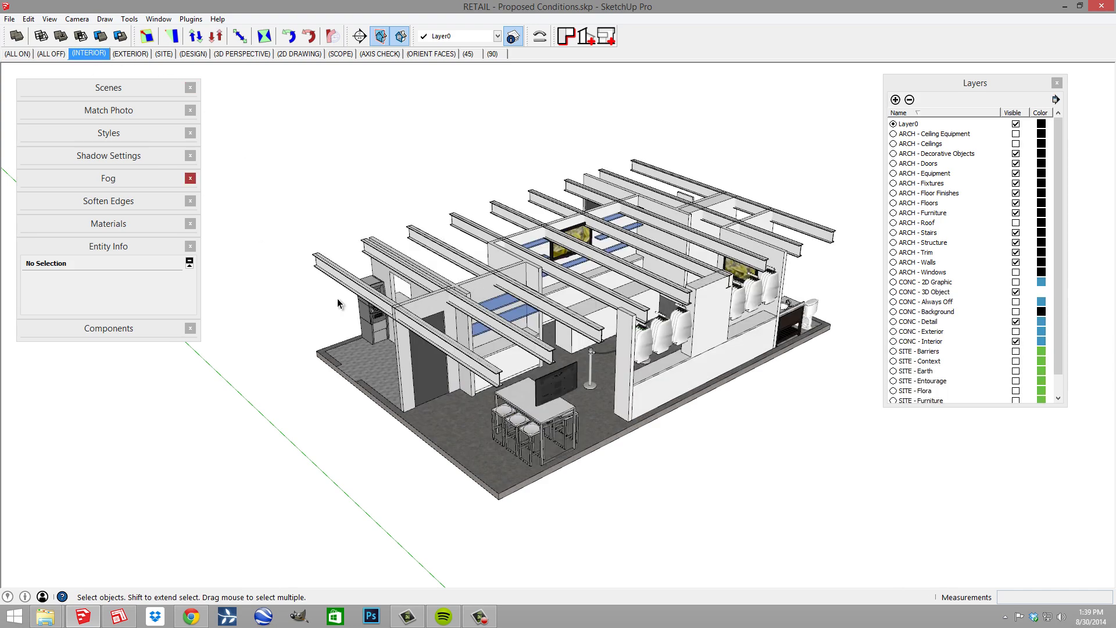
middle_click_drag(337, 303, 497, 268)
middle_click_drag(457, 327, 367, 335)
left_click(349, 287)
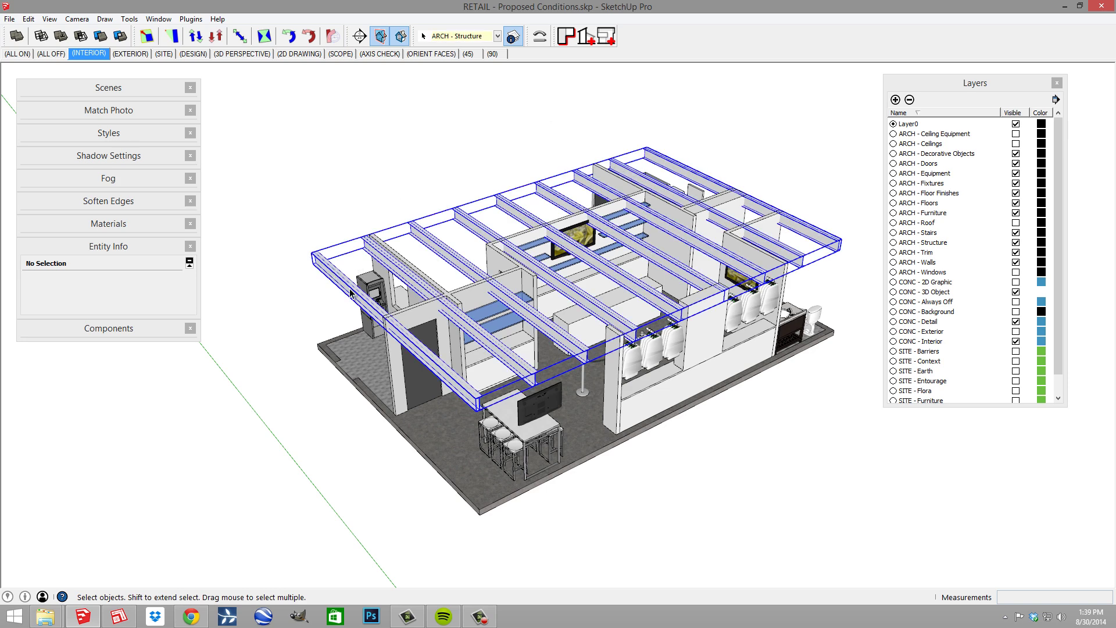
middle_click_drag(350, 289, 430, 356)
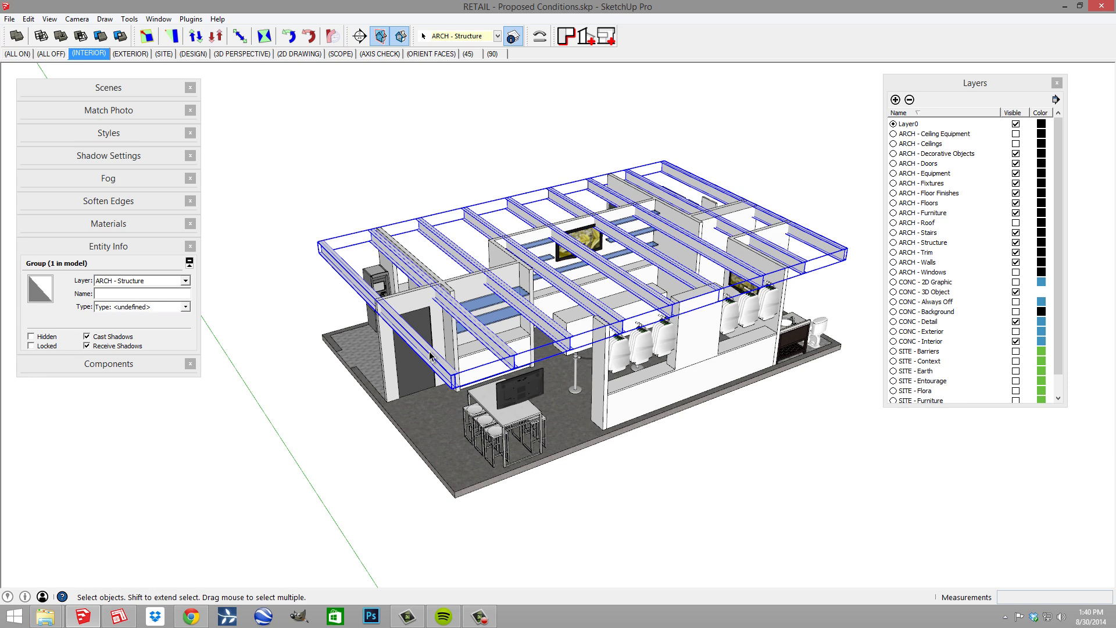
scroll(416, 330, "up", 3)
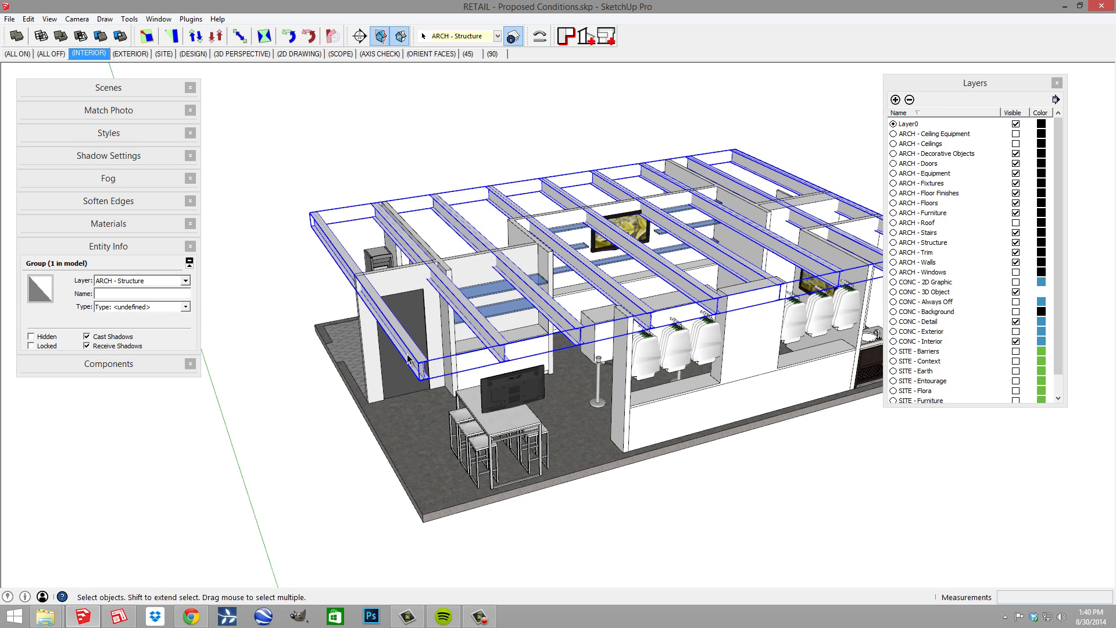
- Open the beam group for editing and hide the rest of the model
double_click(408, 360)
scroll(407, 359, "down", 2)
middle_click_drag(408, 359, 468, 347)
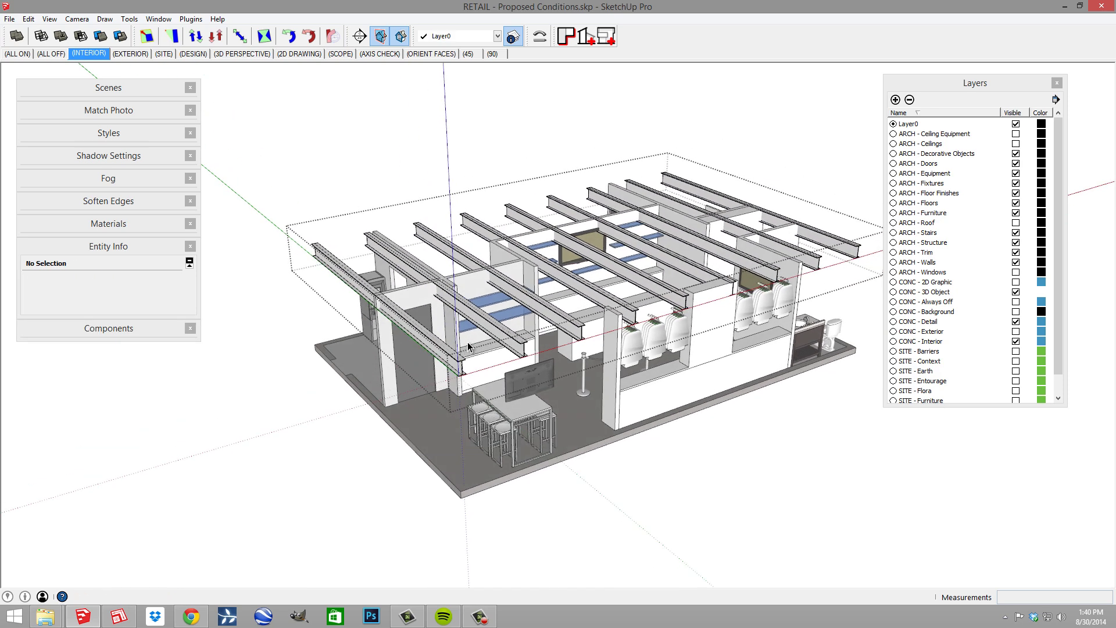
key("i")
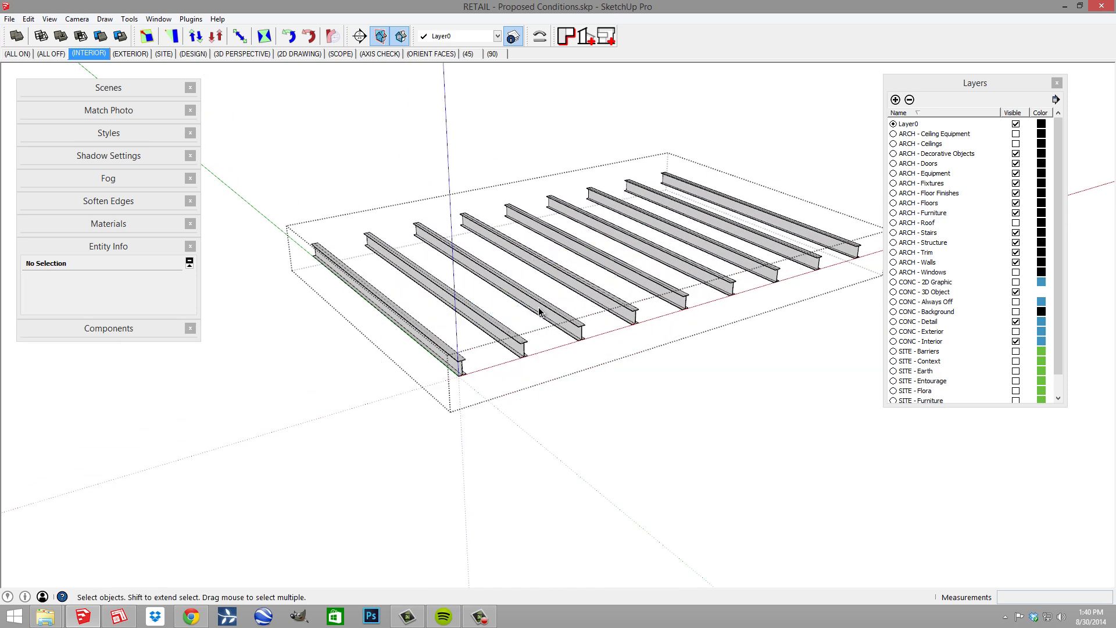
middle_click_drag(536, 362, 514, 343)
scroll(436, 353, "up", 3)
middle_click_drag(436, 353, 392, 314)
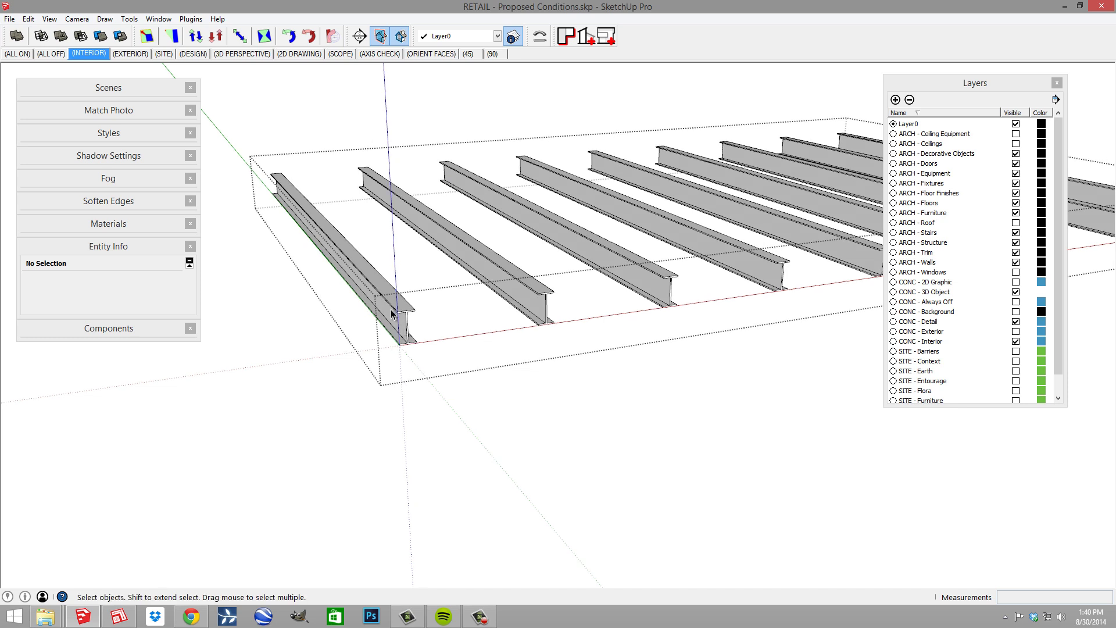
- Open the first beam's component, group all its geometry and assign that group to the CONC - 3D Object layer
left_click(391, 314)
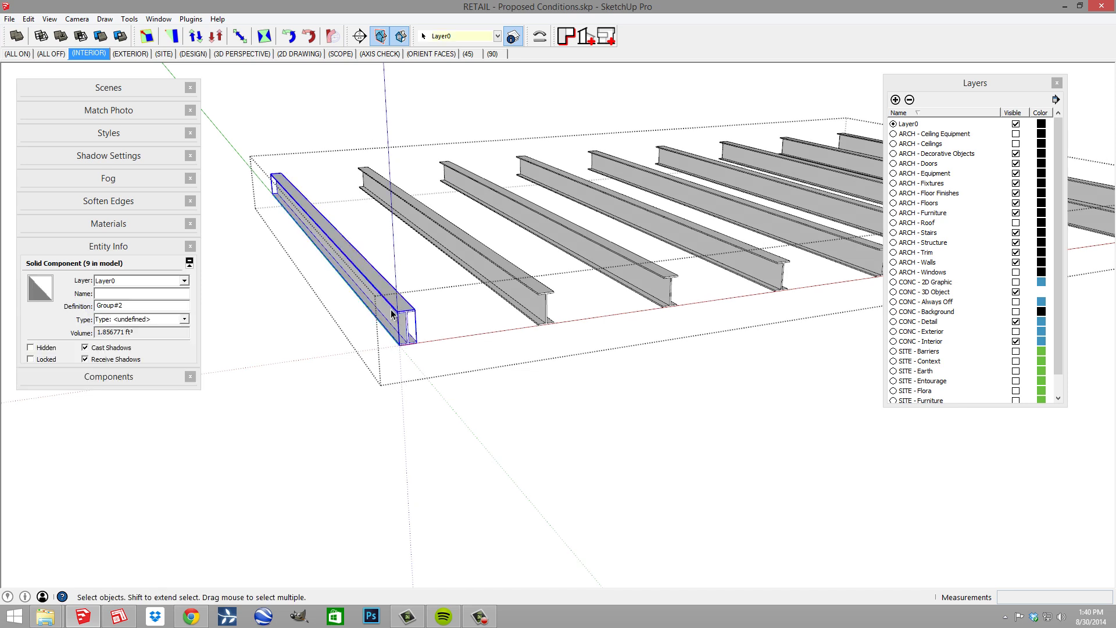
double_click(392, 315)
mouse_move(392, 314)
middle_mouse_down("shift")
mouse_move(444, 344)
mouse_move(368, 304)
mouse_move(391, 307)
middle_mouse_up("shift")
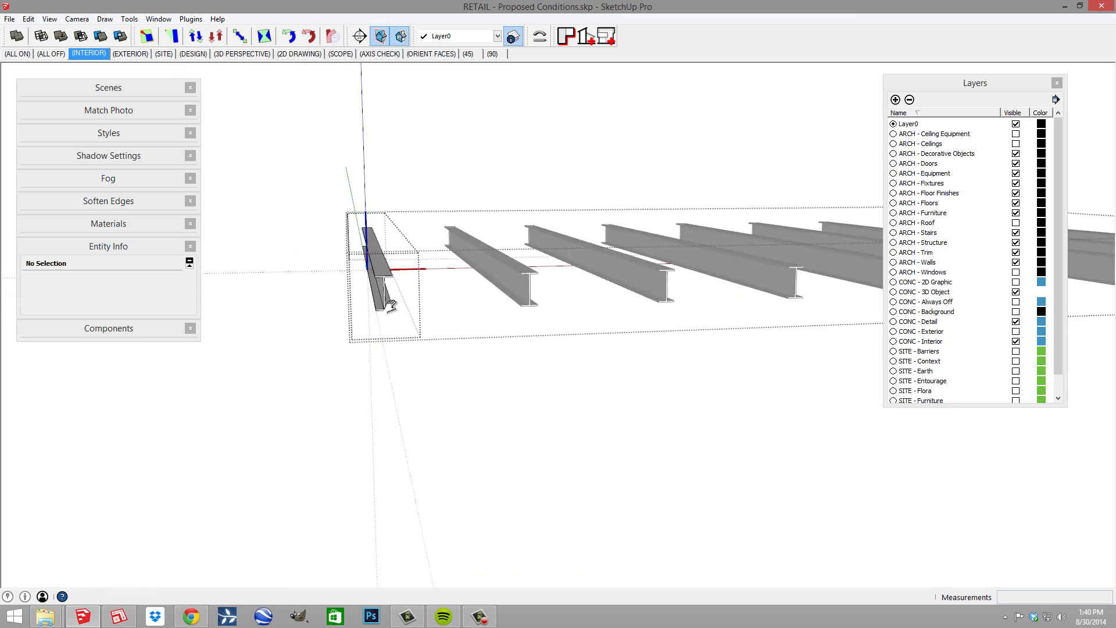
left_click_drag(308, 191, 480, 469)
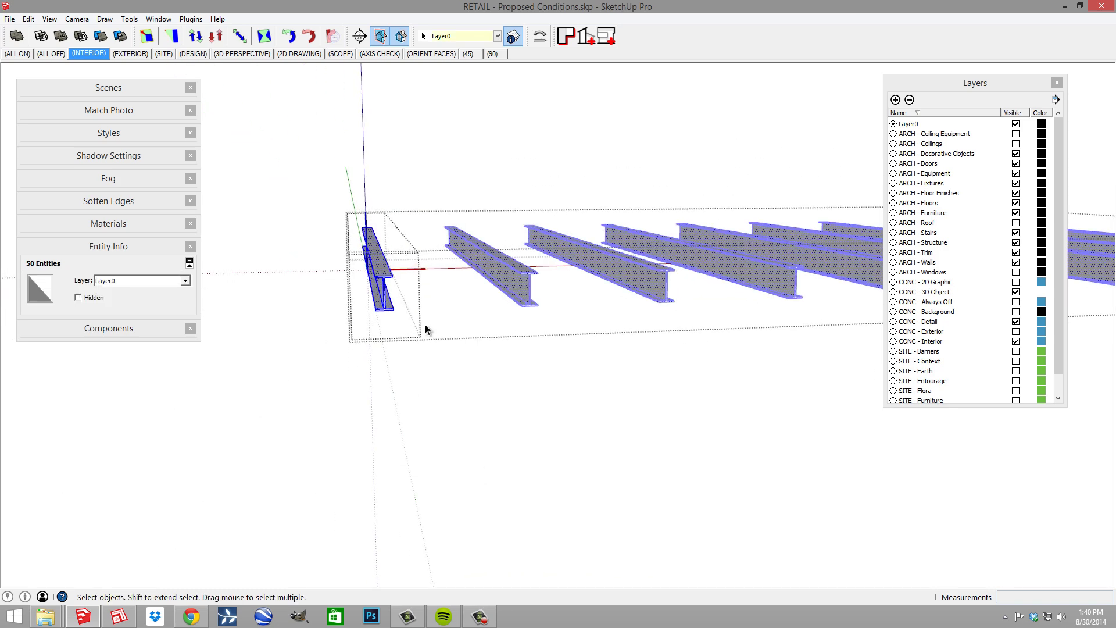
right_click(391, 280)
left_click(440, 364)
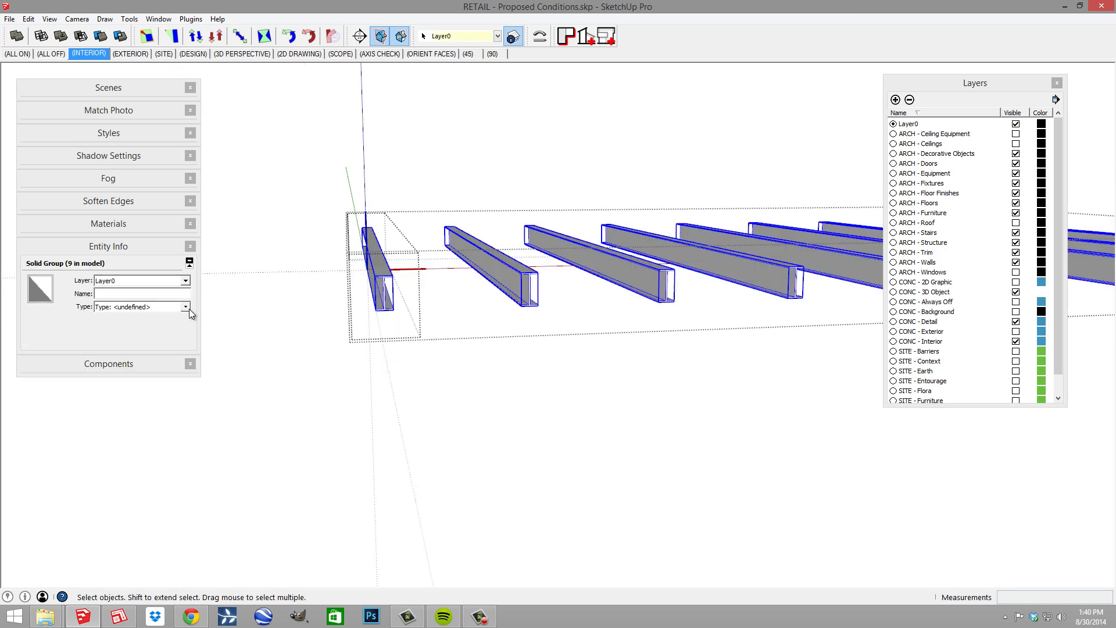
left_click(190, 309)
left_click(163, 280)
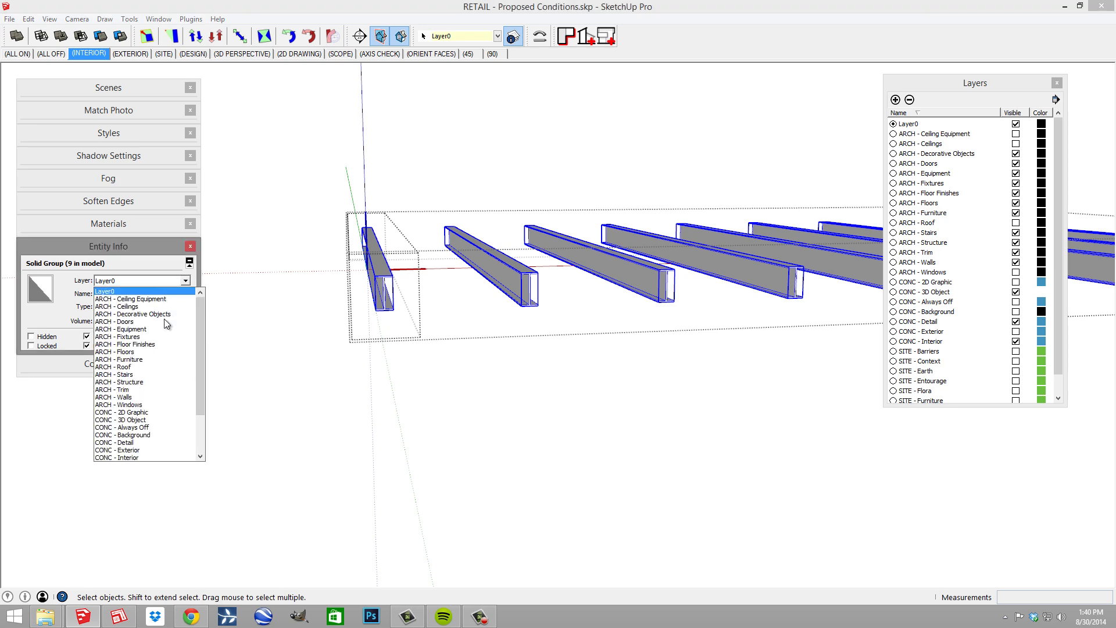
left_click(172, 420)
scroll(416, 382, "up", 5)
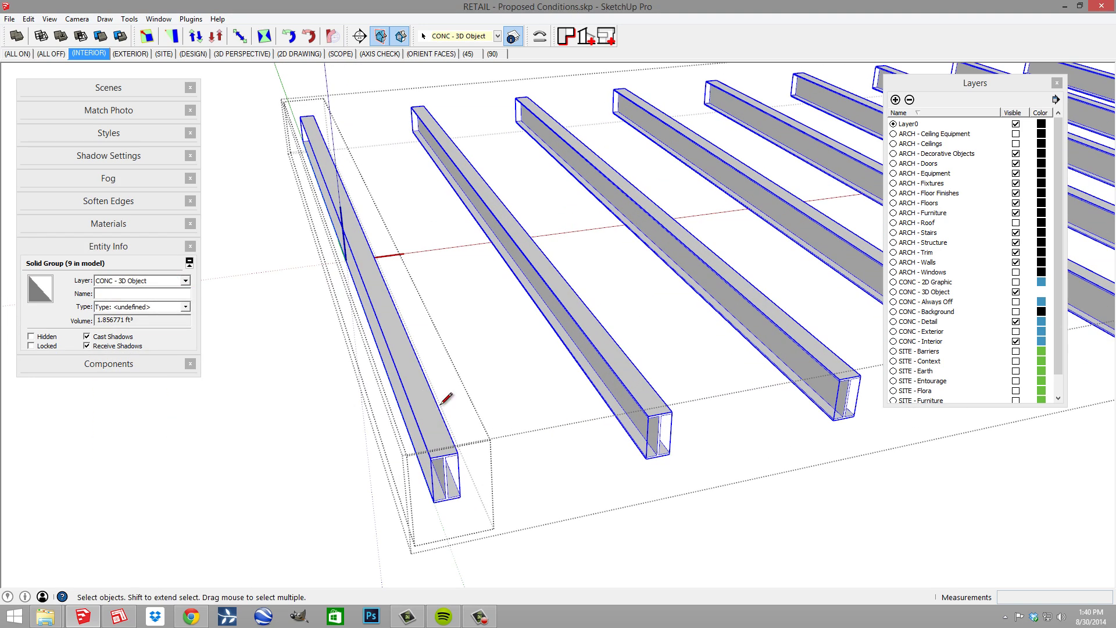
- Draw a centreline about 23' 3" long along the first beam's top flange, from end to end, and select it
key("l")
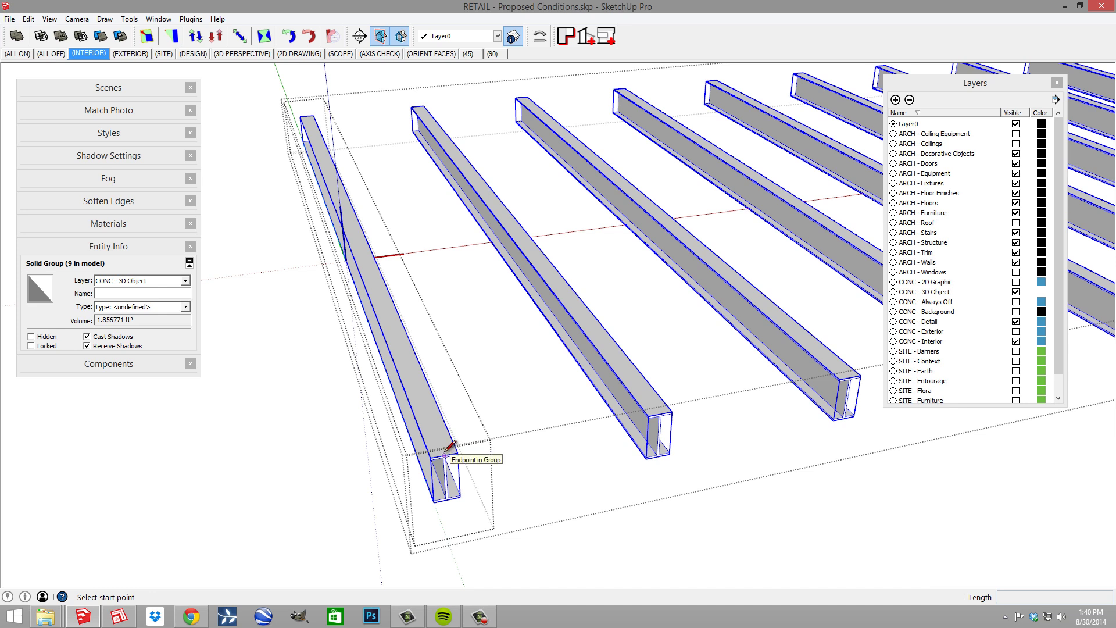
left_click(445, 456)
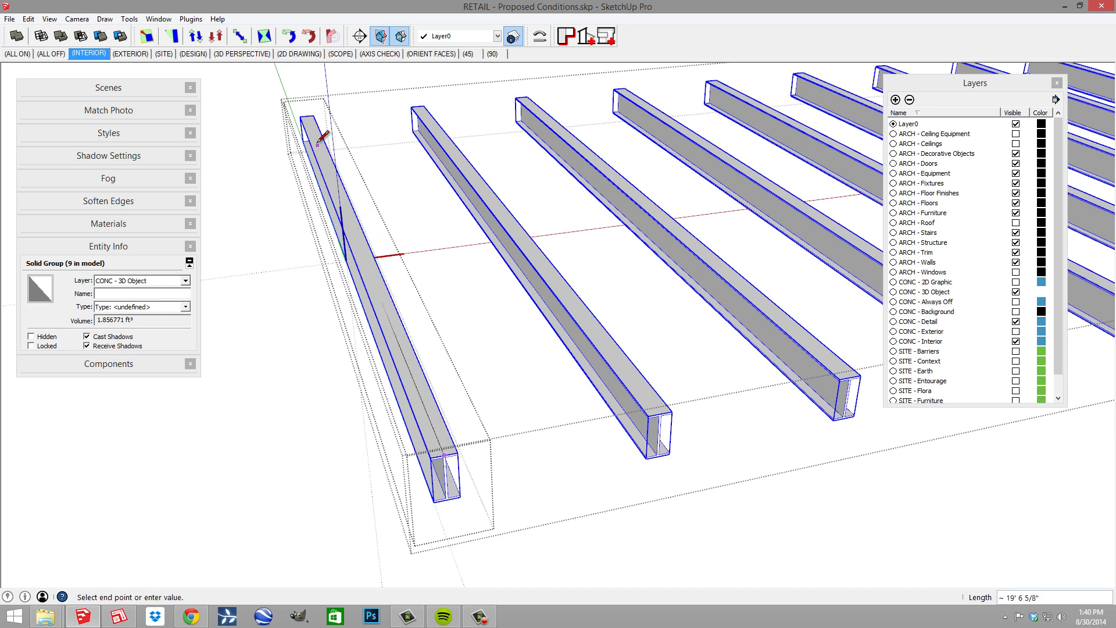
left_click(318, 114)
key("space")
left_click(411, 374)
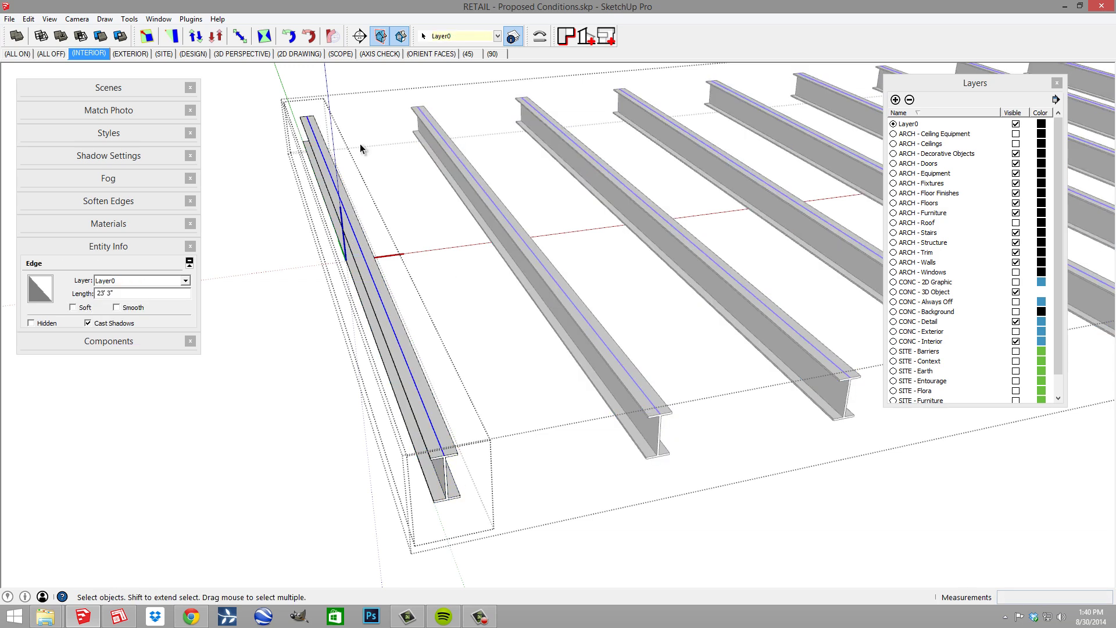
- Convert the centreline to Dashed Lines with the alternating long-and-short dash pattern and a 3" unit dash length
middle_click_drag(430, 432, 319, 279)
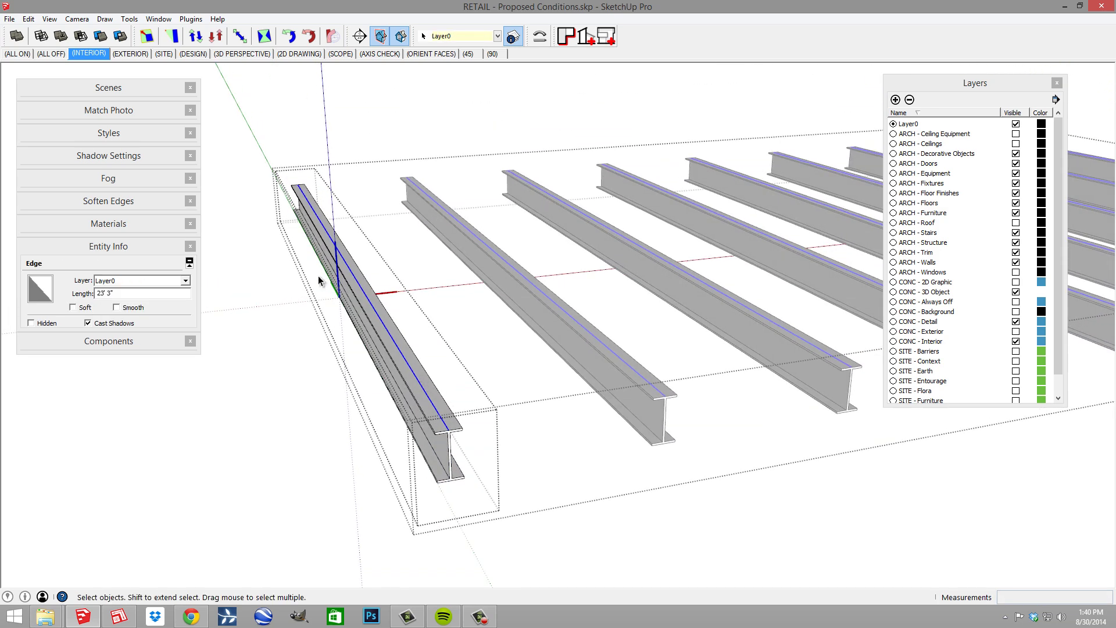
left_click(104, 19)
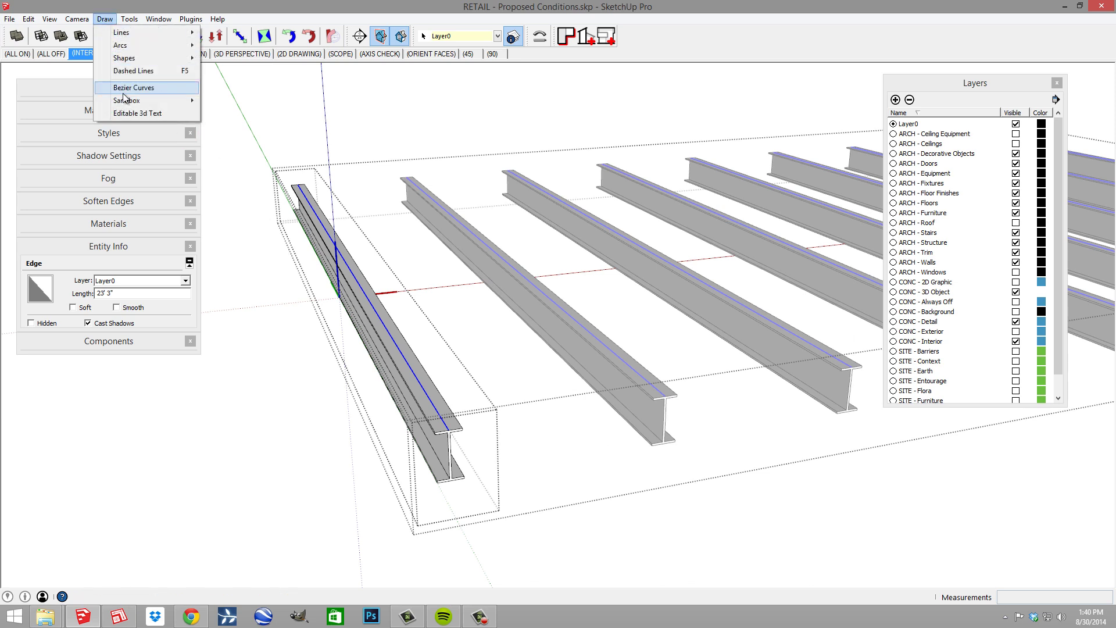
mouse_move(128, 102)
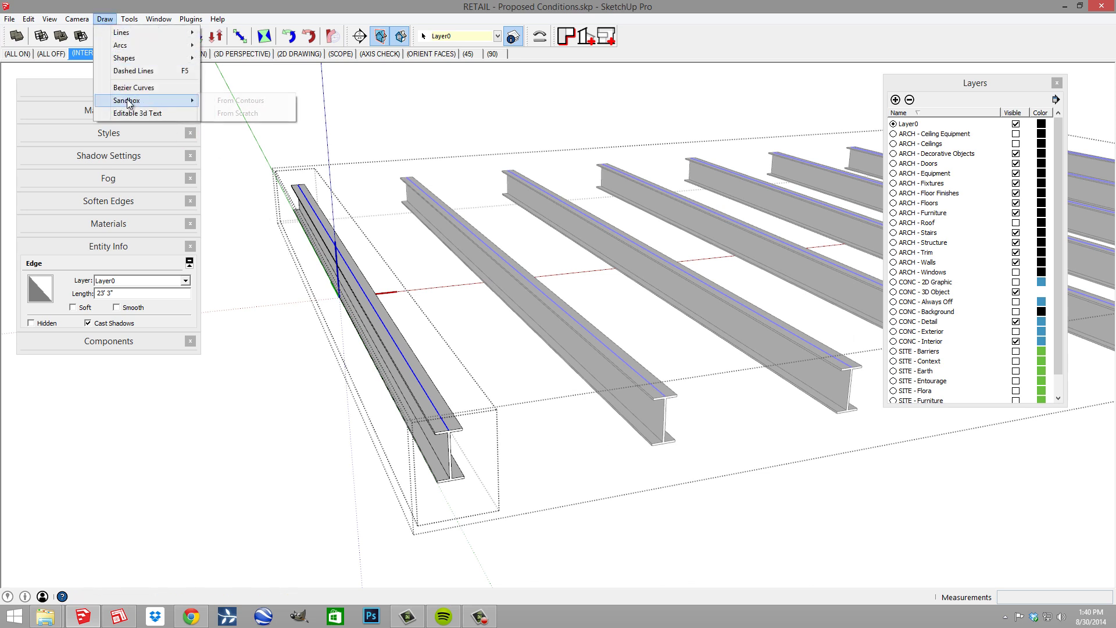
left_click(150, 72)
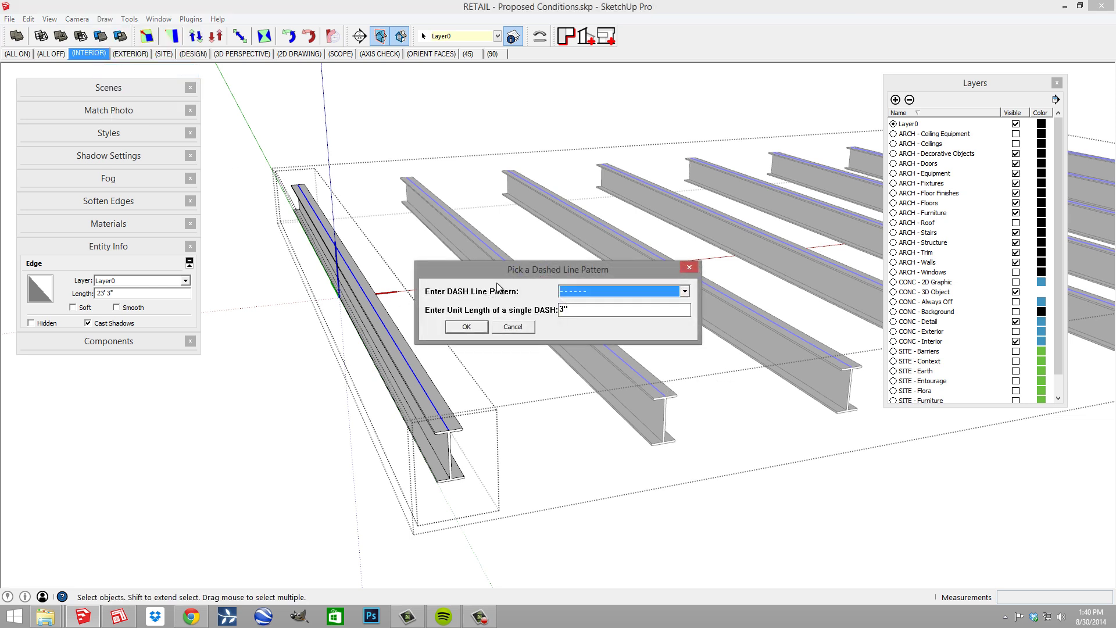
left_click_drag(502, 267, 478, 196)
left_click(608, 217)
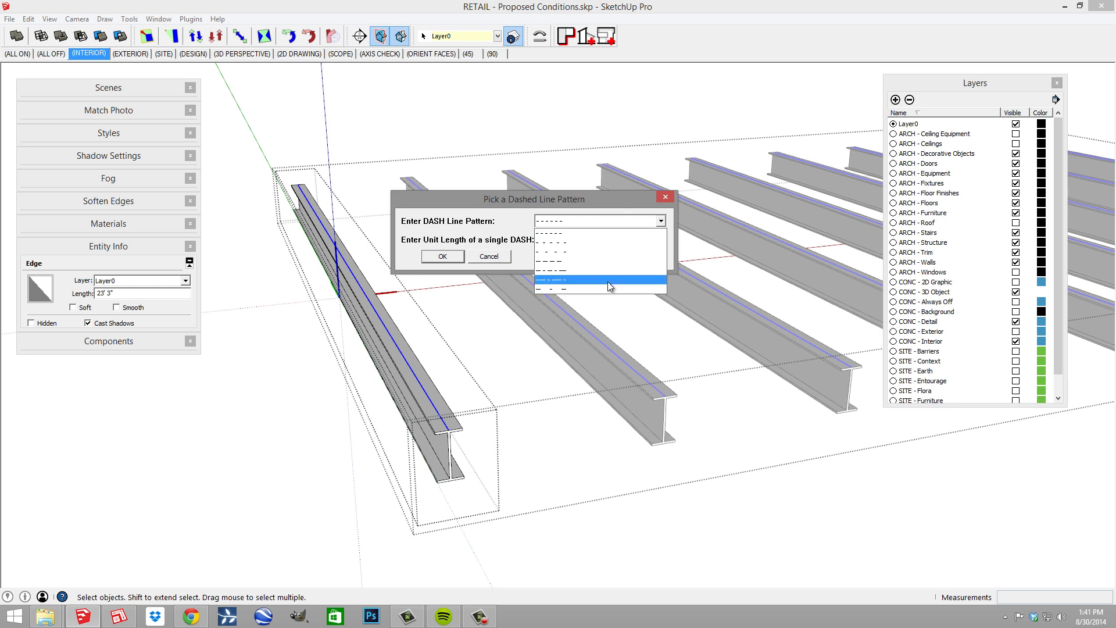
left_click(608, 281)
left_click(595, 242)
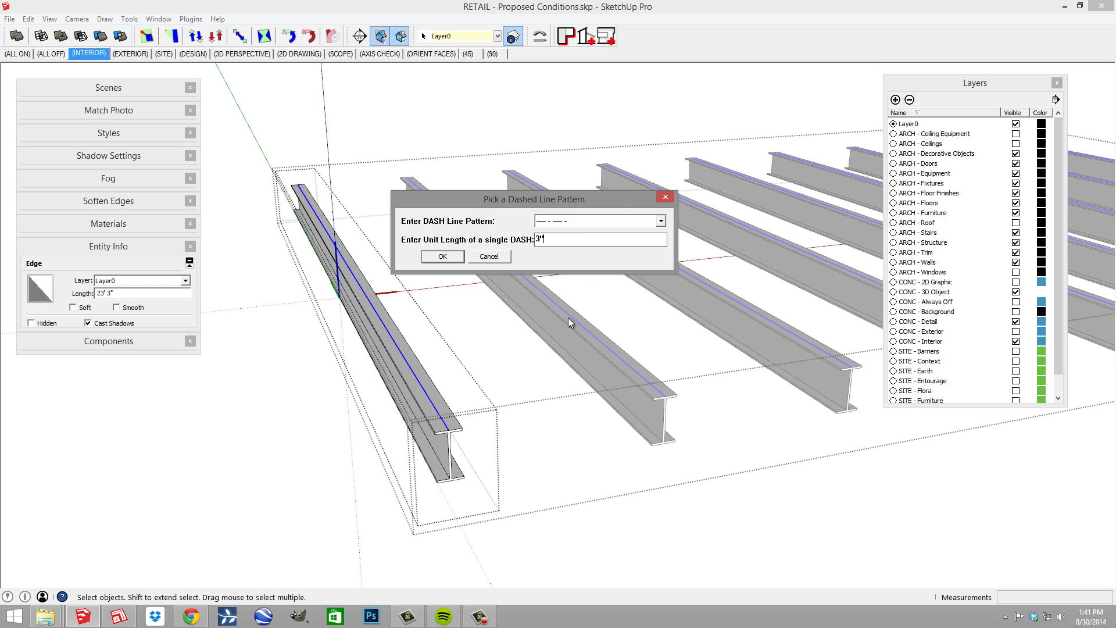
left_click(441, 258)
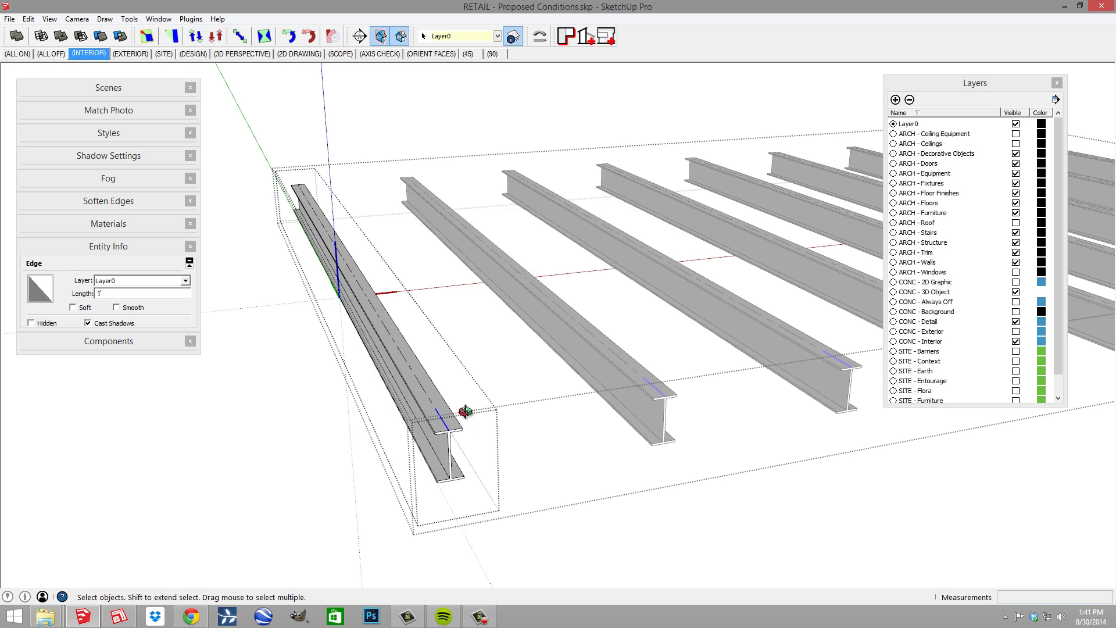
- Group all the dashes of the beam's centreline and assign the group to the CONC - 2D Graphic layer
middle_click_drag(462, 417, 417, 424)
triple_click(408, 419)
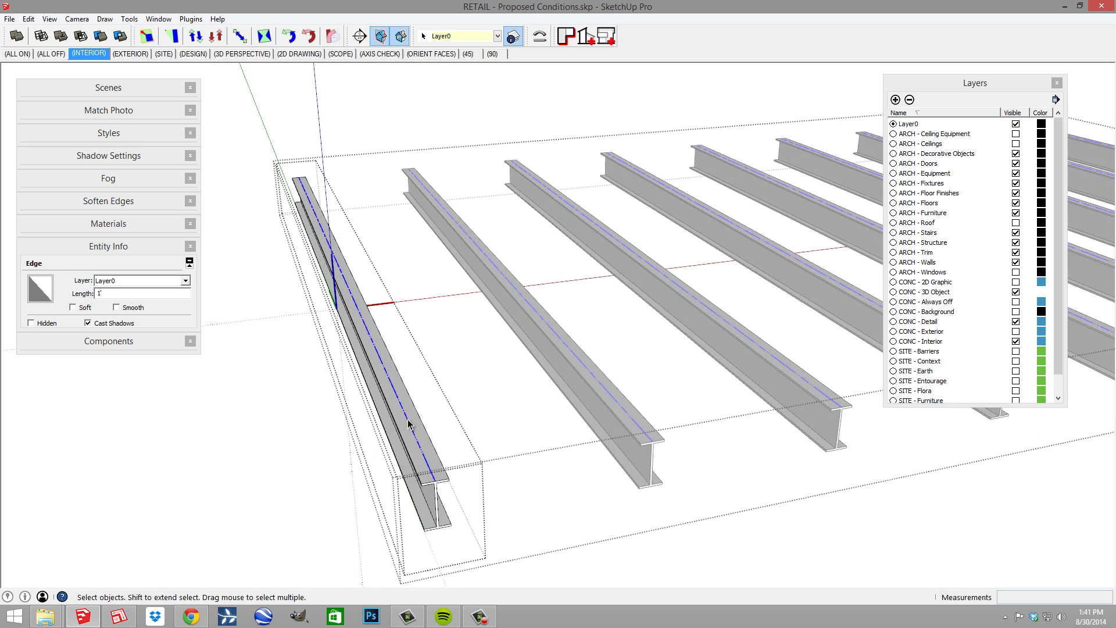
middle_click_drag(420, 480, 444, 482)
left_click(423, 477)
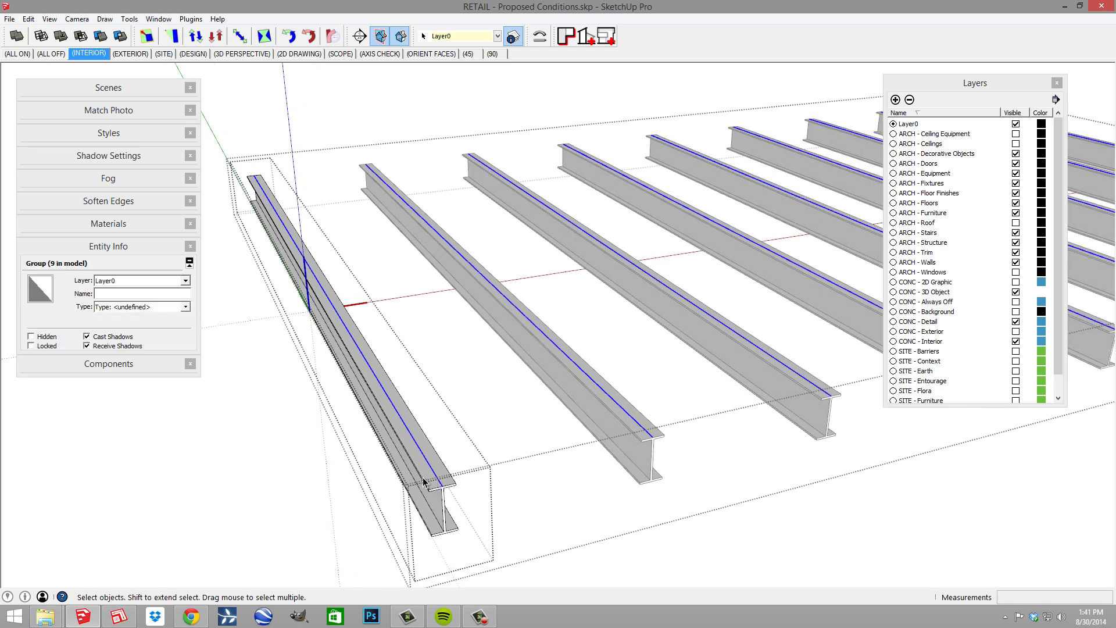
left_click(190, 282)
left_click(159, 416)
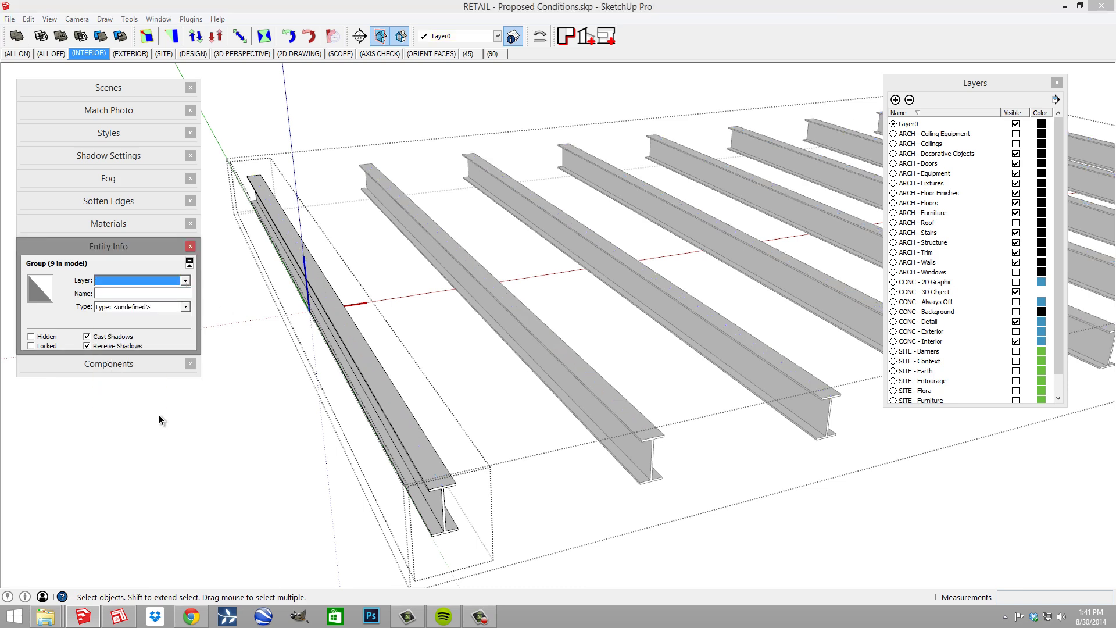
left_click(159, 414)
- Make the CONC - 2D Graphic layer visible
middle_click_drag(397, 501, 619, 425)
left_click(951, 283)
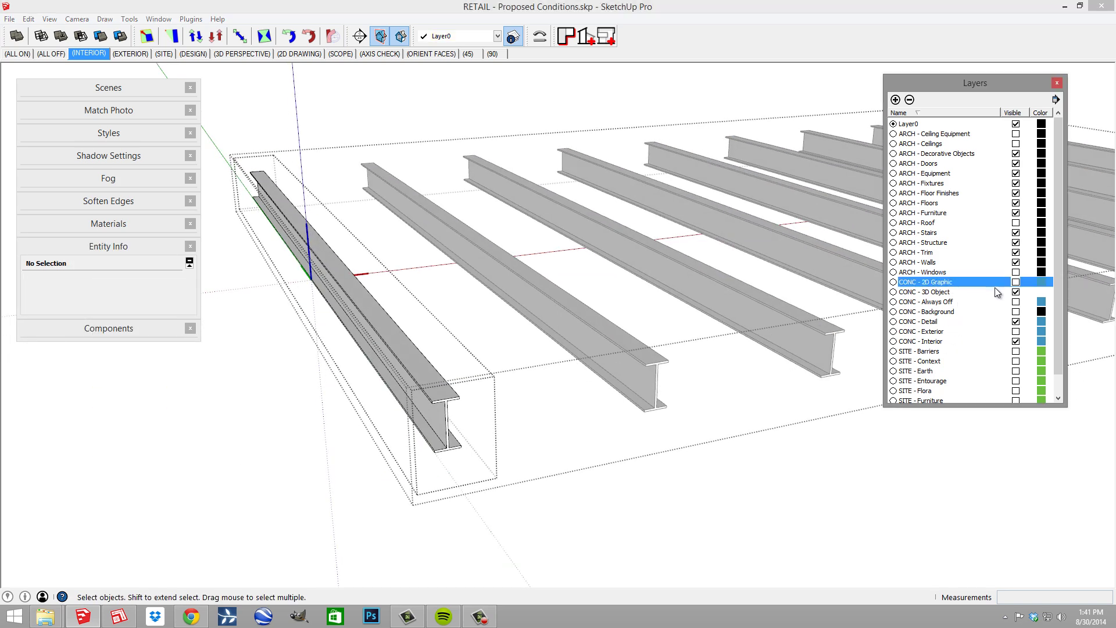
left_click(1016, 282)
- Show the rest of the model again, move the dashed centreline group straight down onto the floor and leave group editing
mouse_move(398, 461)
middle_mouse_down()
mouse_move(418, 367)
mouse_move(442, 390)
mouse_move(437, 353)
middle_mouse_up()
left_click(411, 362)
left_click(410, 363)
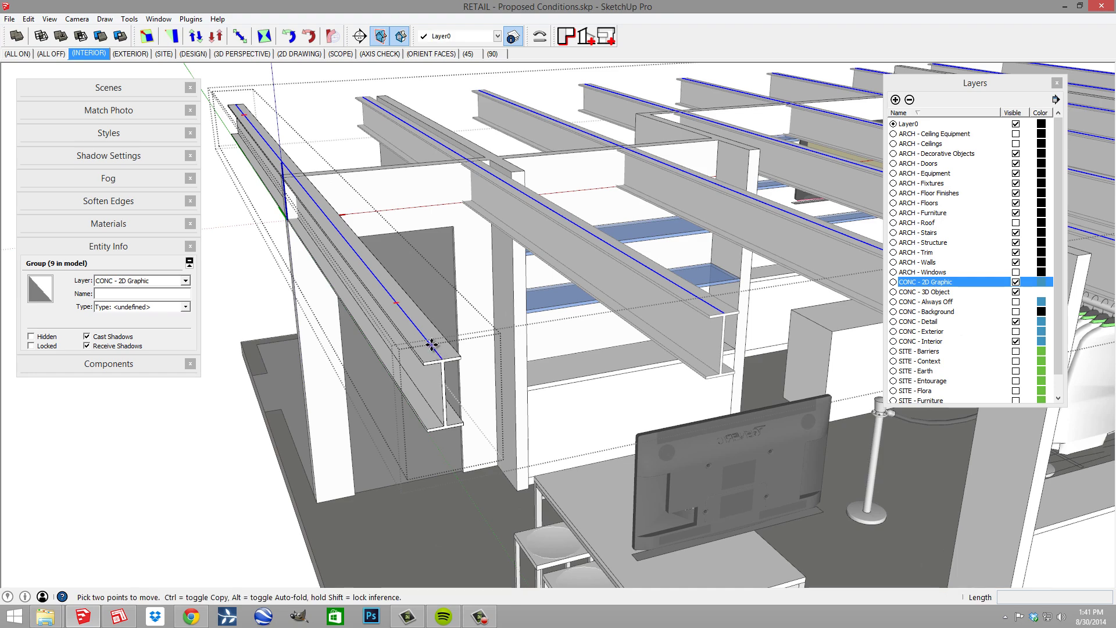
key("m")
left_click(431, 345)
scroll(430, 276, "down", 5)
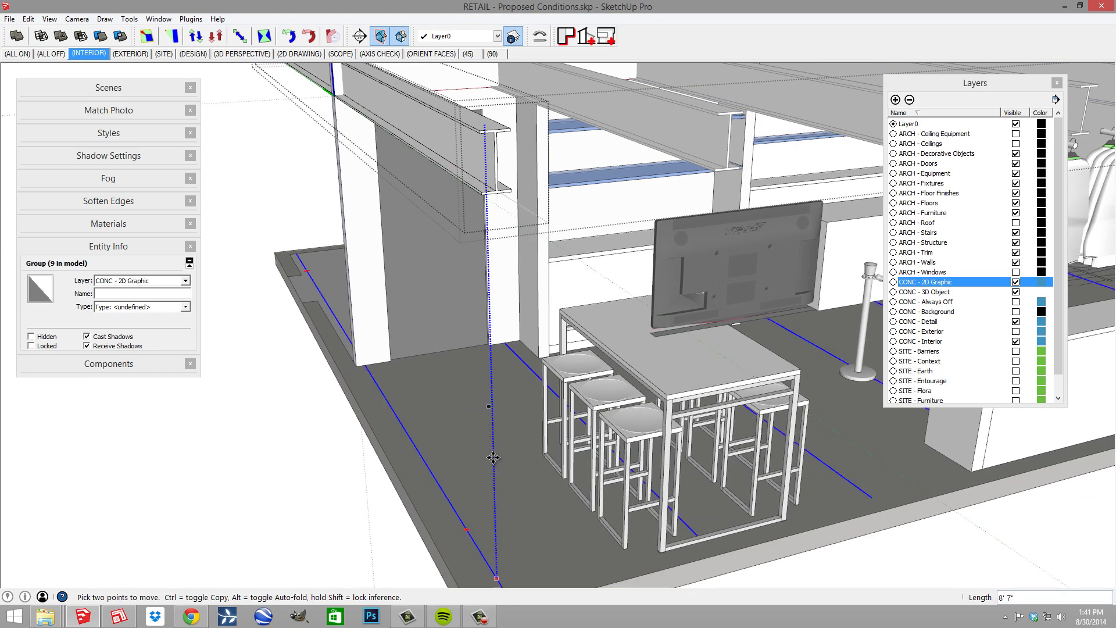
middle_click_drag(494, 483, 599, 488)
key("space")
scroll(465, 410, "down", 3)
left_click(448, 518)
middle_click_drag(588, 443, 536, 435)
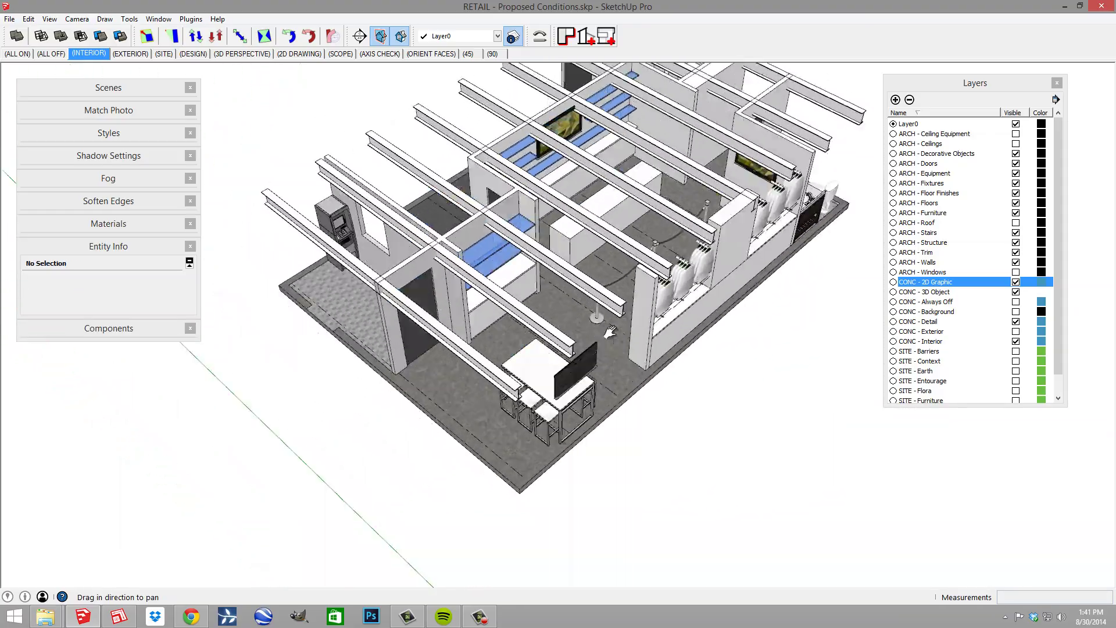
- Reopen the beam group and the first beam's component for editing
scroll(536, 434, "up", 3)
double_click(502, 425)
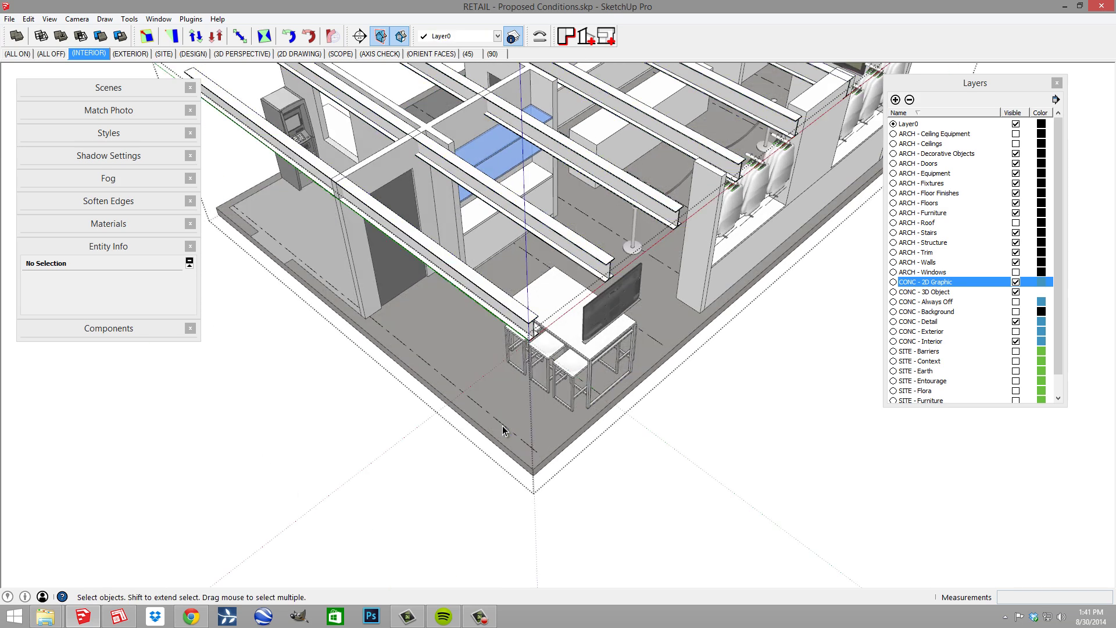
double_click(503, 425)
left_click(502, 426)
key("s")
left_click(575, 483)
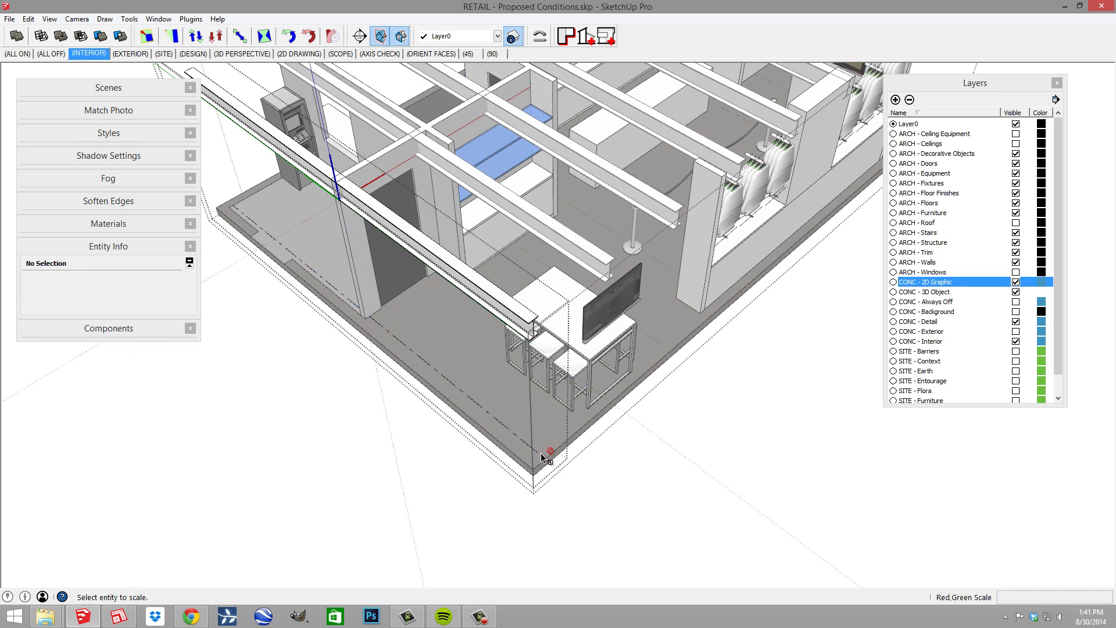
key("space")
key("space")
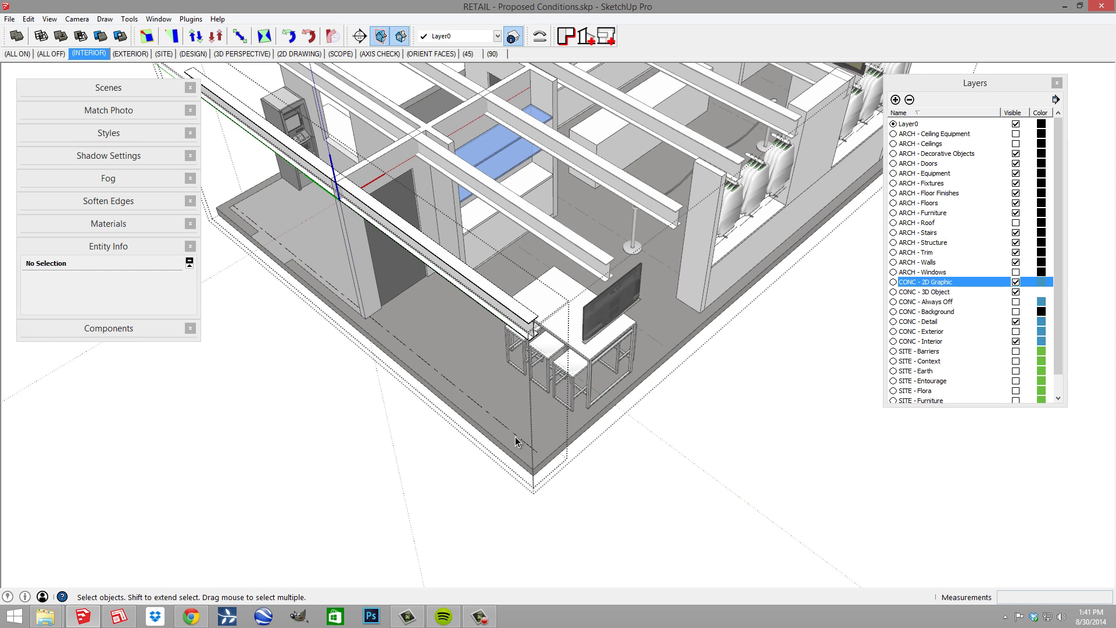
- Draw a short helper line on the floor beside the first beam's dashed line
left_click(515, 437)
key("m")
middle_click_drag(515, 438, 499, 444)
key("l")
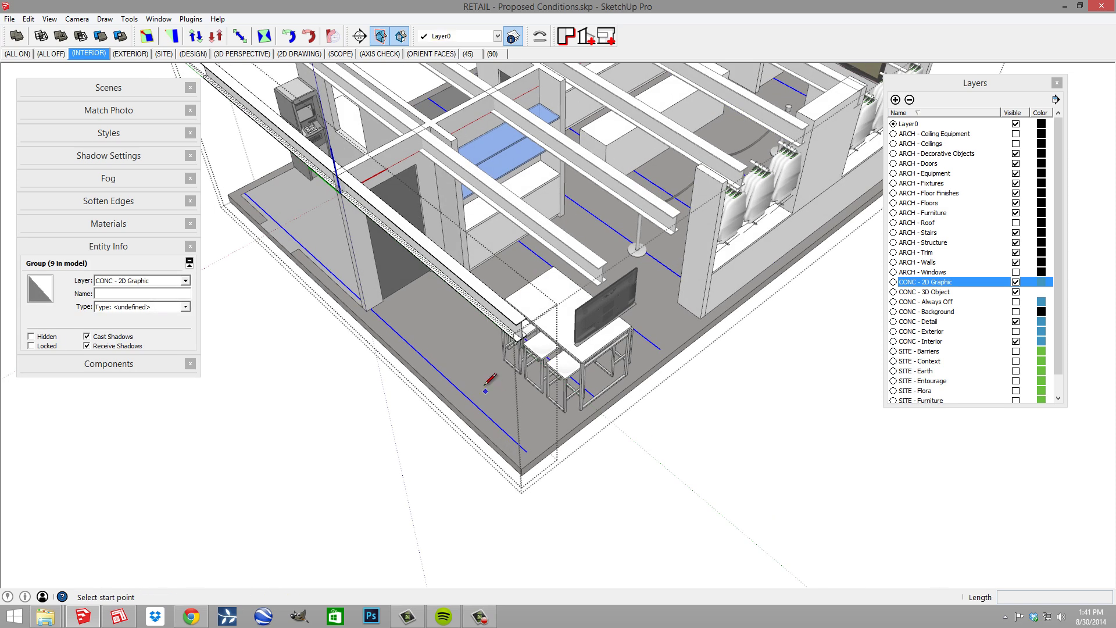
left_click(484, 386)
left_click(511, 411)
key("space")
- Scale the dashed line together with the helper line so it extends past the floor slab's edges, and erase the helper line
mouse_move(510, 379)
left_mouse_down()
mouse_move(472, 446)
mouse_move(545, 457)
mouse_move(589, 496)
left_mouse_up()
key("s")
scroll(551, 464, "down", 2)
key("e")
left_click(528, 431)
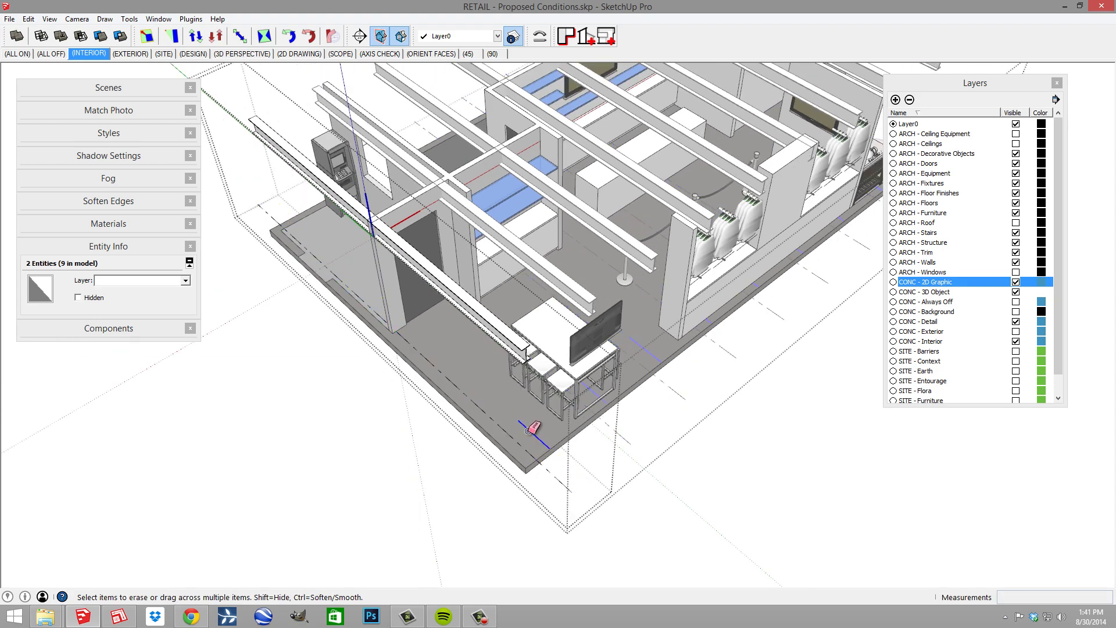
mouse_move(529, 434)
middle_mouse_down()
mouse_move(585, 466)
mouse_move(538, 465)
mouse_move(639, 625)
mouse_move(632, 450)
mouse_move(511, 490)
mouse_move(504, 405)
mouse_move(797, 219)
mouse_move(822, 219)
mouse_move(523, 350)
mouse_move(513, 343)
middle_mouse_up()
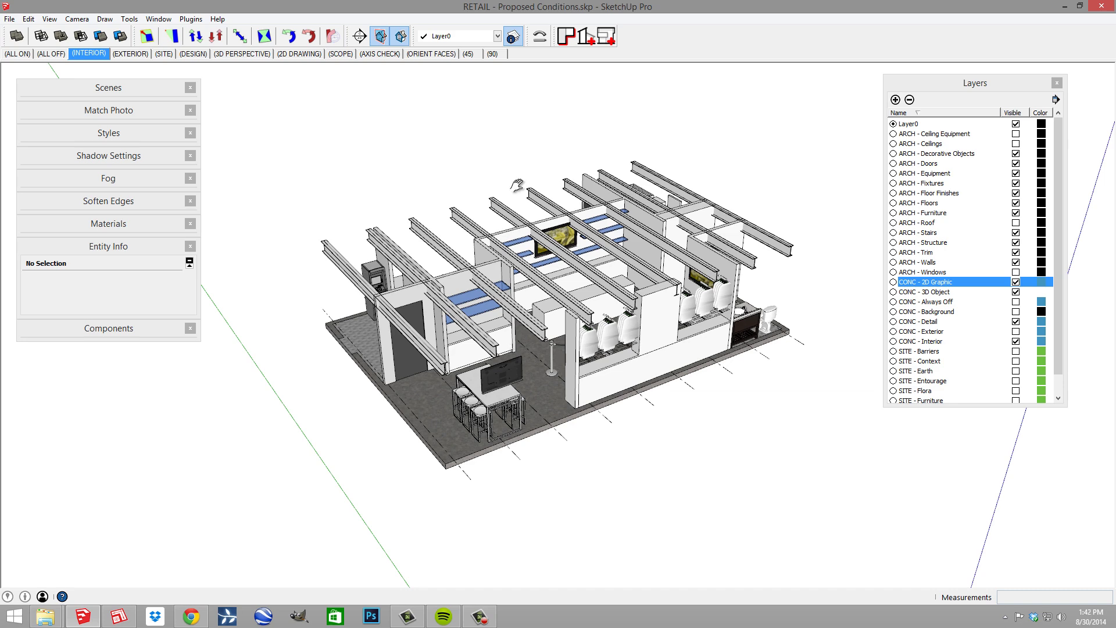
- Generate new-construction plan scenes with ConDoc Plan Generator for a 1-level structure, including construction, reflected ceiling, furniture and roof plans
middle_click_drag(455, 375, 546, 304)
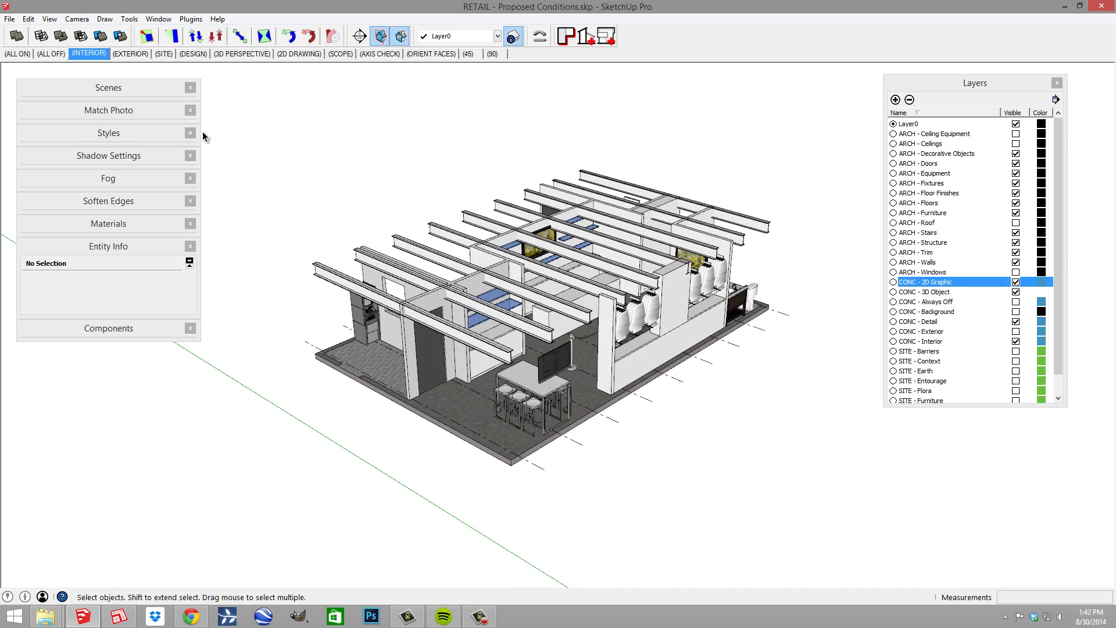
middle_click_drag(548, 227, 481, 300)
left_click(481, 300)
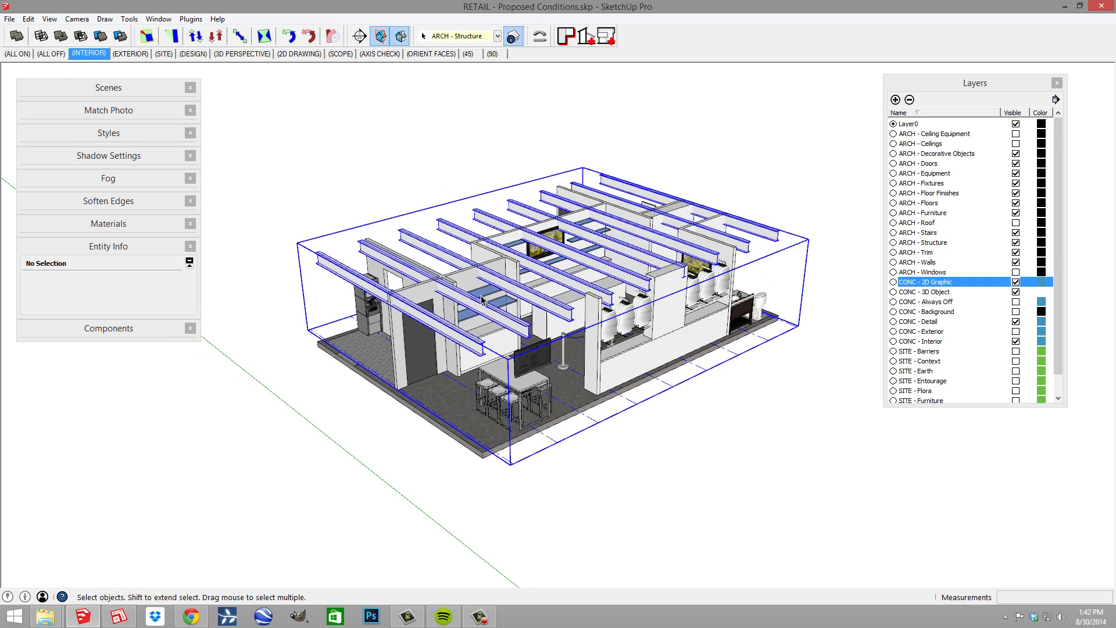
left_click(601, 82)
left_click(566, 36)
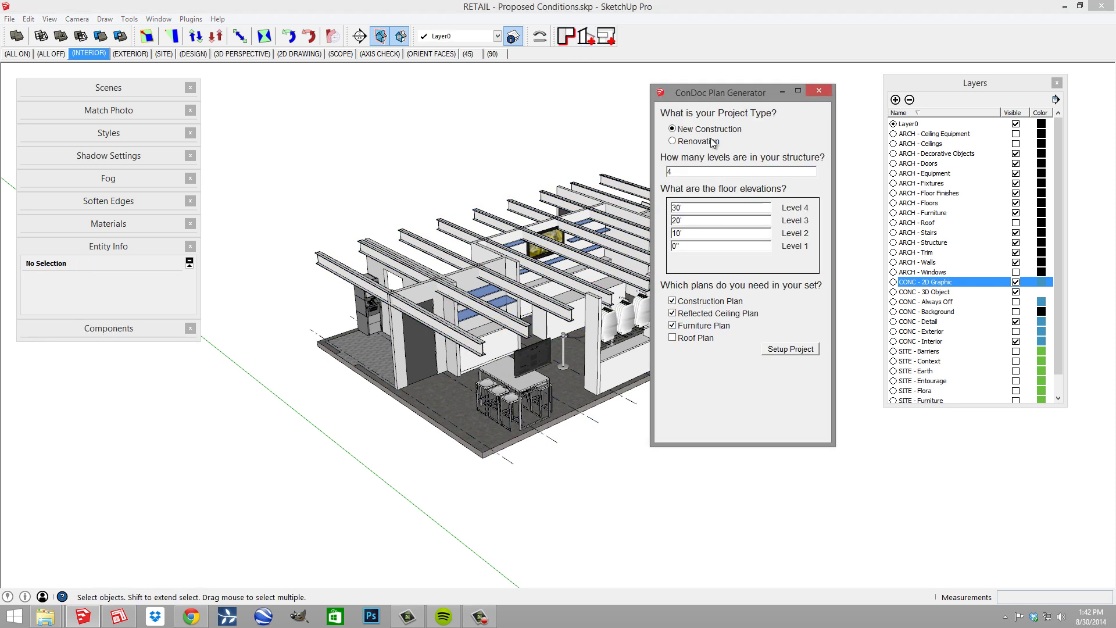
key("Tab")
key("Tab")
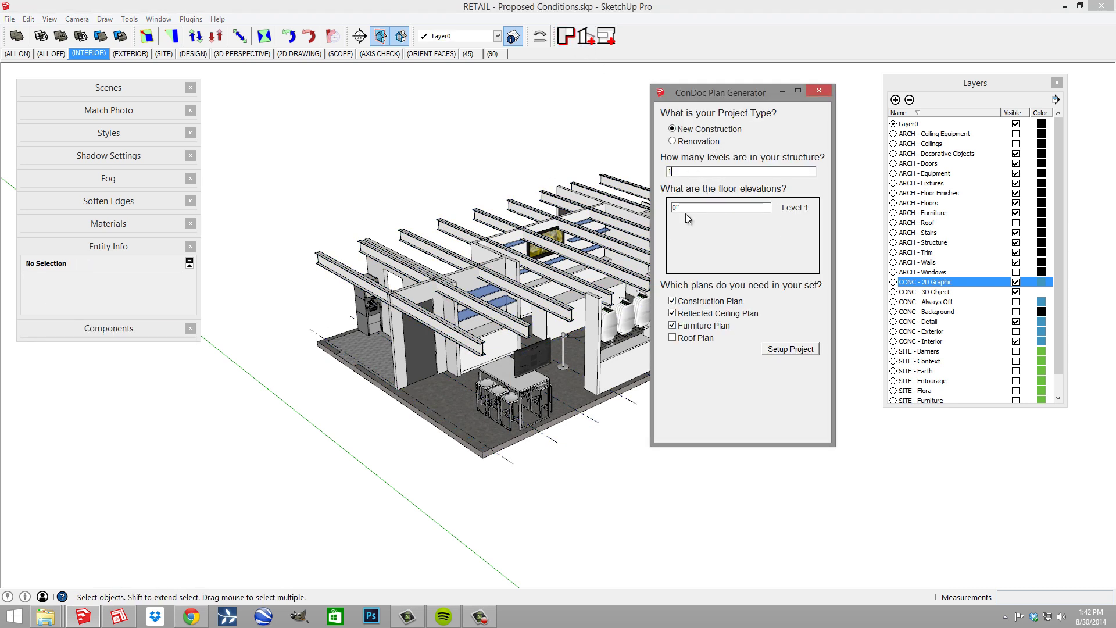
left_click(700, 337)
left_click(794, 350)
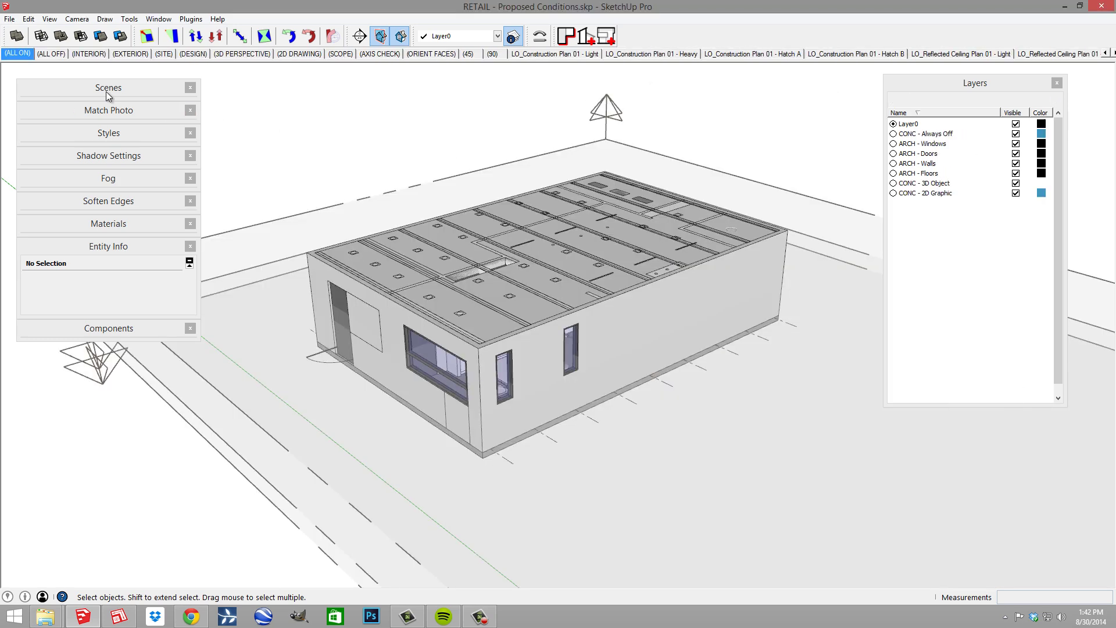
- Review the list of generated plan scenes and view the LO_Construction Plan 01 - Light scene
left_click(108, 88)
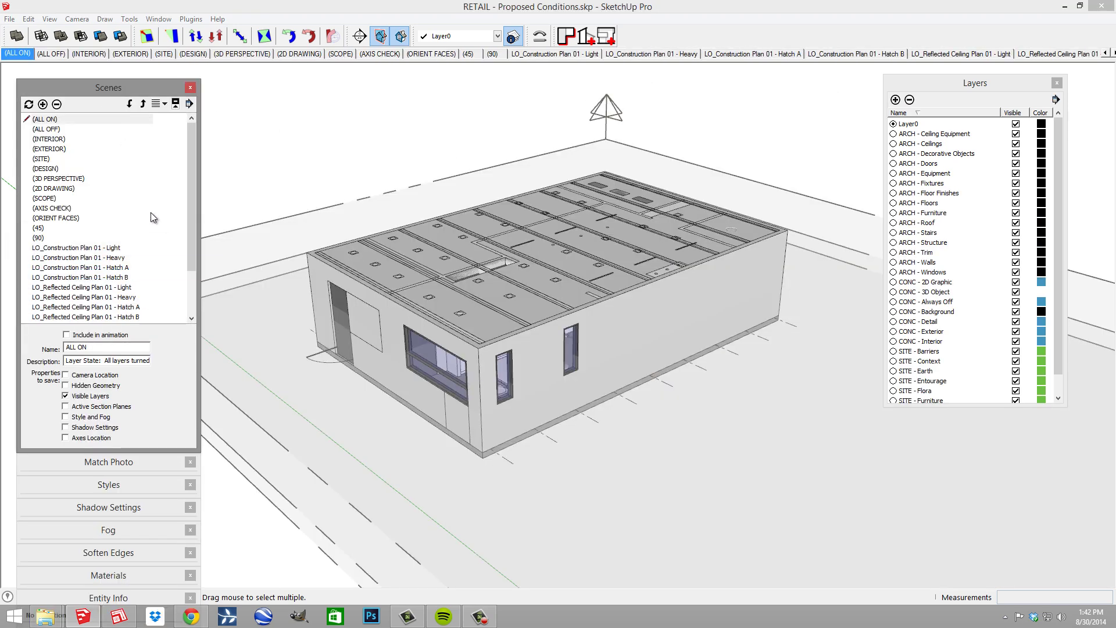
scroll(194, 185, "down", 2)
middle_click_drag(534, 113, 541, 121)
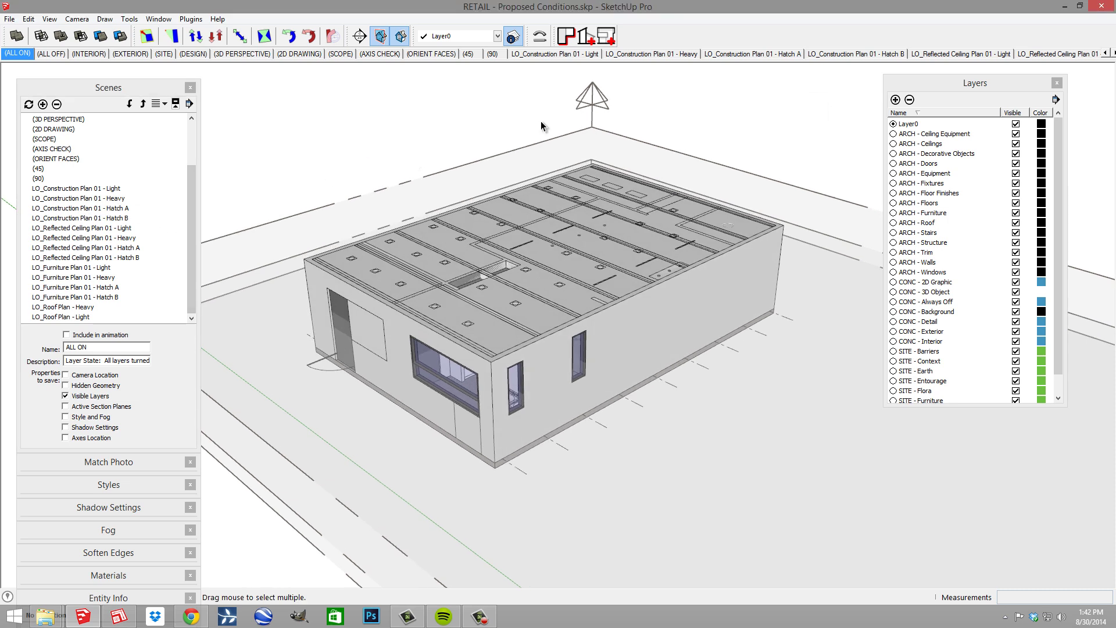
left_click(580, 54)
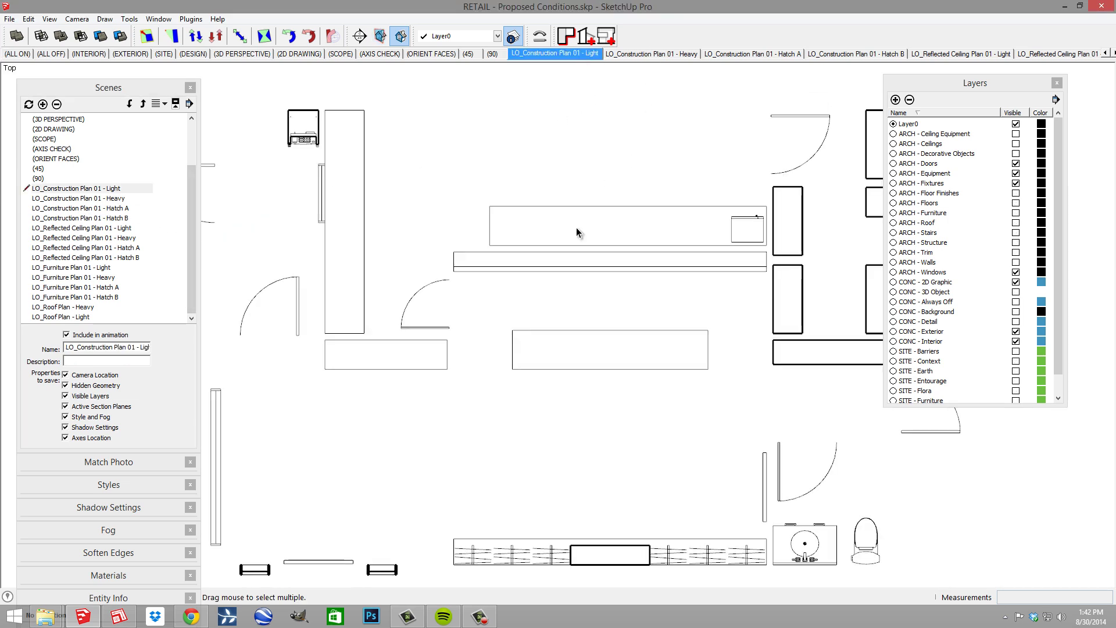
scroll(532, 269, "down", 2)
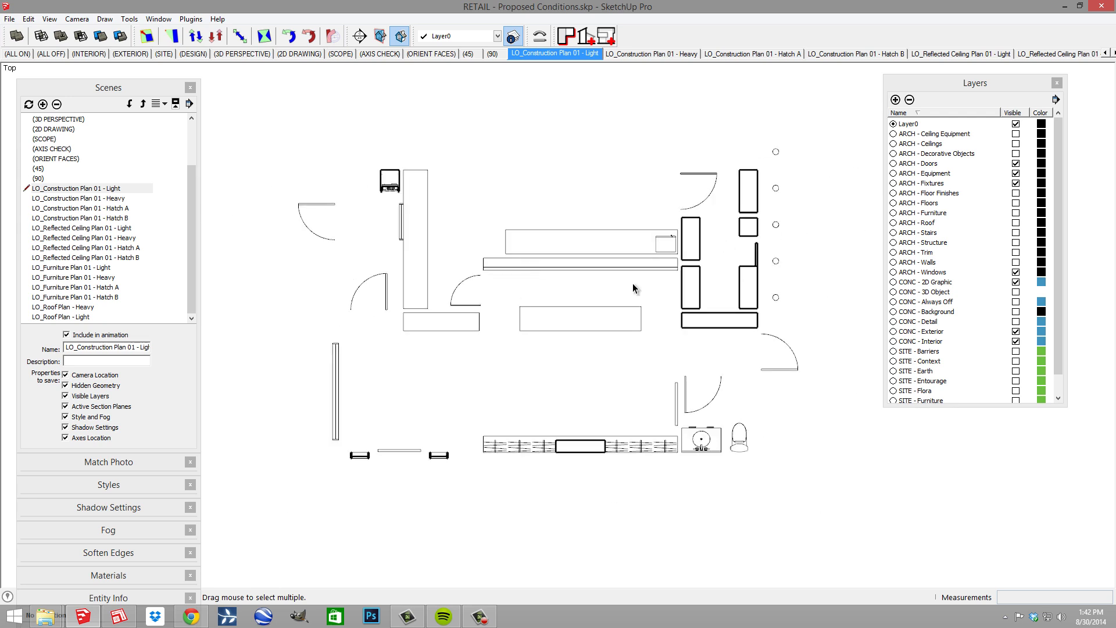
- Show the LO_Construction Plan 01 - Heavy scene and make the ARCH - Structure layer visible in it
left_click(636, 54)
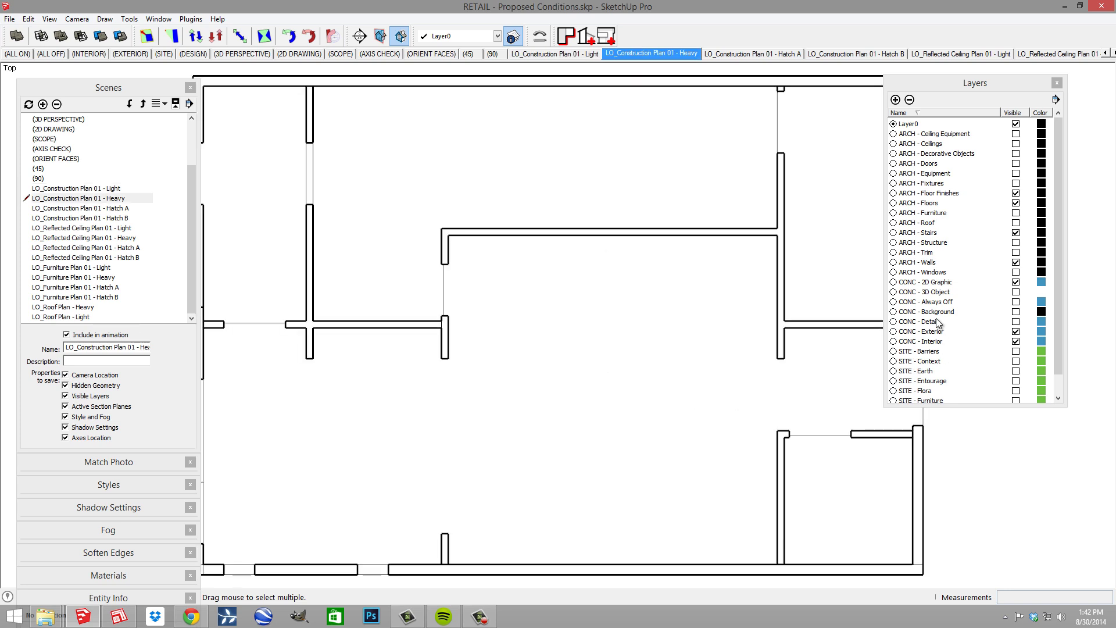
left_click(940, 244)
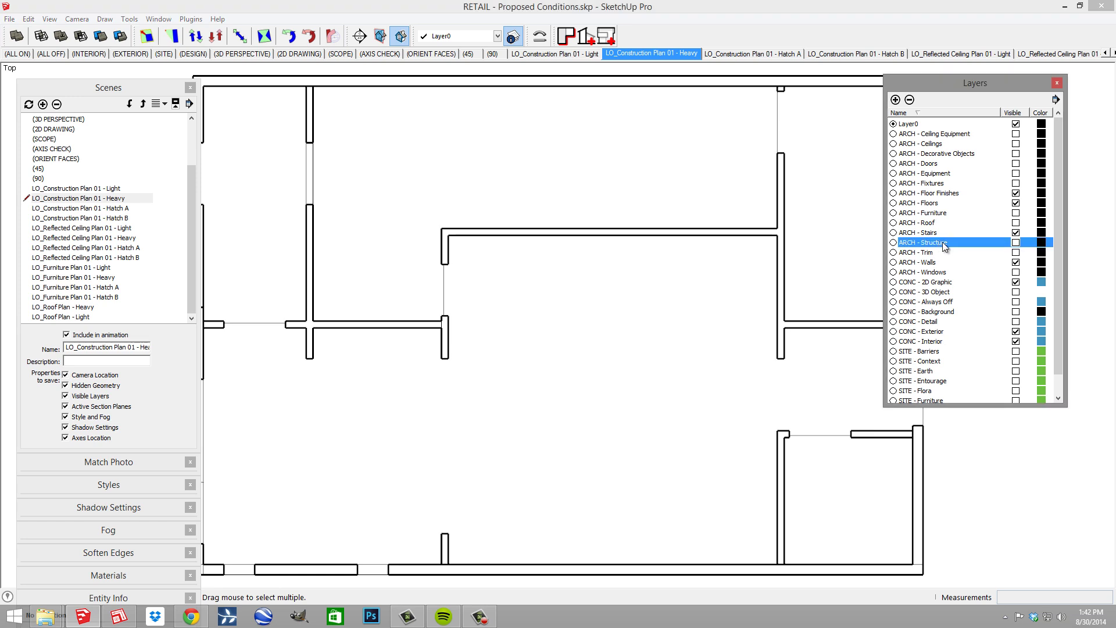
left_click(1016, 243)
scroll(594, 361, "down", 1)
left_click(591, 357)
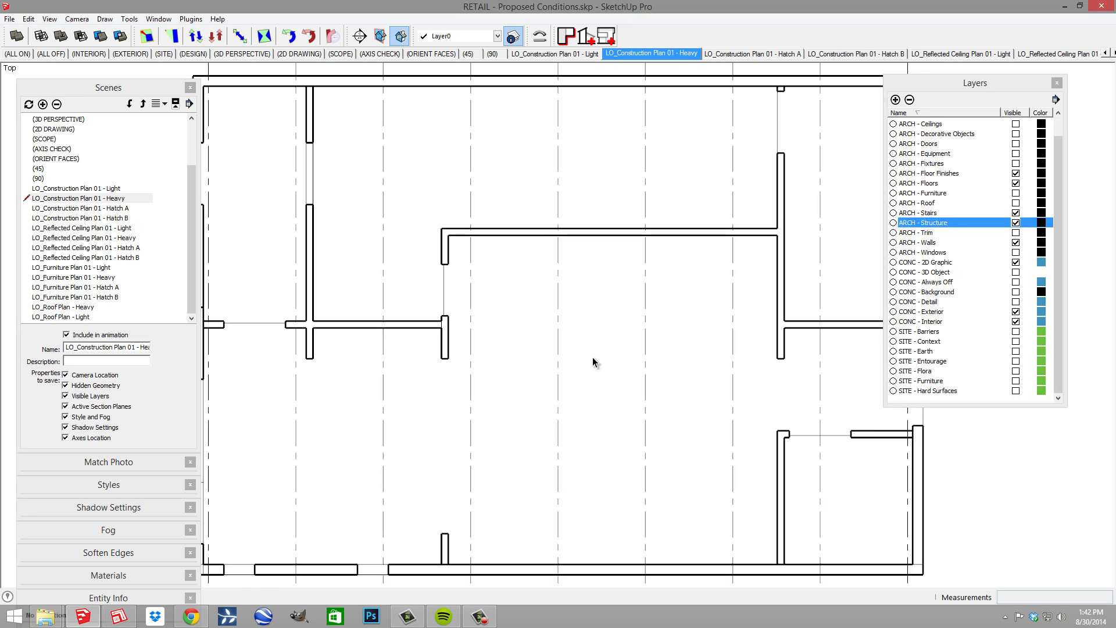
scroll(592, 357, "down", 3)
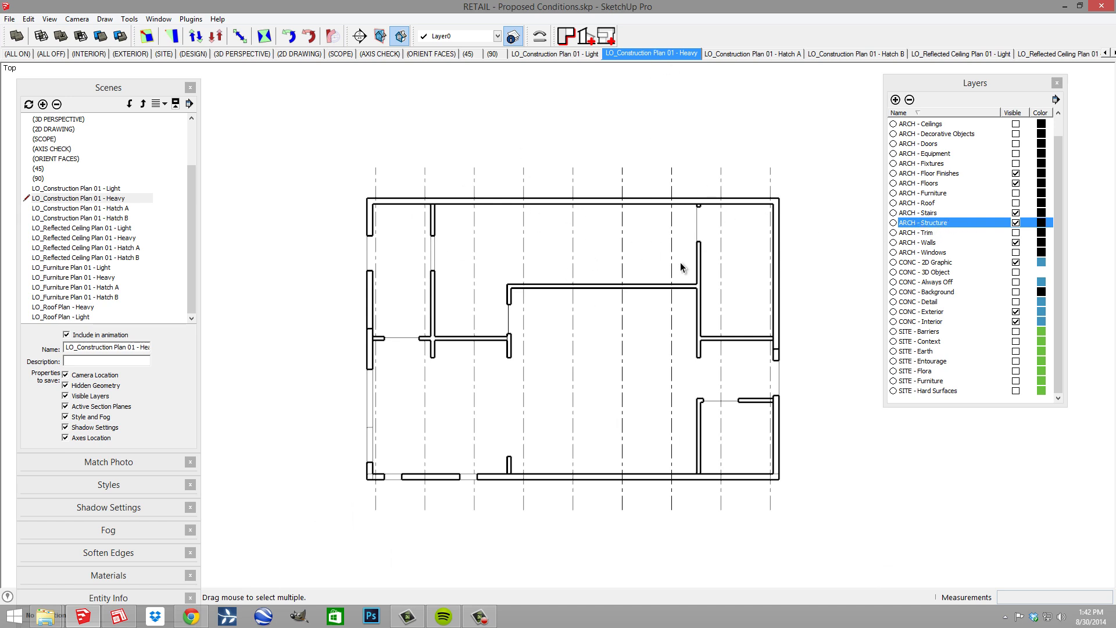
- Update the LO_Construction Plan 01 - Heavy scene with only the Visible Layers property
left_click(92, 199)
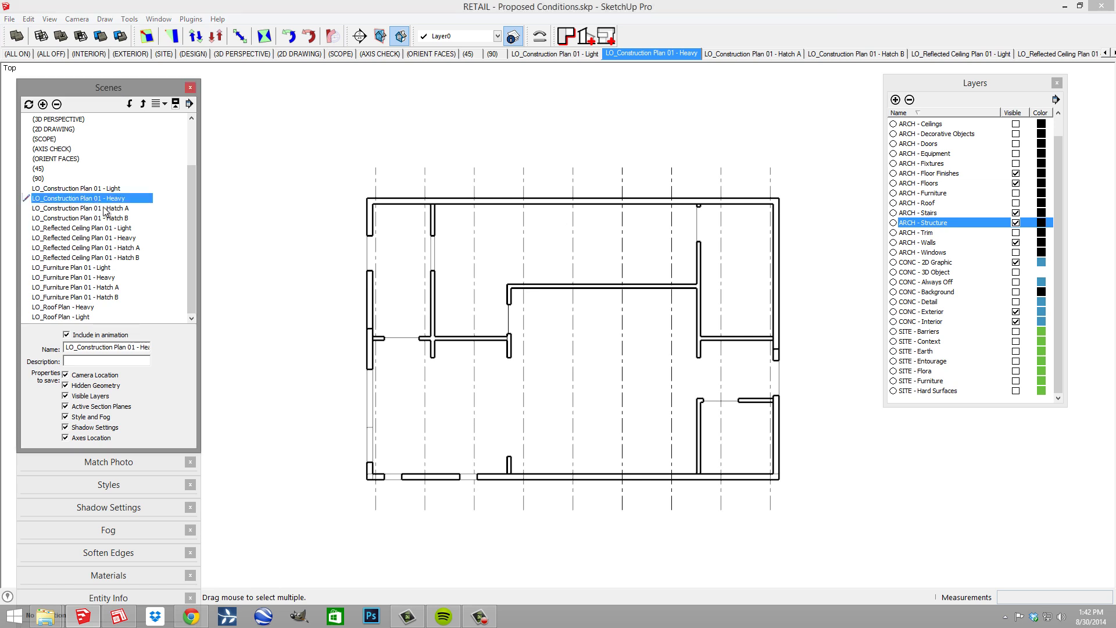
left_click(29, 104)
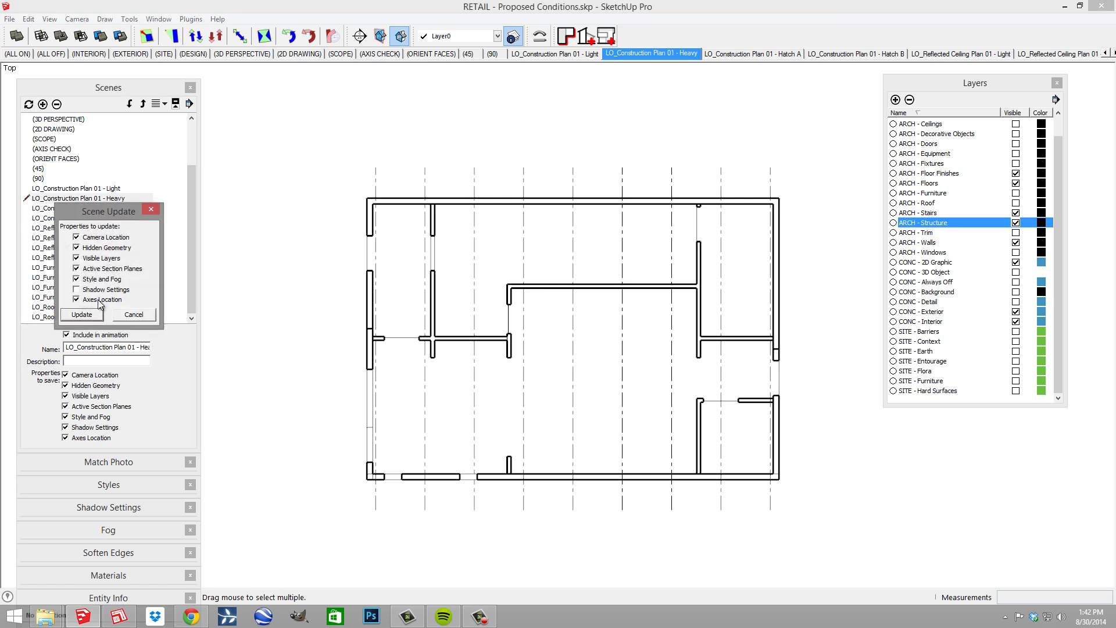
left_click(100, 300)
left_click(111, 279)
left_click(111, 268)
left_click(111, 247)
left_click(110, 238)
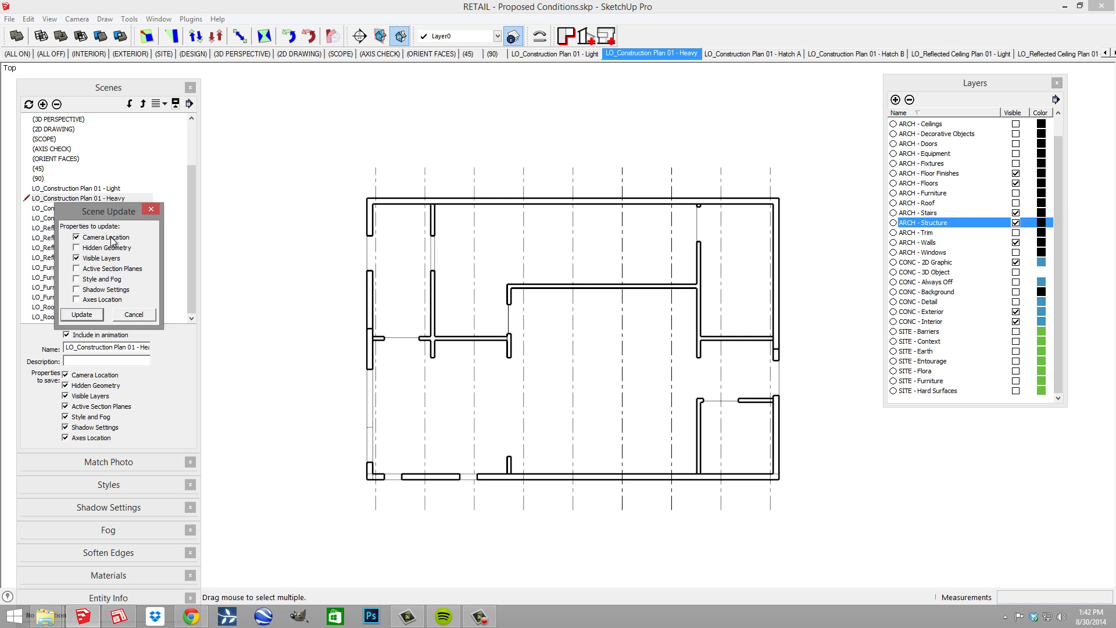
left_click(90, 308)
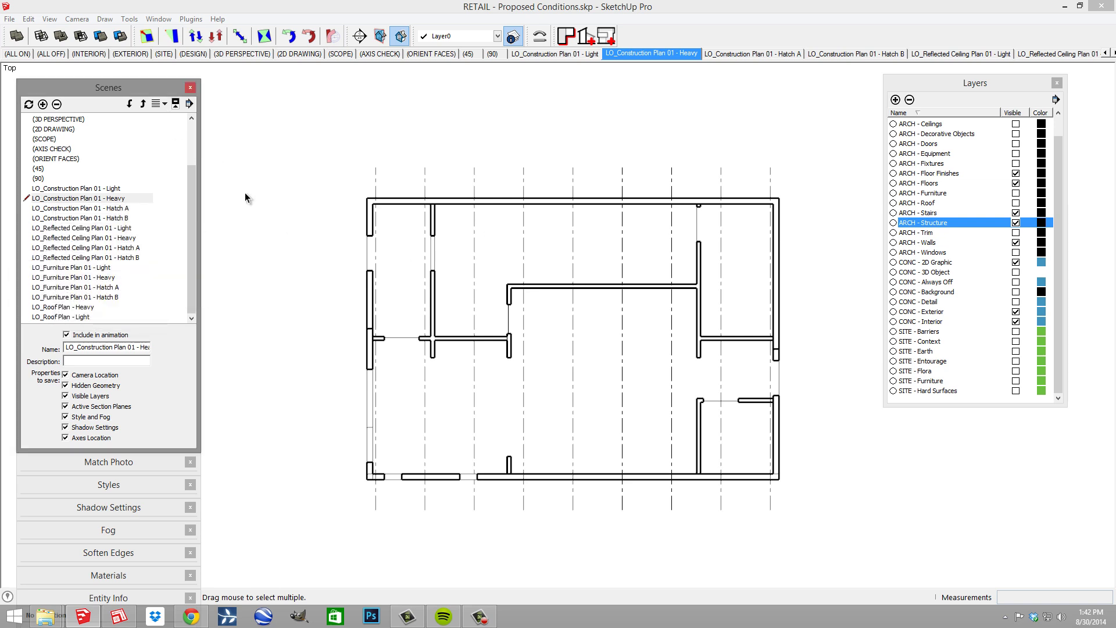
- Save the model over the existing RETAIL - Proposed Conditions.skp in the TEMP folder
left_click(9, 19)
left_click(33, 74)
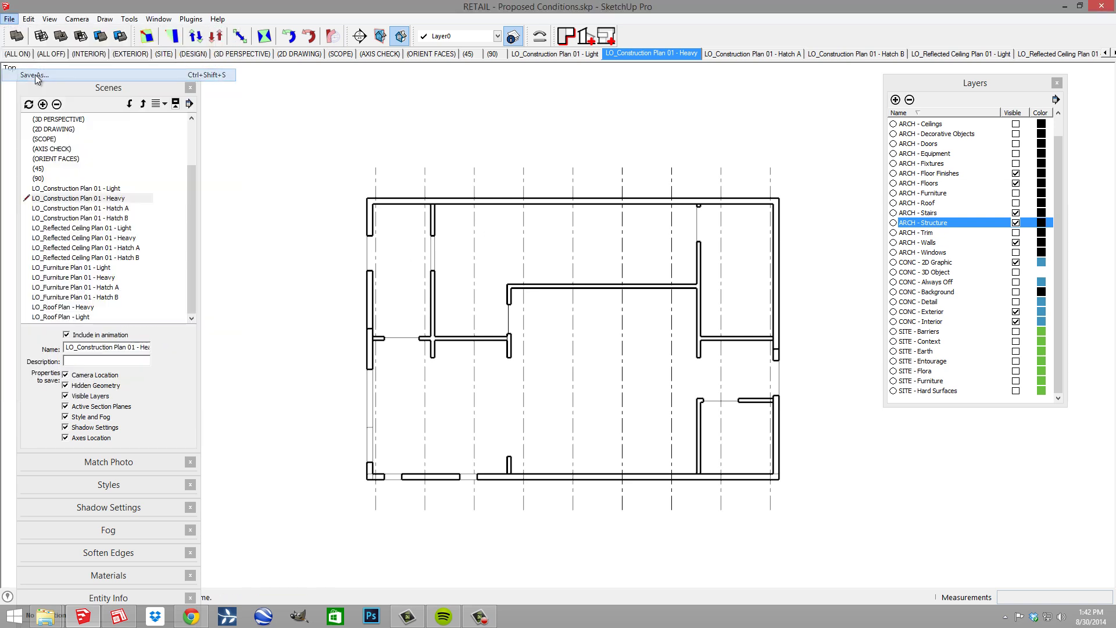
left_click(731, 371)
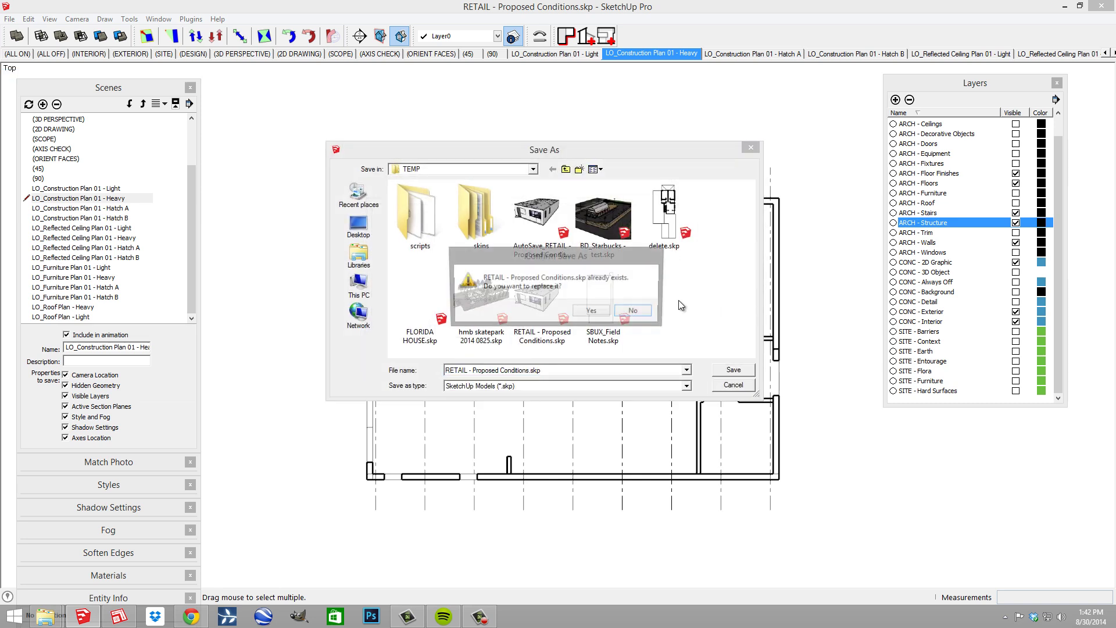
left_click(640, 311)
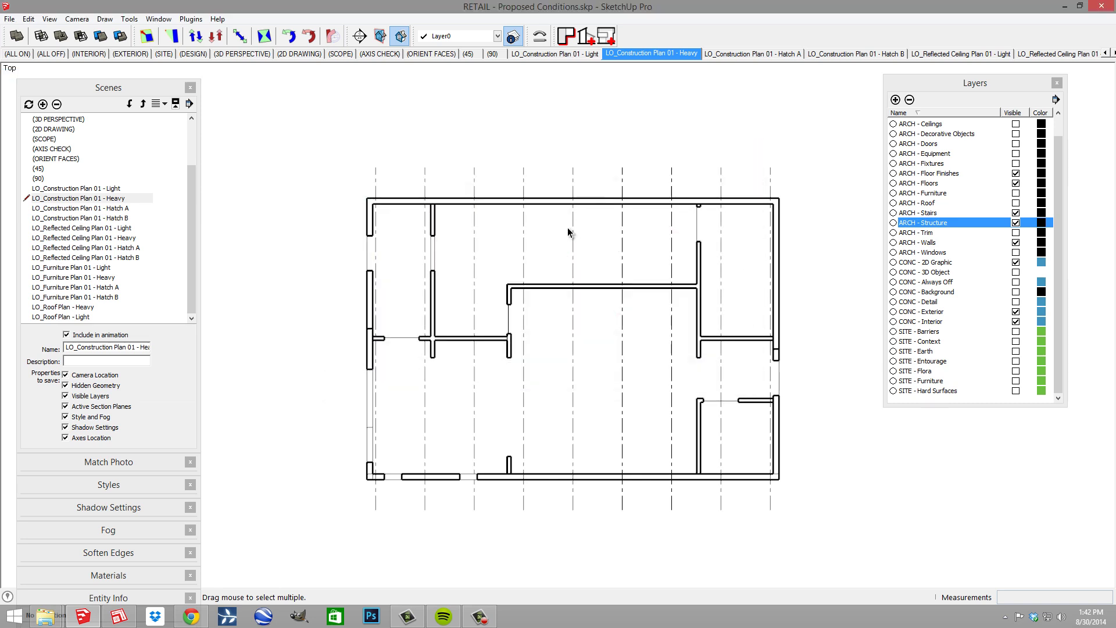
- Switch to LayOut and create a new document from the TSWFA_11x17 Landscape - Presentation Style template
key("alt+Tab")
key("alt+Tab")
key("alt+Tab")
key("alt+Tab")
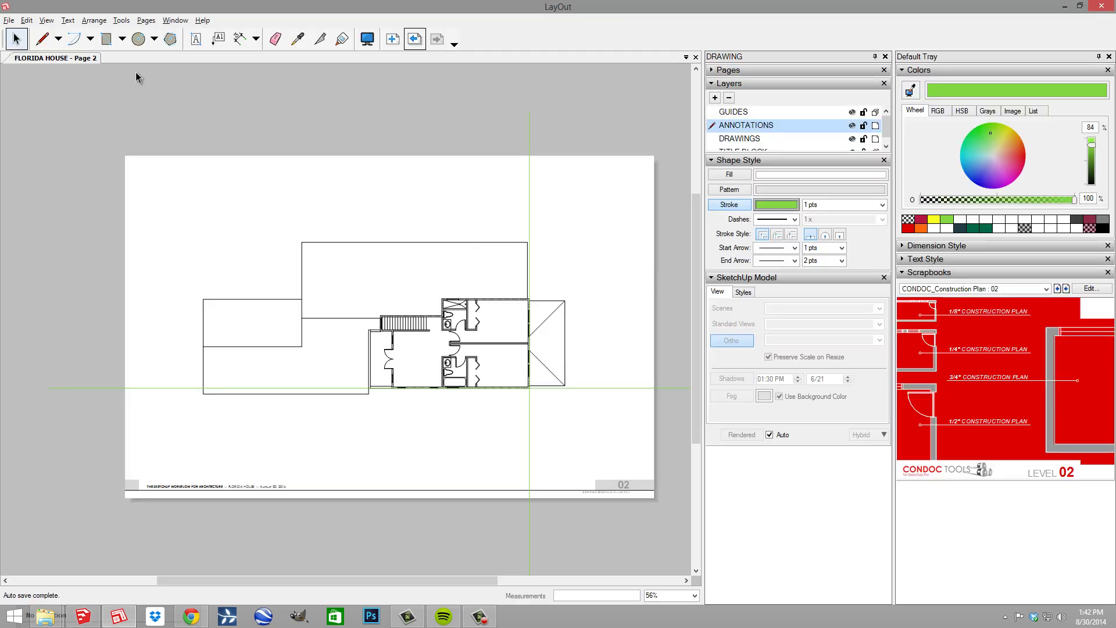
left_click(9, 20)
left_click(24, 35)
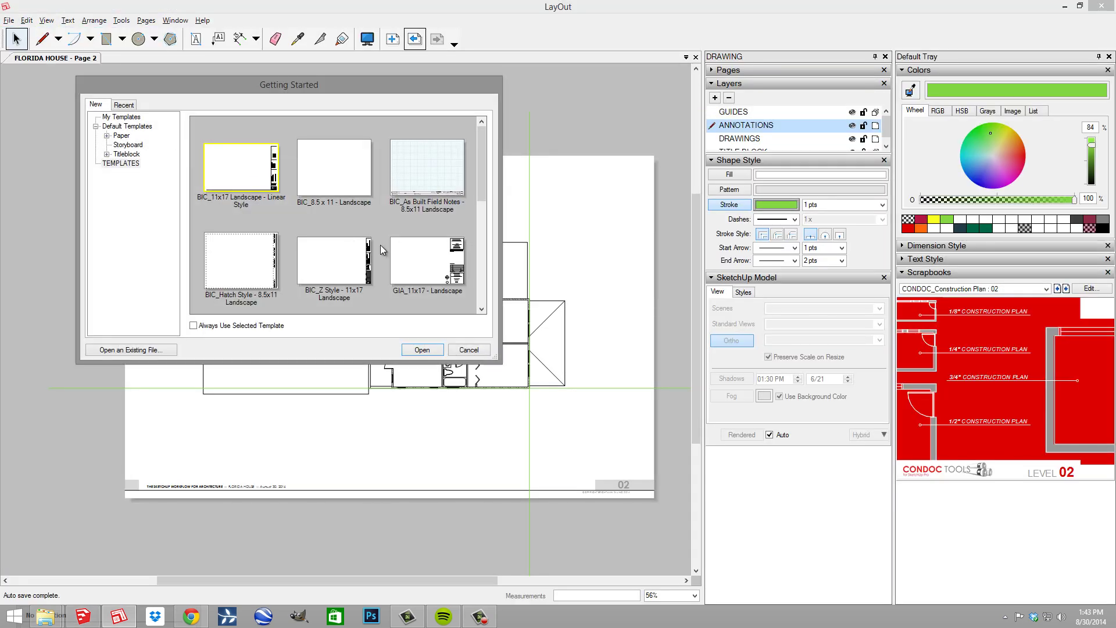
scroll(480, 174, "down", 5)
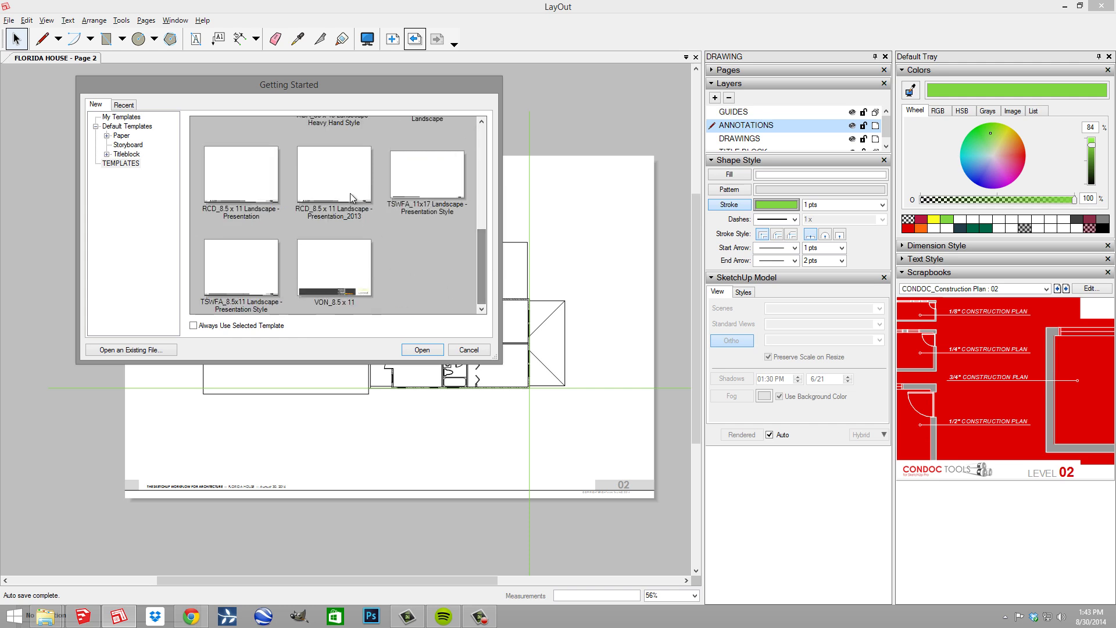
left_click(429, 191)
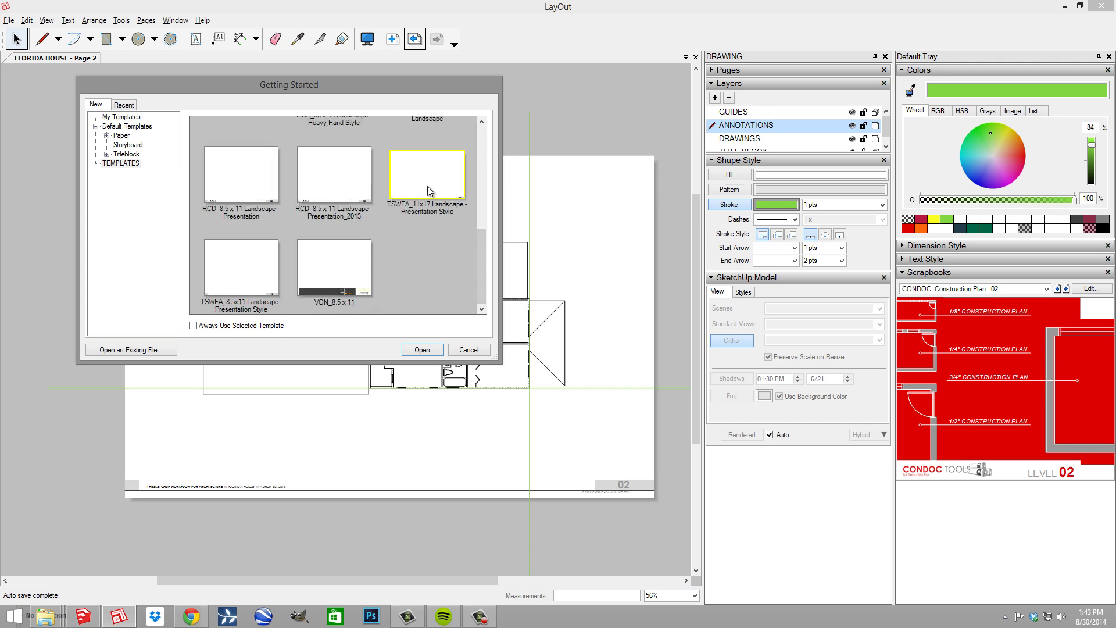
left_click(423, 350)
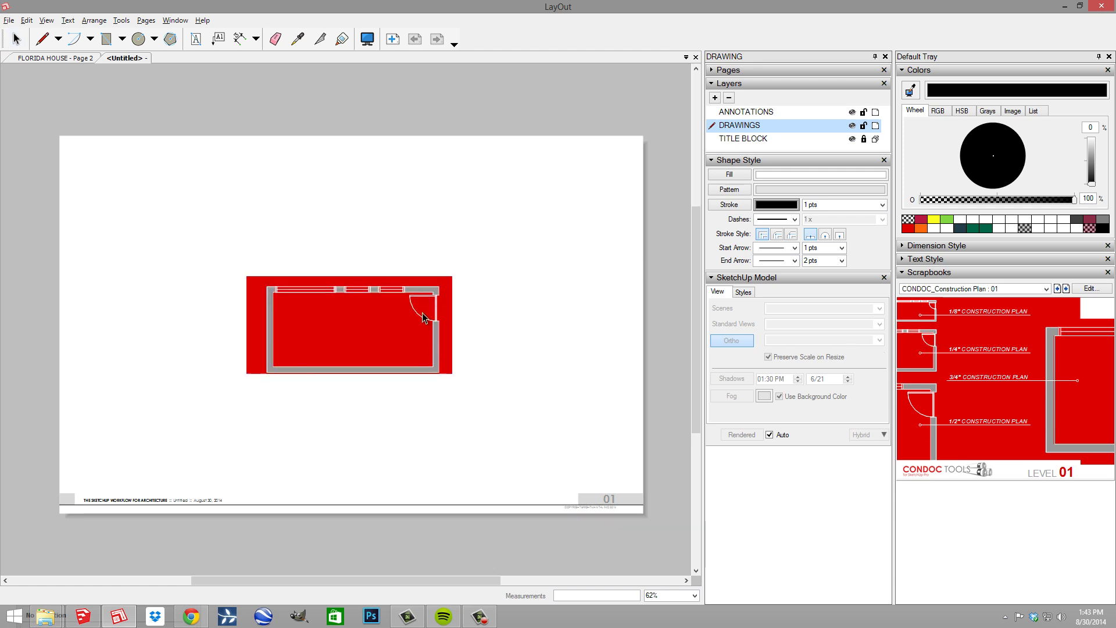
- Place the Level 01 construction plan scrapbook on the page and relink its missing reference to RETAIL - Proposed Conditions.skp
left_click(422, 313)
left_click(9, 21)
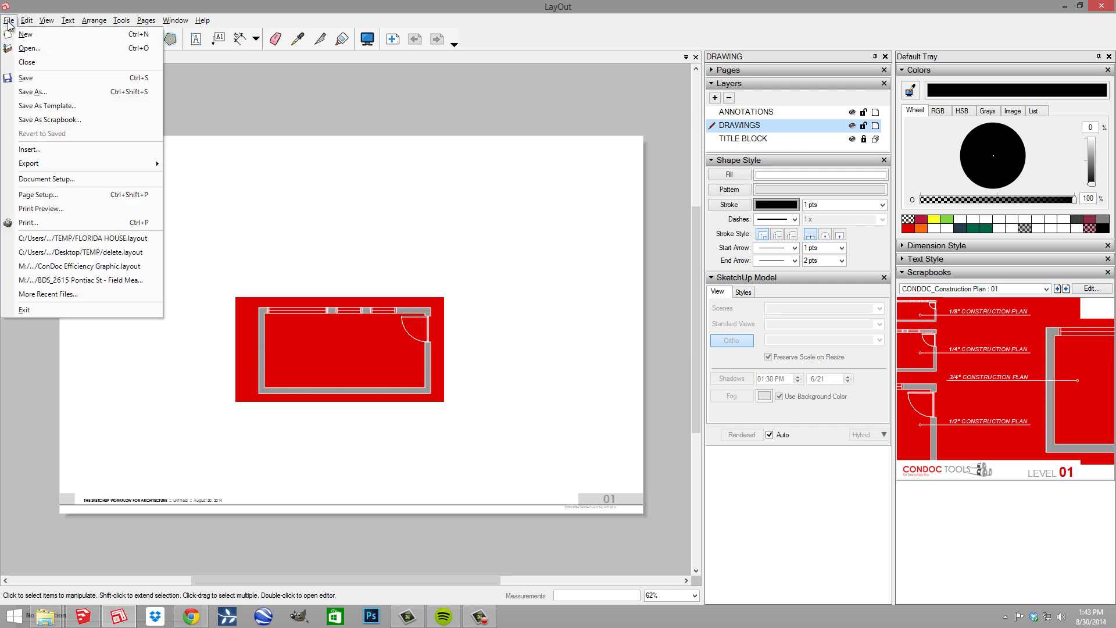
left_click(70, 178)
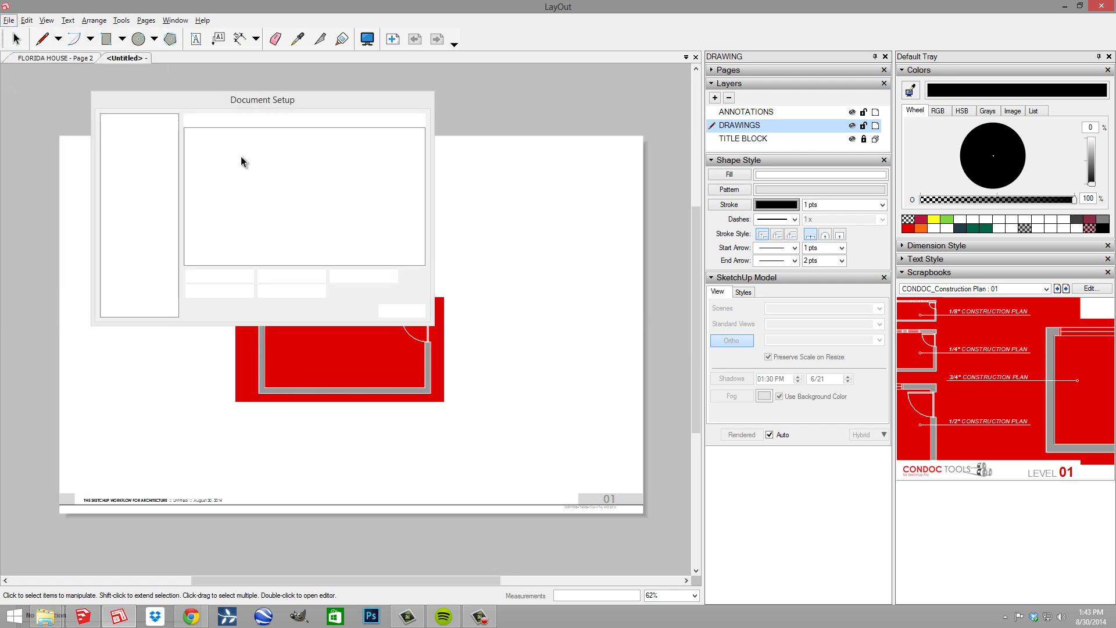
left_click(299, 148)
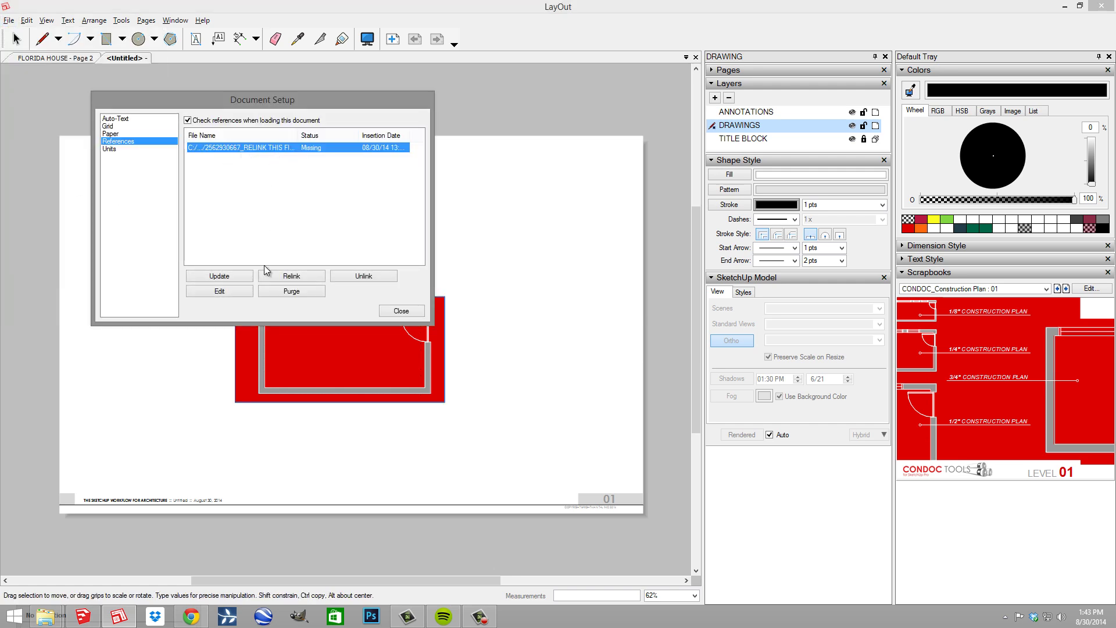
left_click(282, 275)
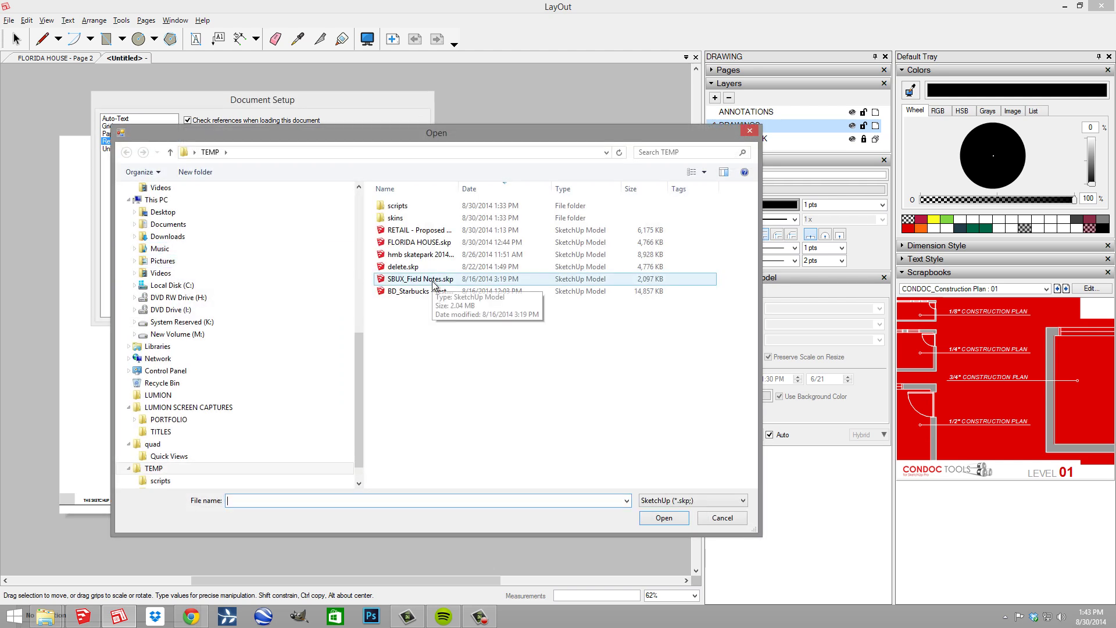
left_click(423, 231)
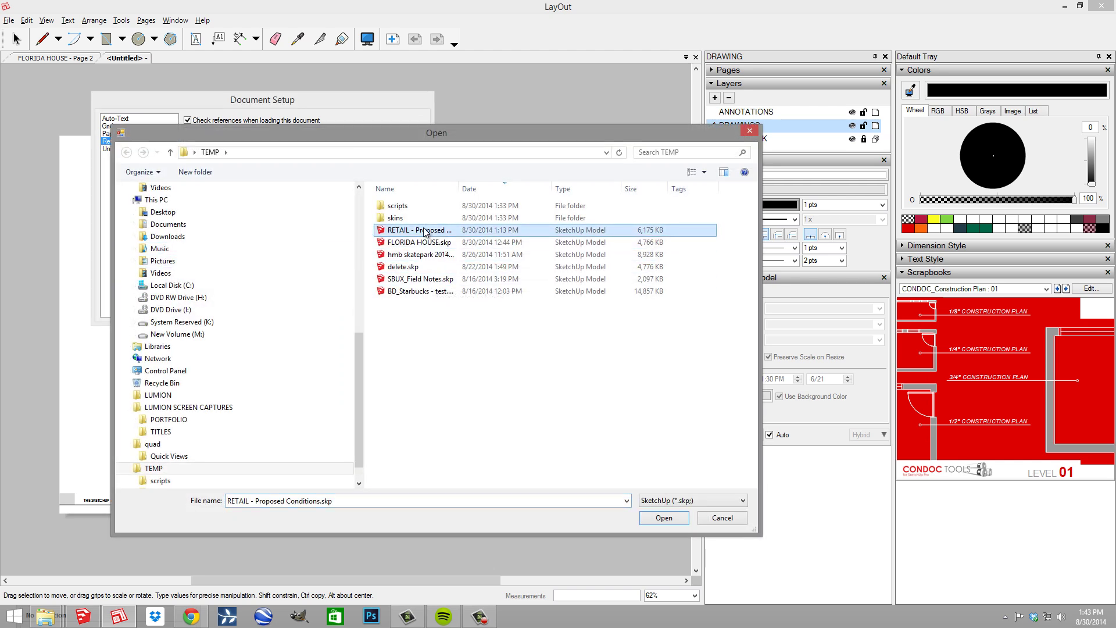
left_click(663, 518)
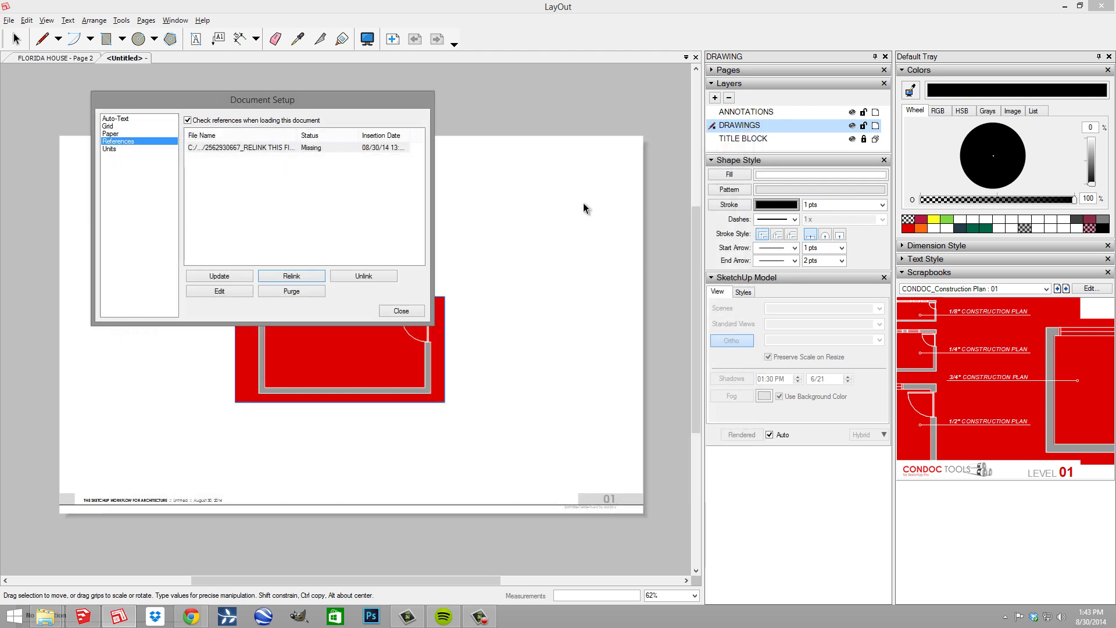
left_click(394, 311)
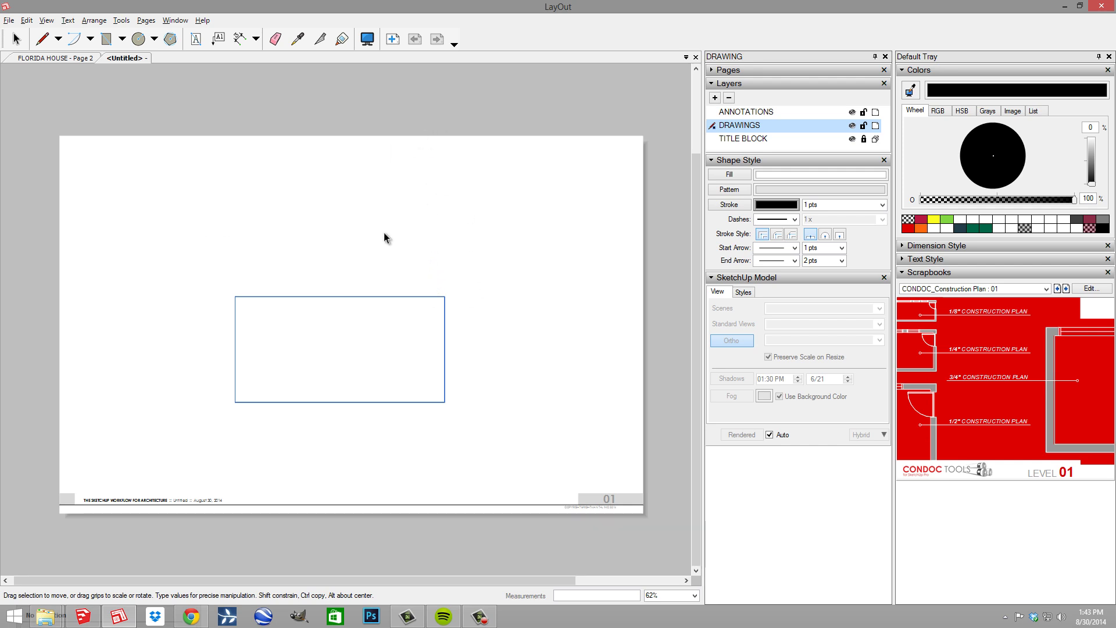
- Enlarge the relinked viewport until the whole floor plan fits, and trim its lower and side edges in around the building
scroll(349, 299, "down", 3)
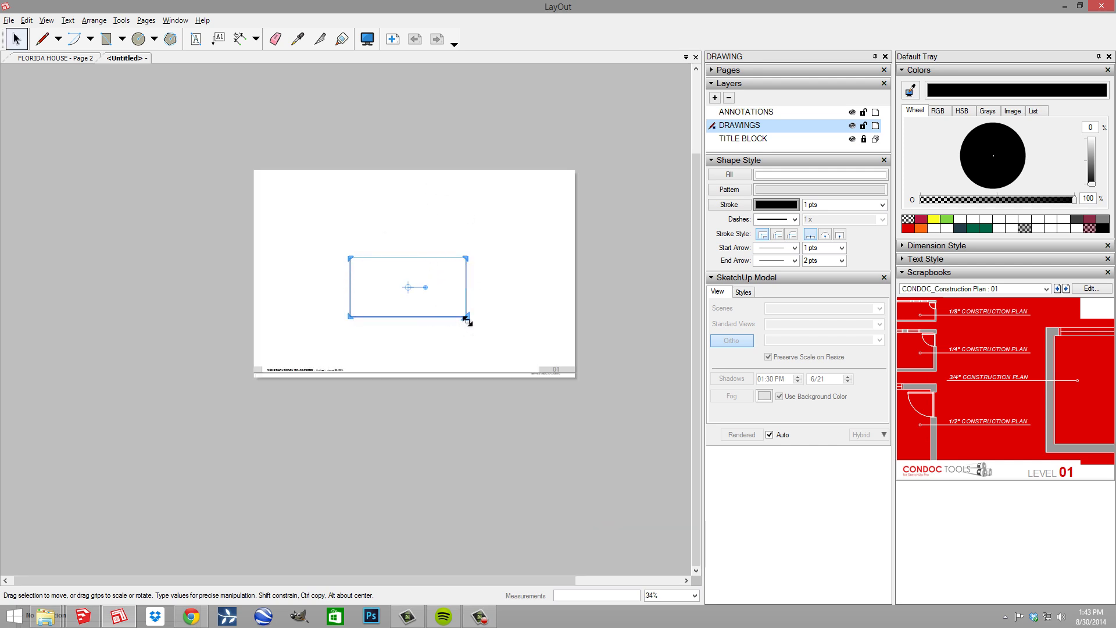
left_click_drag(467, 317, 642, 483, "alt")
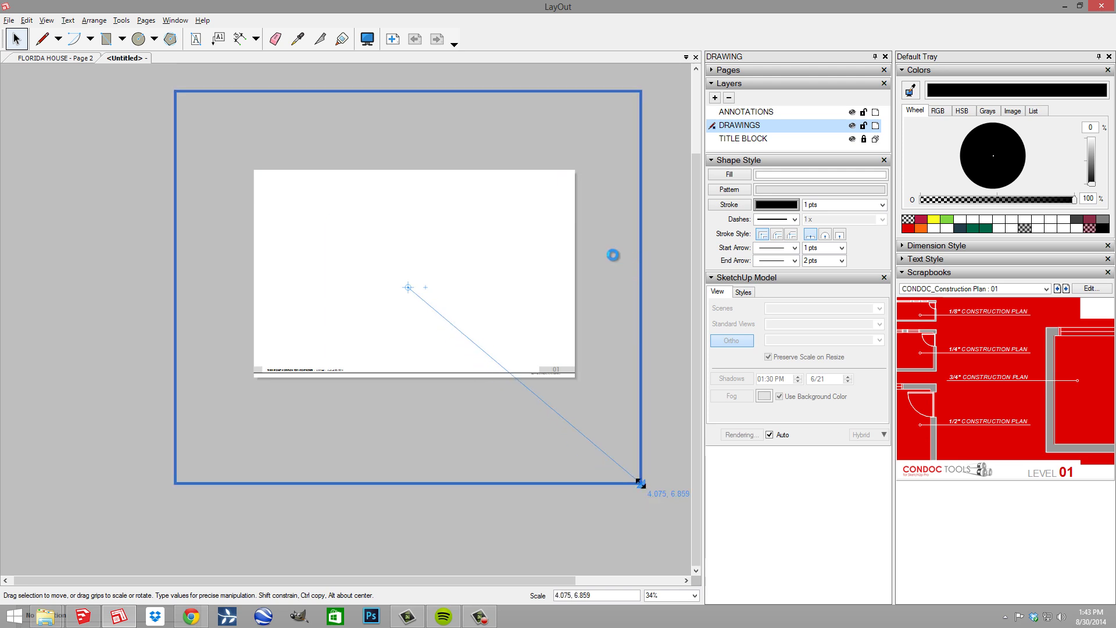
left_click_drag(448, 485, 494, 262)
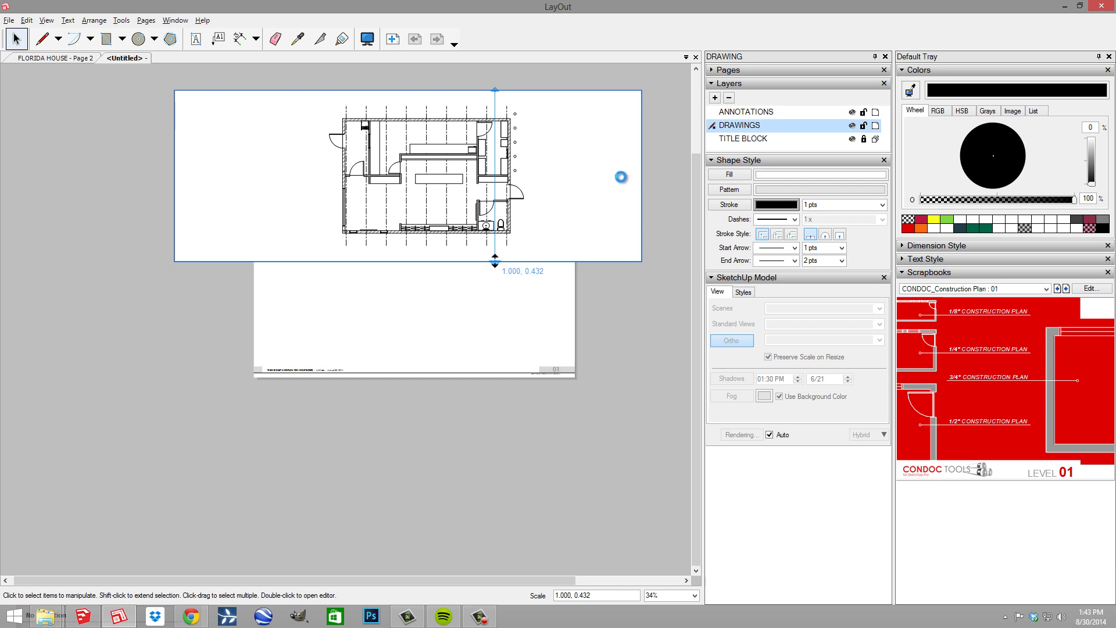
left_click_drag(643, 179, 536, 188)
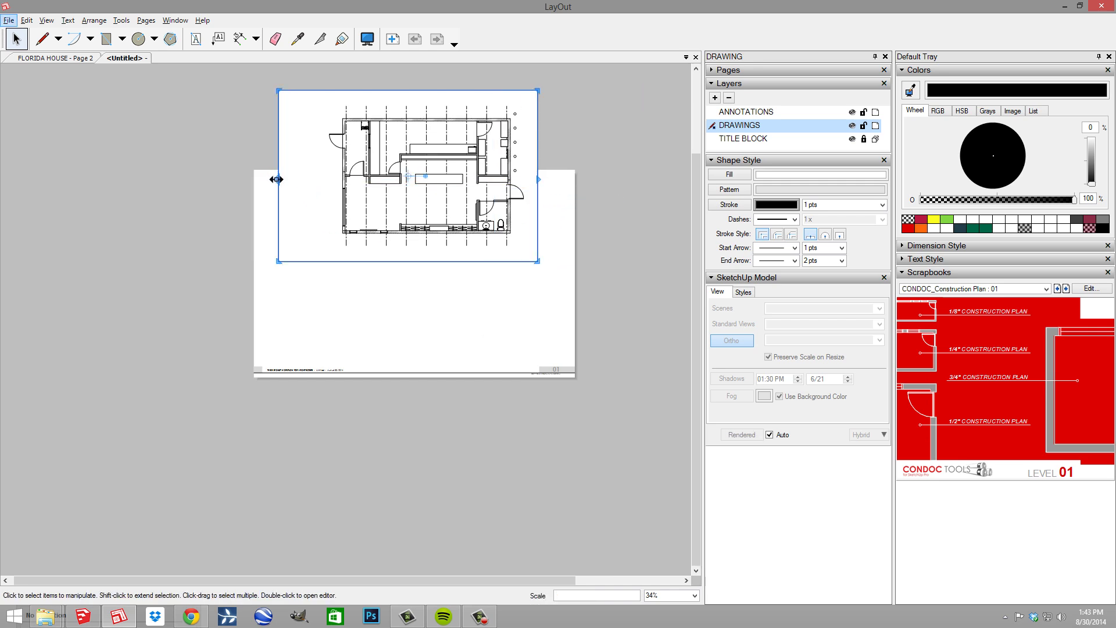
- Trim the plan viewport's remaining untrimmed side edge in toward the building and move the floor plan onto the middle of the page
left_click_drag(276, 177, 326, 184)
left_click_drag(438, 156, 416, 248)
scroll(440, 253, "up", 3)
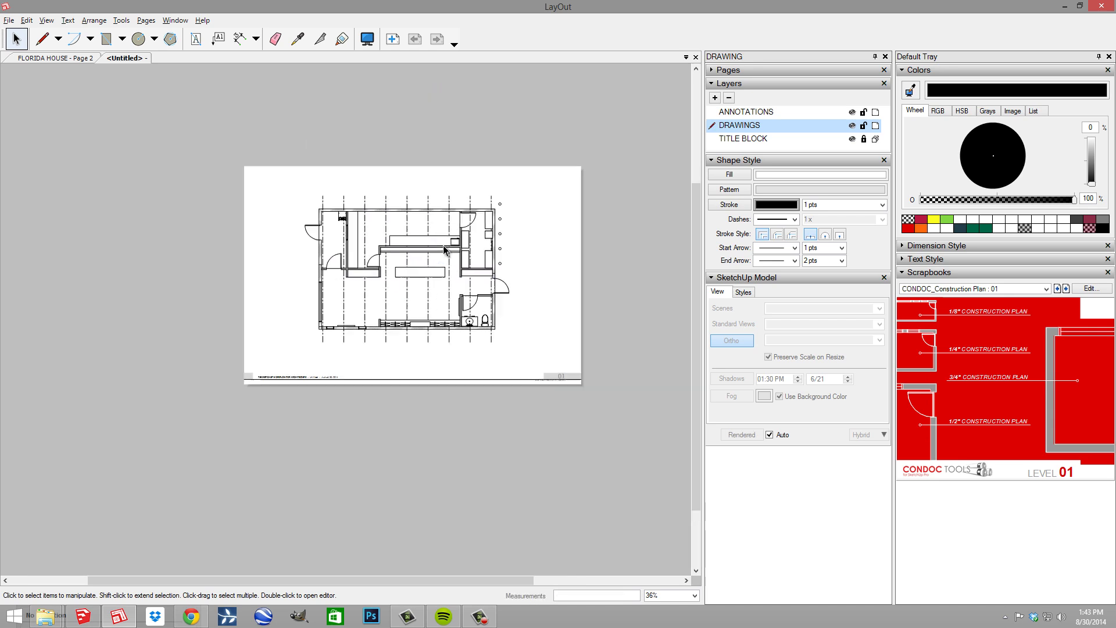
scroll(447, 267, "up", 1)
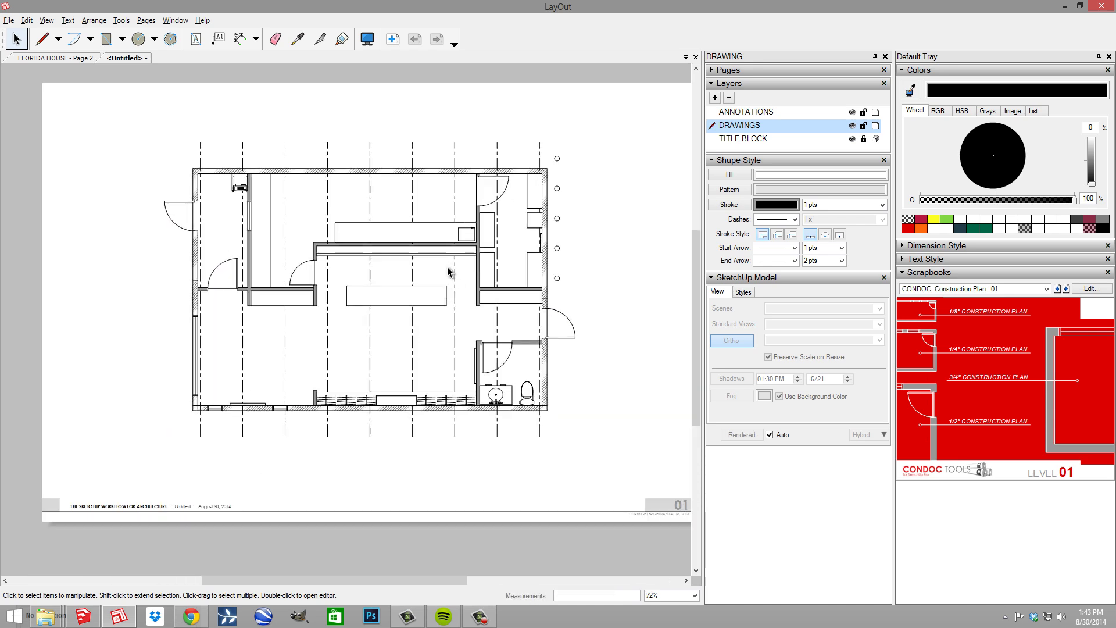
scroll(329, 276, "up", 1)
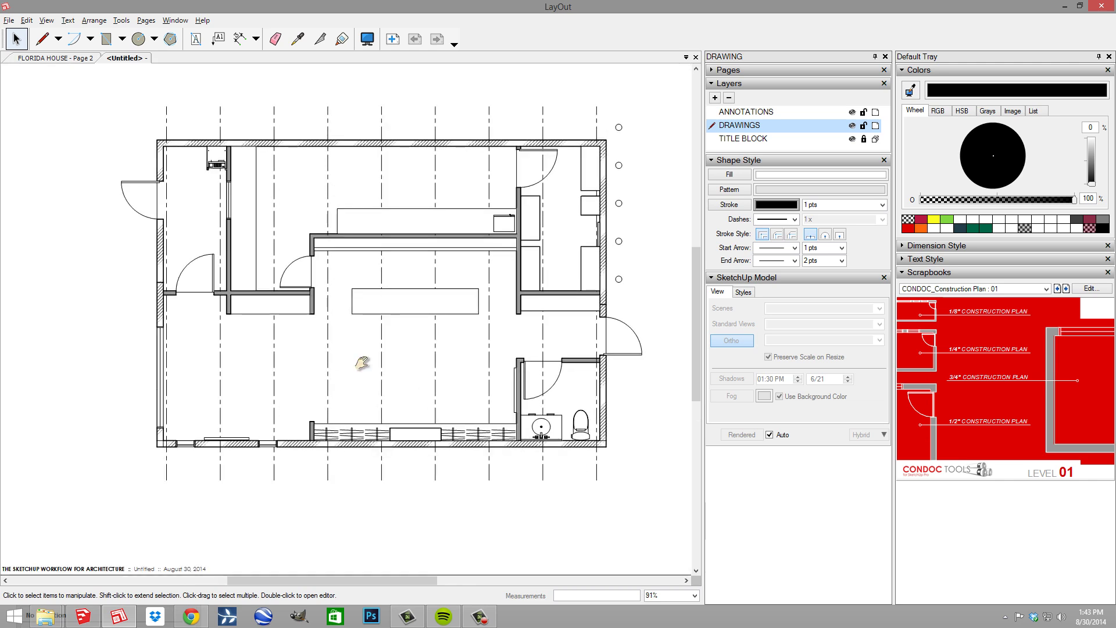
middle_click_drag(361, 363, 400, 320)
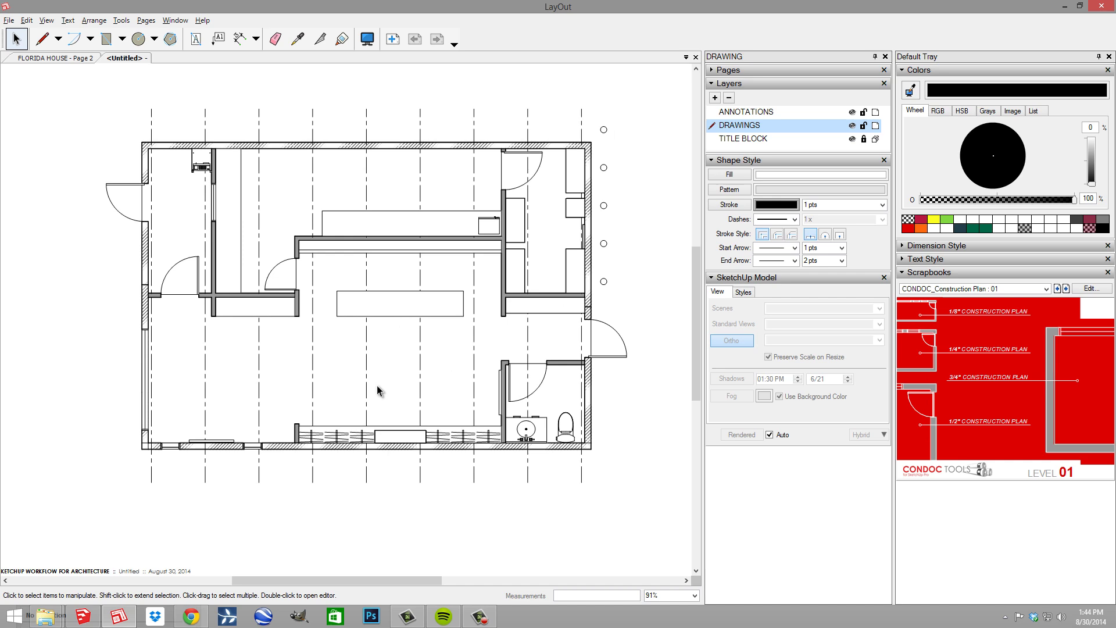
middle_click_drag(318, 358, 326, 379)
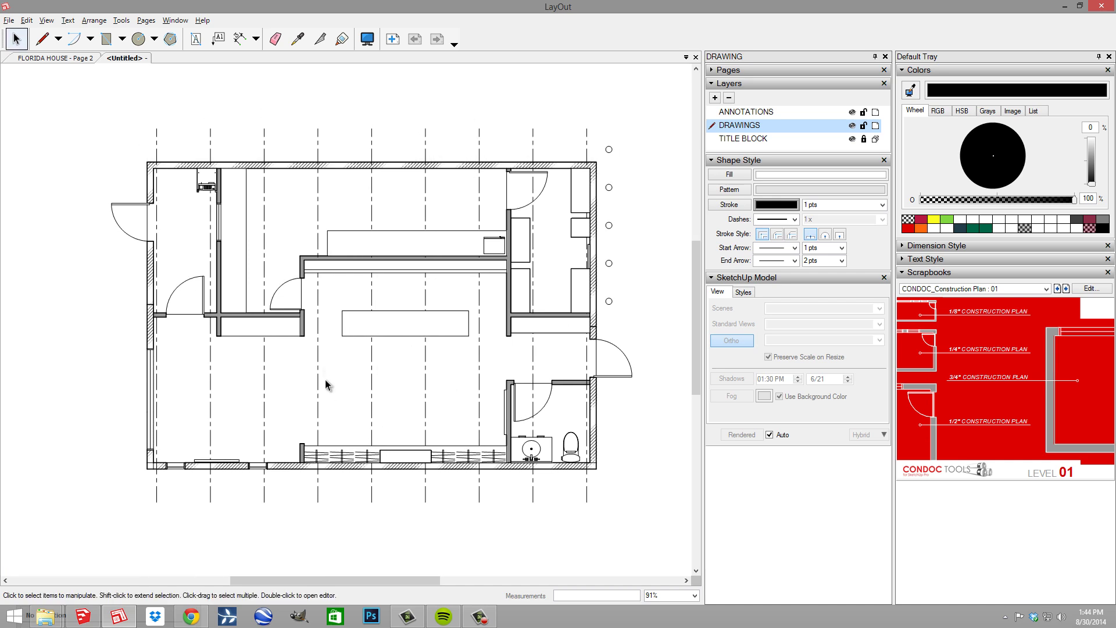
scroll(326, 379, "up", 1)
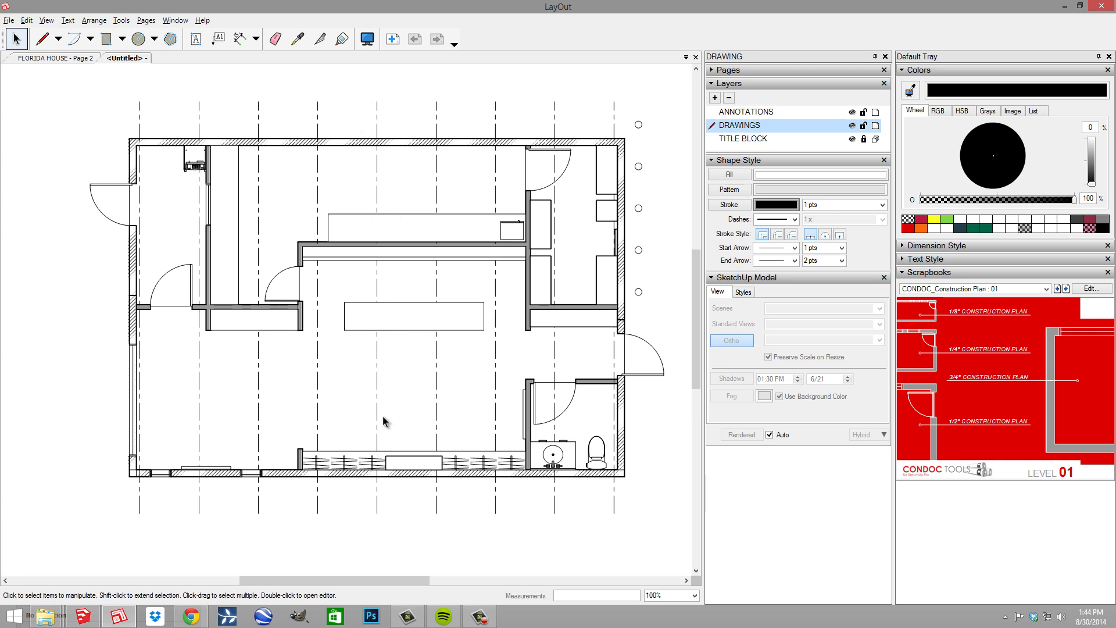
middle_click_drag(430, 270, 435, 283)
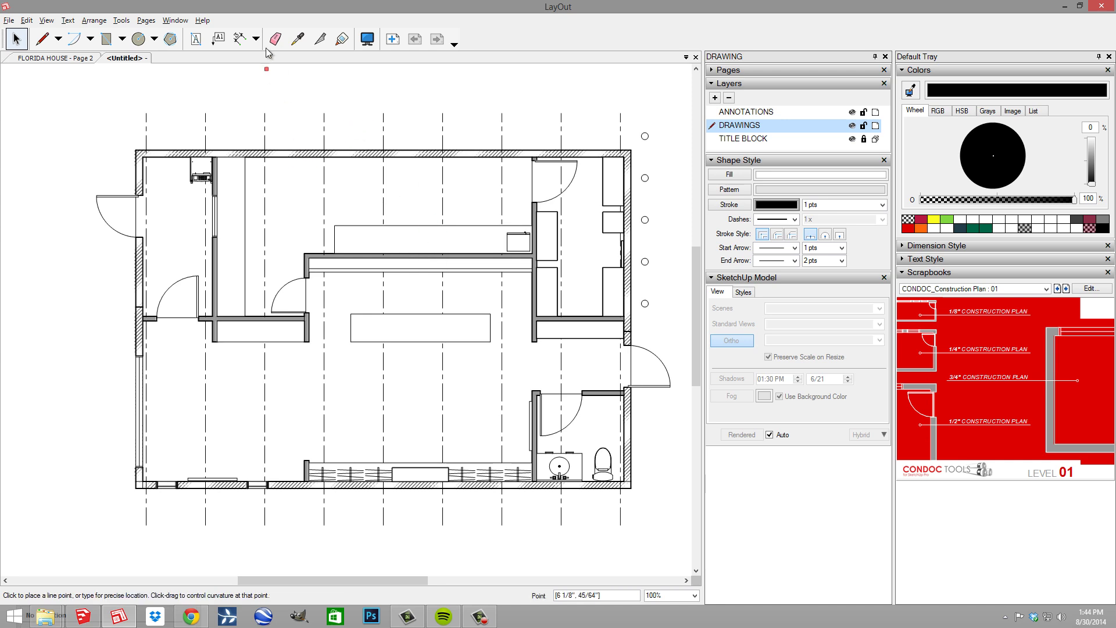
- Draw a vertical line with a dash-dot pattern over the full length of the plan's grid line nearest the five small circles
key("l")
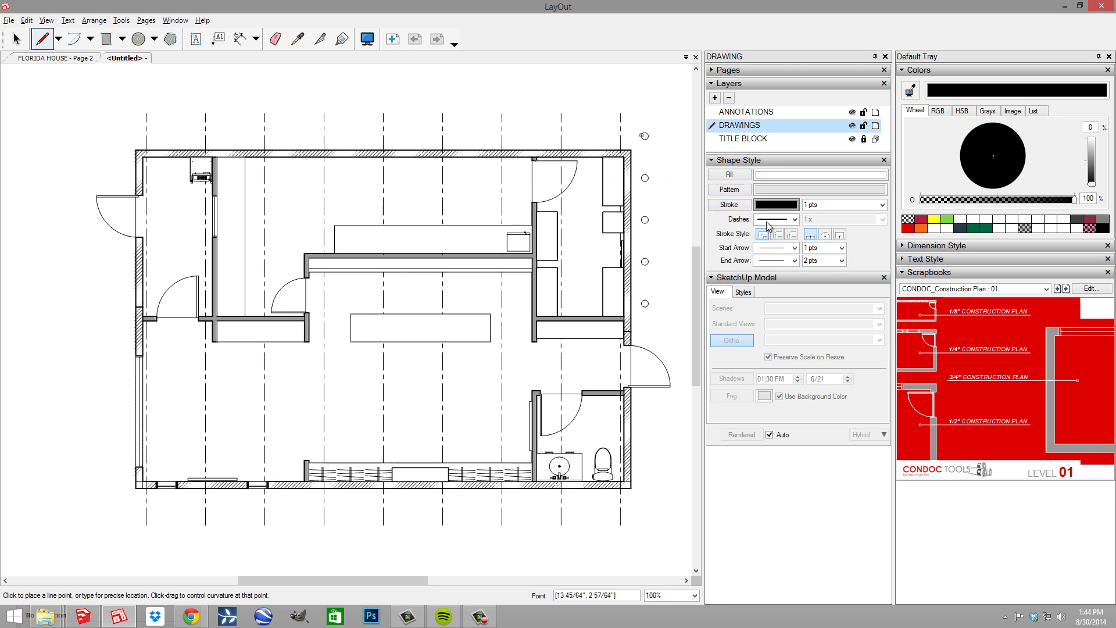
left_click(796, 223)
left_click(785, 325)
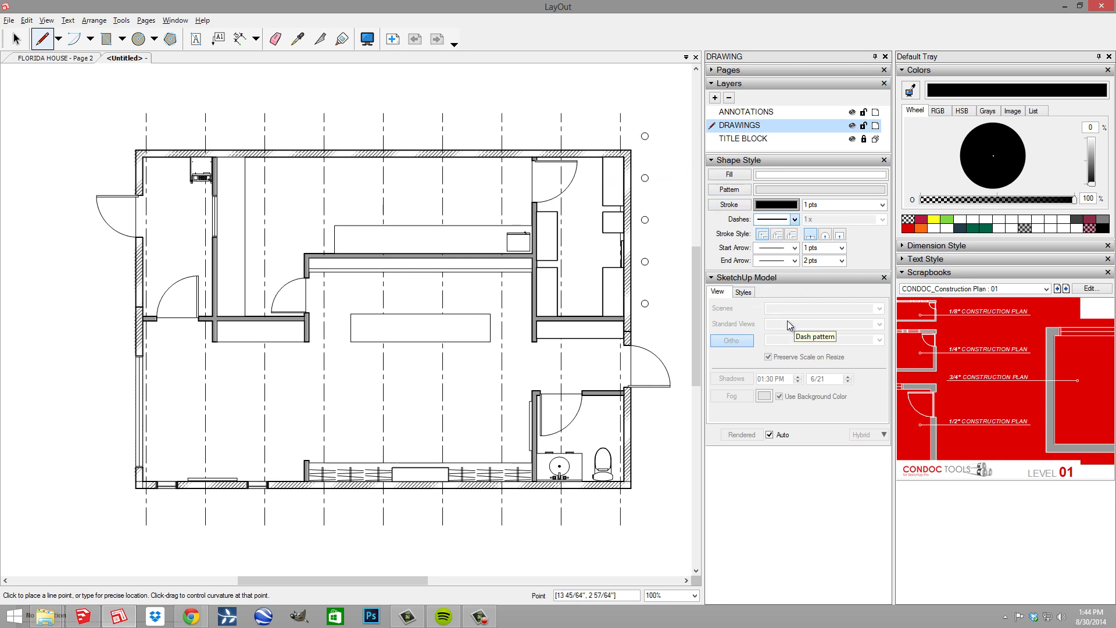
left_click(620, 113)
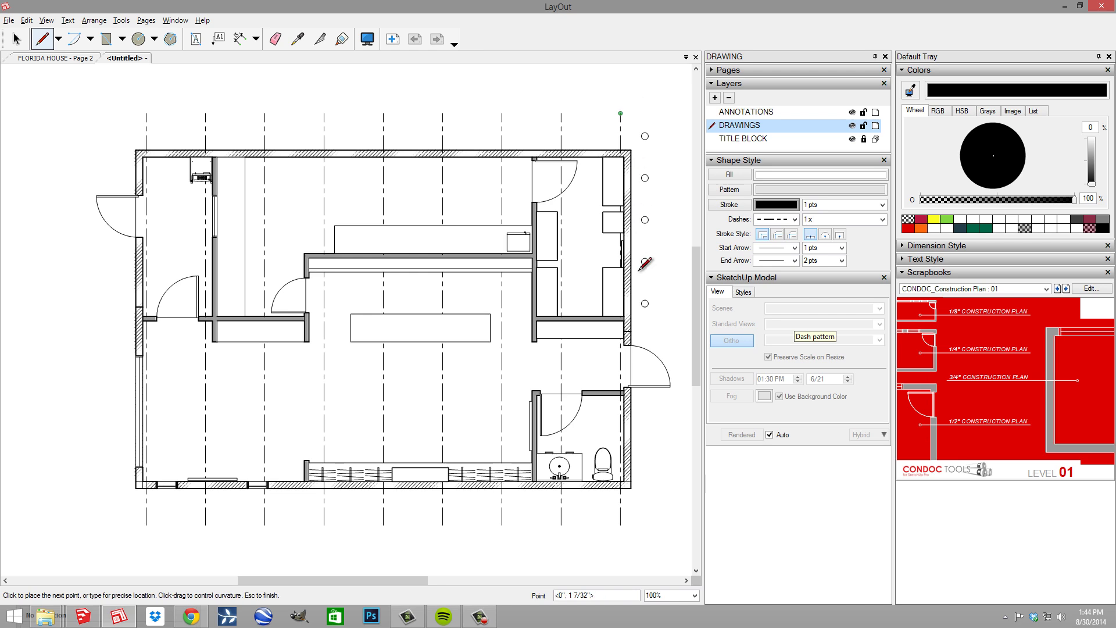
left_click(620, 525)
key("space")
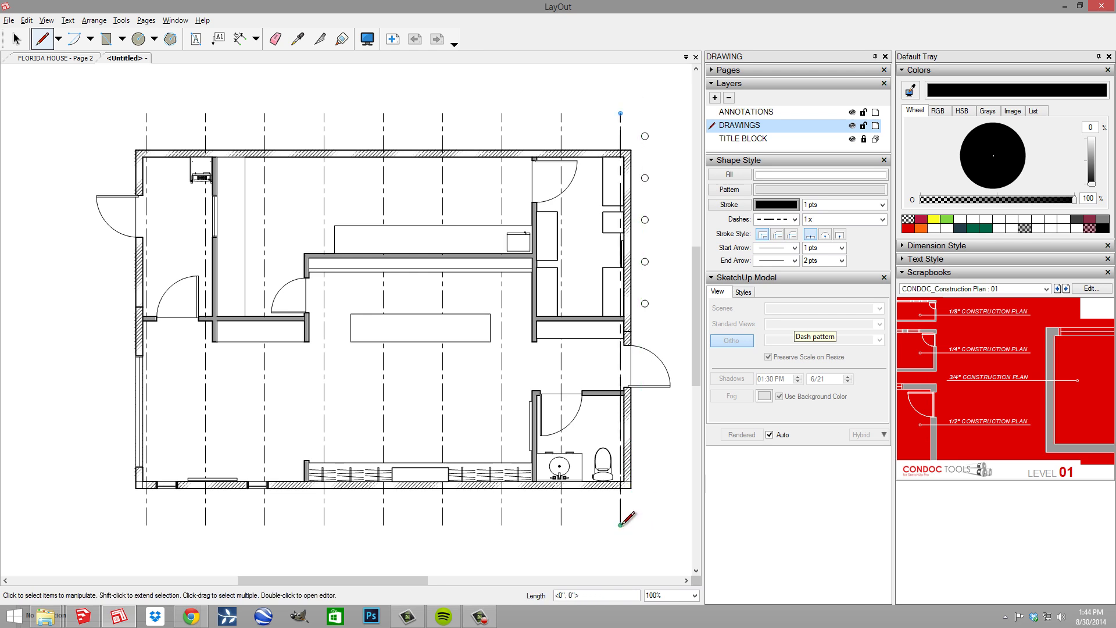
left_click(646, 235)
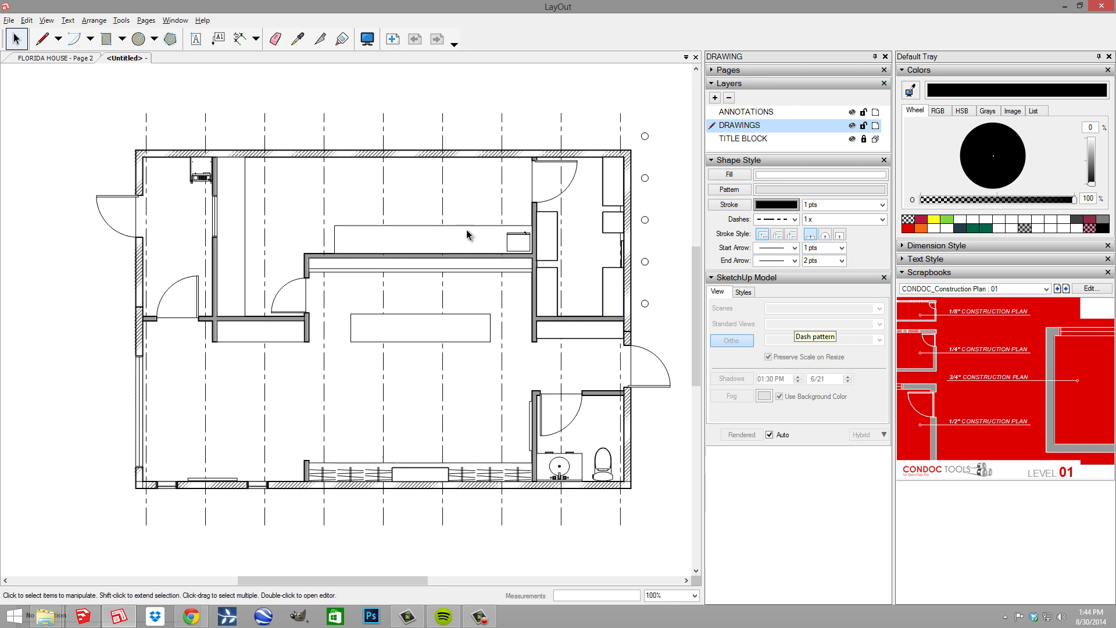
- Switch to SketchUp, hide the ARCH - Structure layer in the LO_Construction Plan 01 - Heavy scene, and update that scene
middle_click_drag(483, 288, 481, 287)
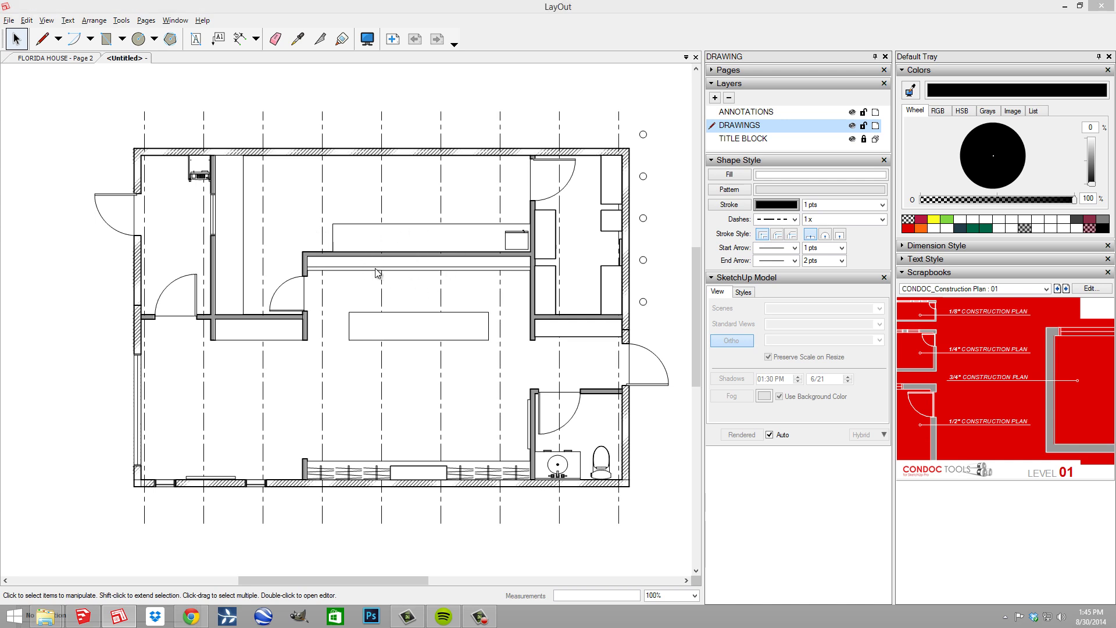
key("alt+Tab")
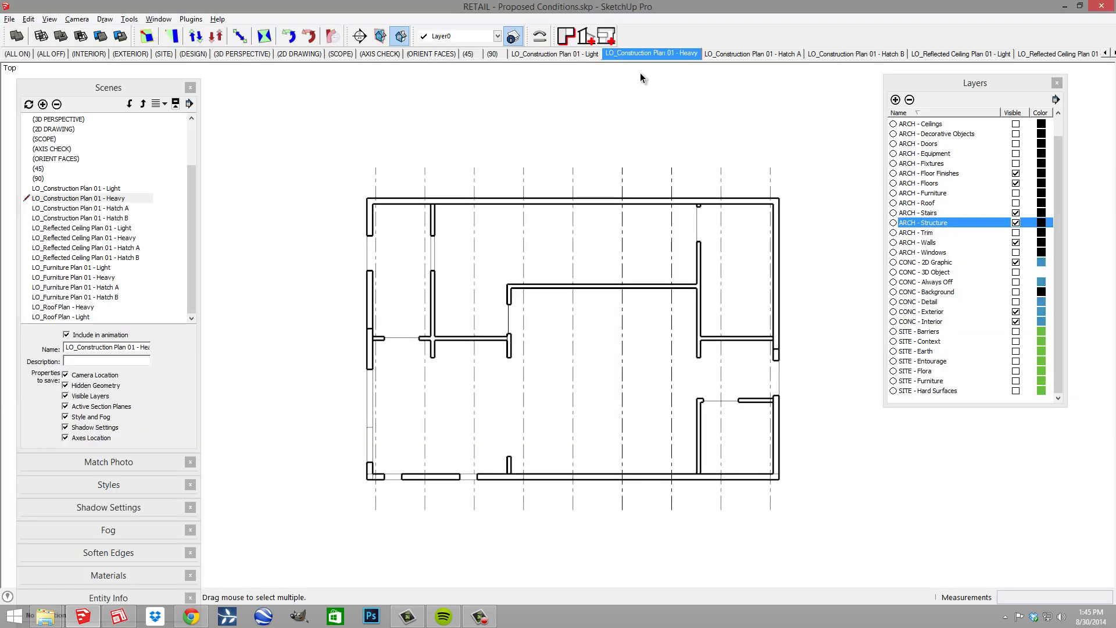
left_click(634, 54)
left_click(946, 243)
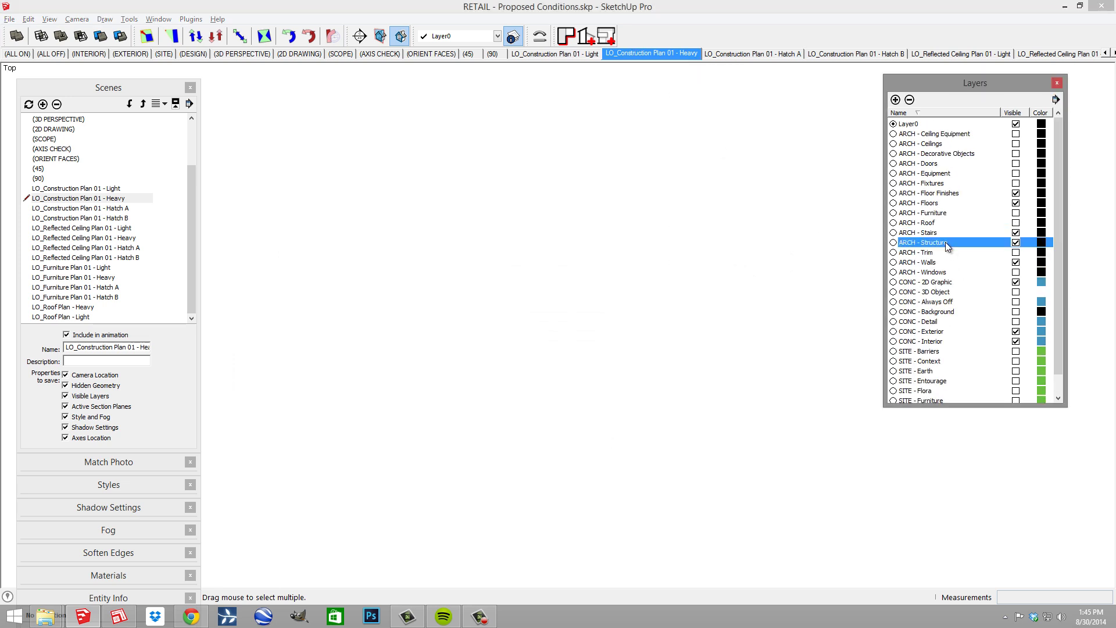
left_click(1016, 243)
right_click(650, 57)
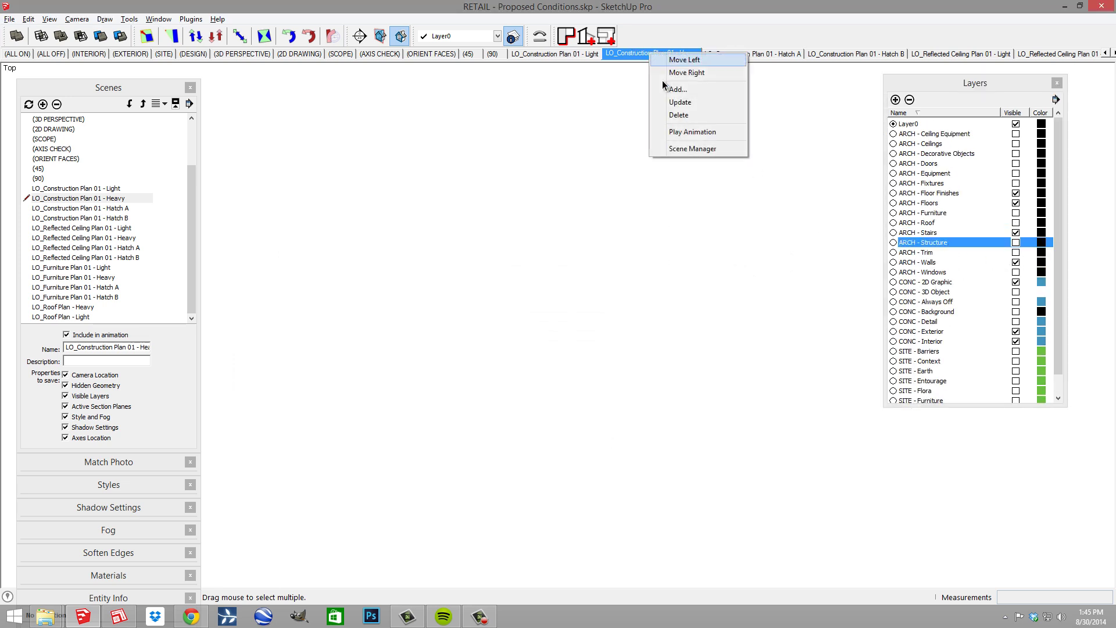
left_click(675, 100)
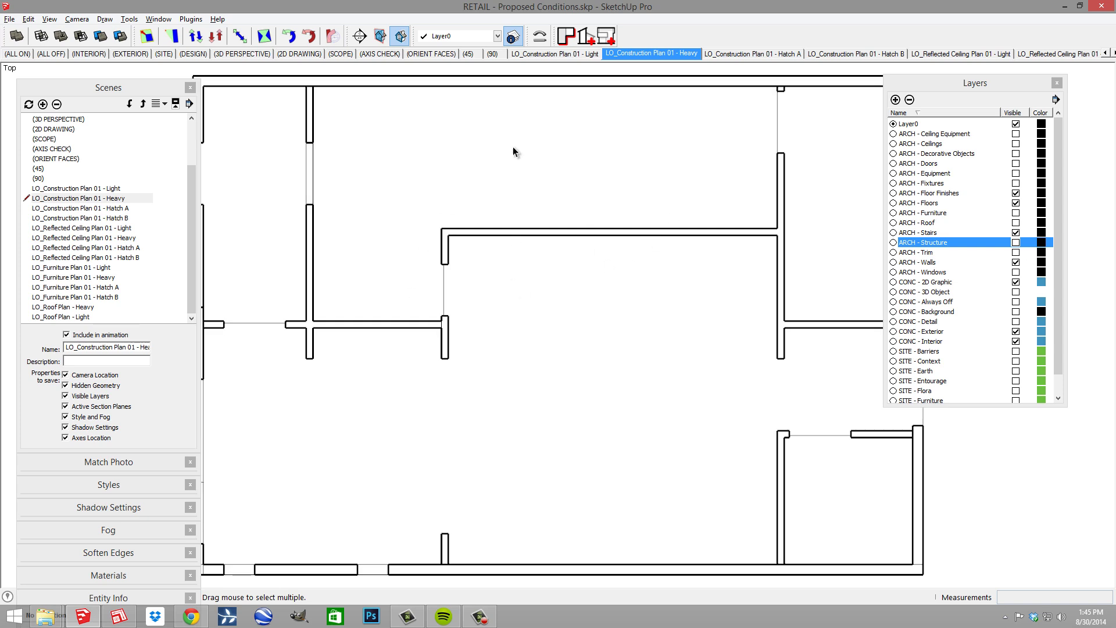
- Make the ARCH - Structure layer visible in the LO_Construction Plan 01 - Light scene
left_click(557, 54)
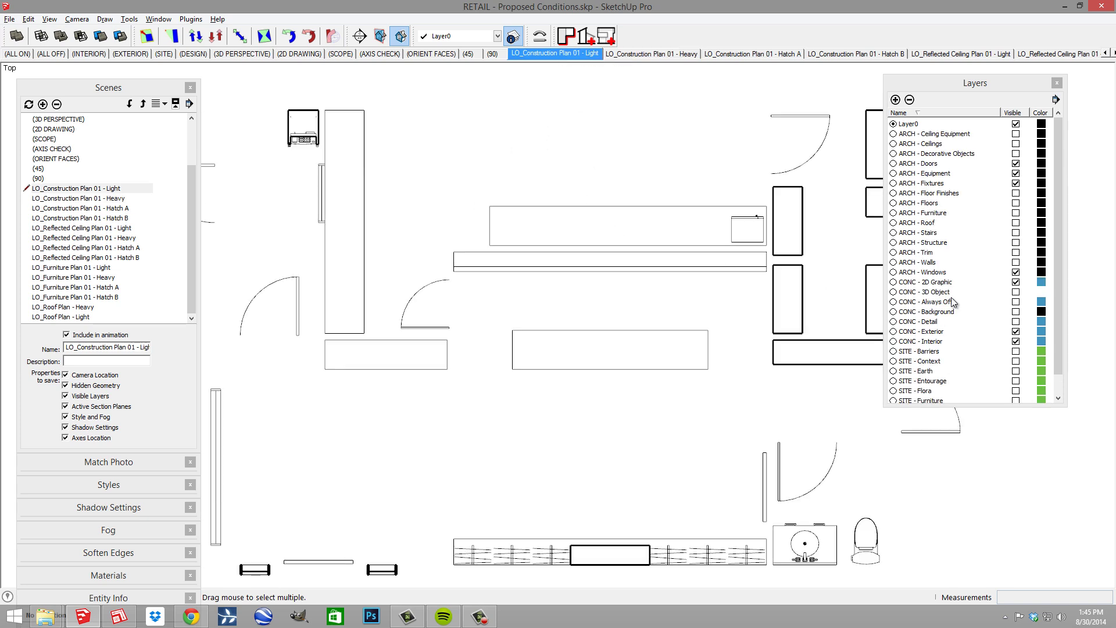
left_click(942, 244)
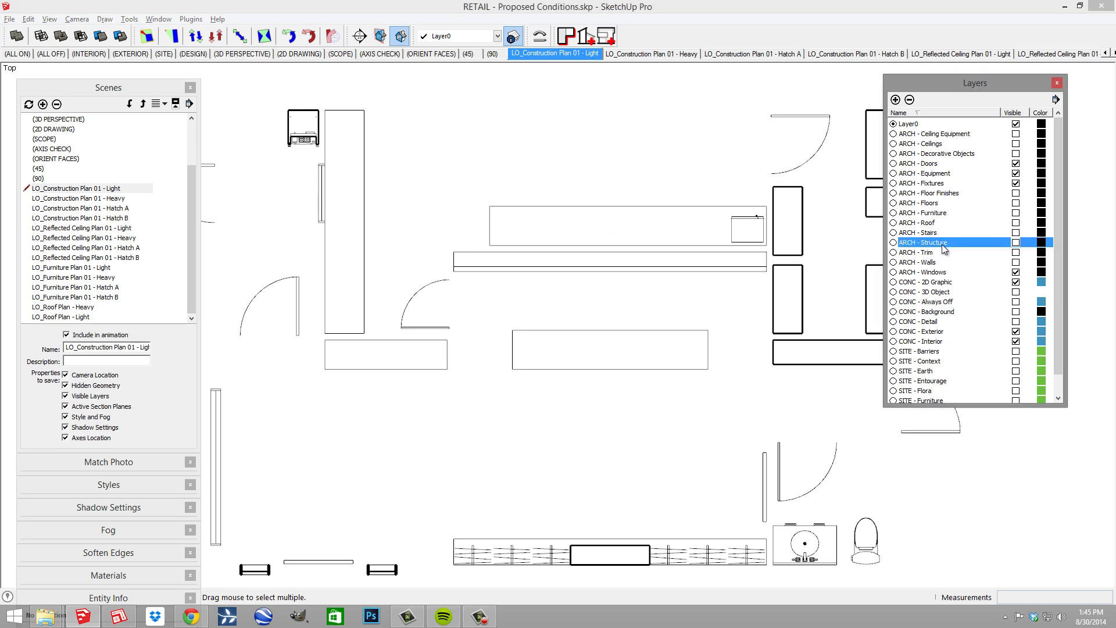
left_click(1016, 243)
scroll(609, 308, "down", 5)
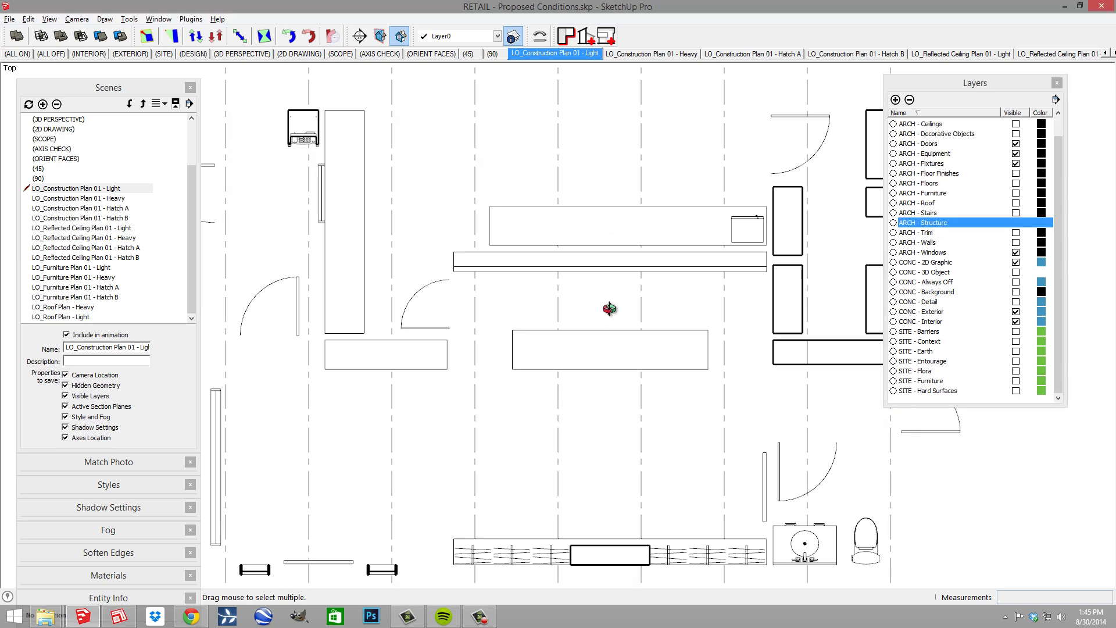
- Open the group containing the dashed structural grid lines, raise the lines vertically off the floor, and close the group
middle_click_drag(608, 308, 759, 125)
scroll(594, 384, "up", 3)
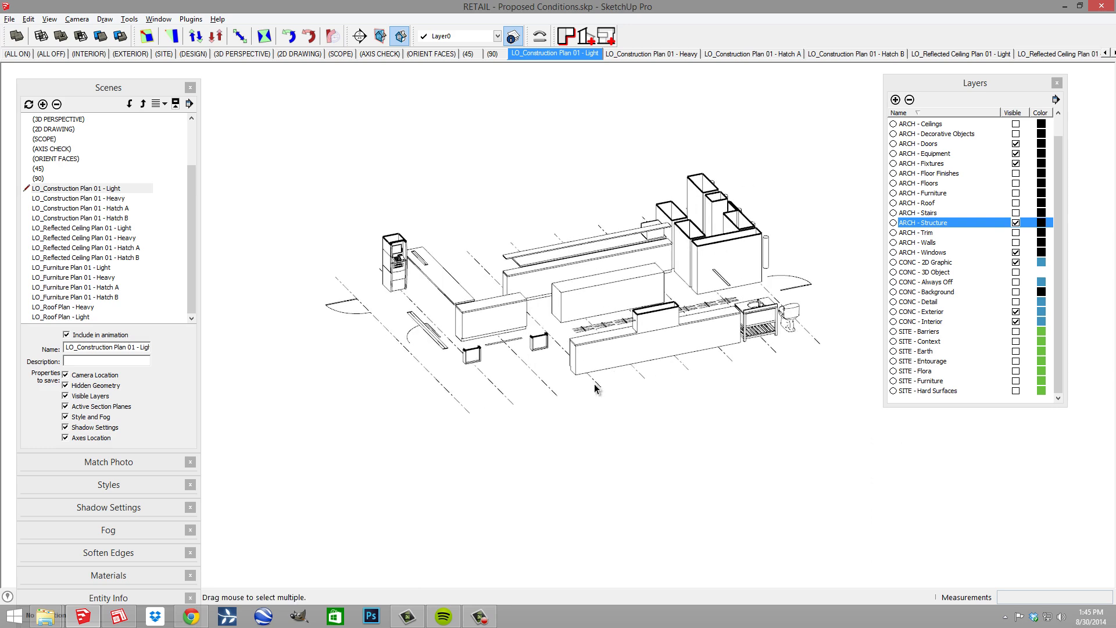
left_click(596, 385)
double_click(597, 389)
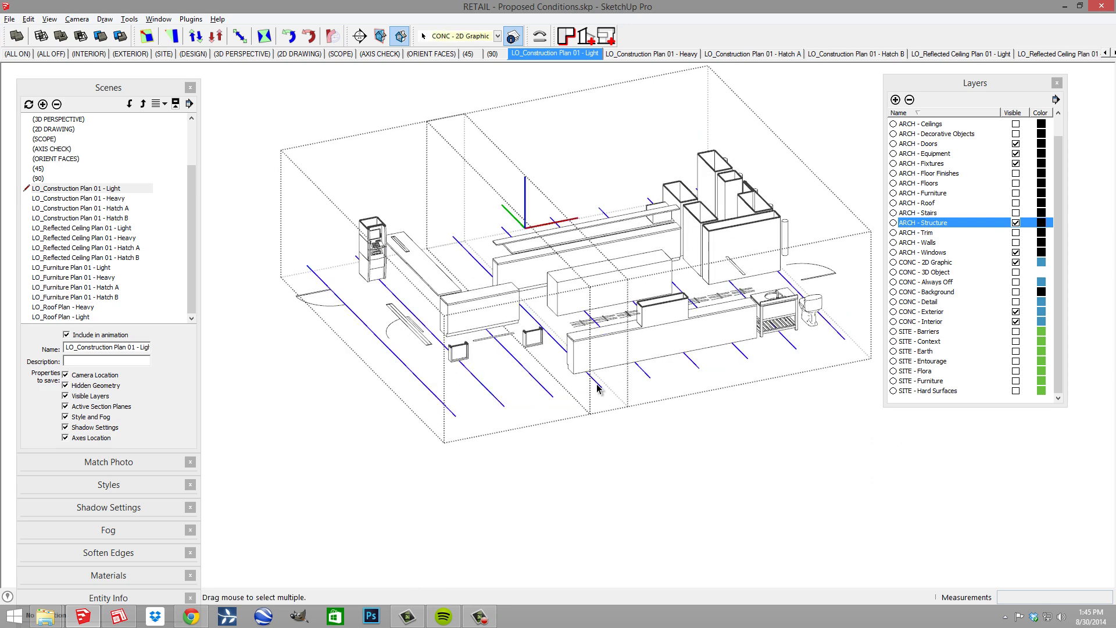
scroll(598, 388, "up", 2)
key("m")
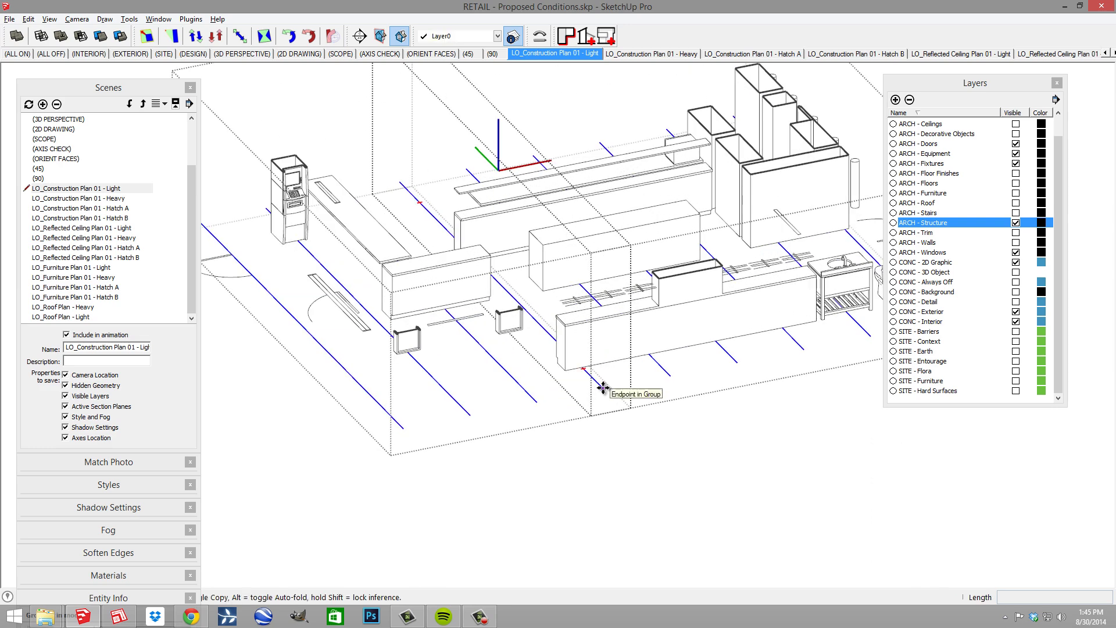
left_click(603, 388)
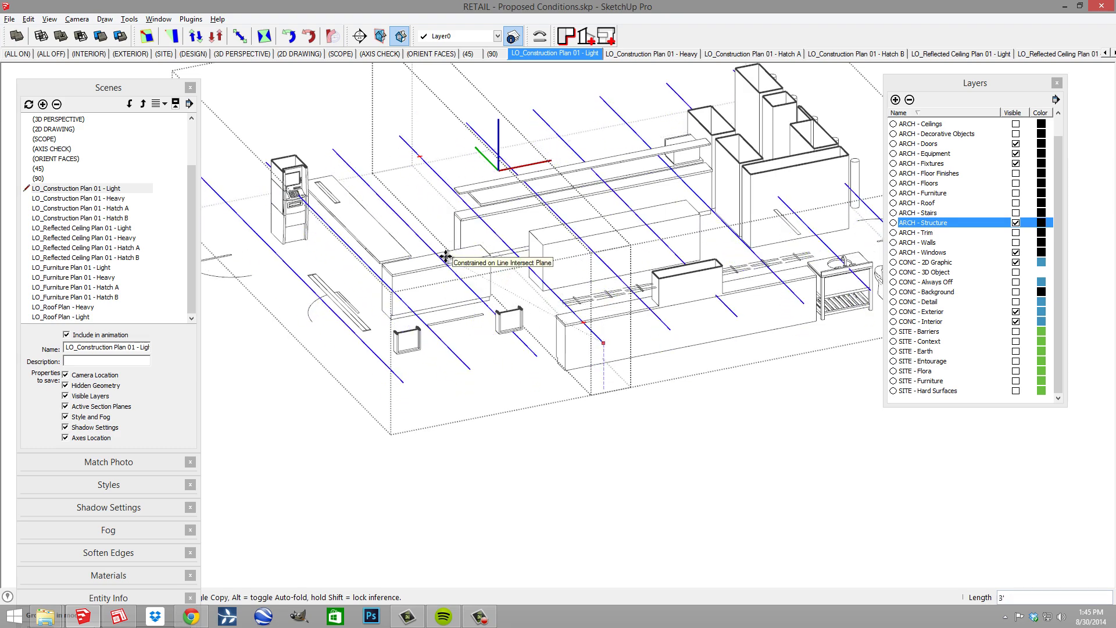
middle_click_drag(552, 399, 897, 345)
middle_click_drag(668, 332, 475, 224)
left_click(480, 221)
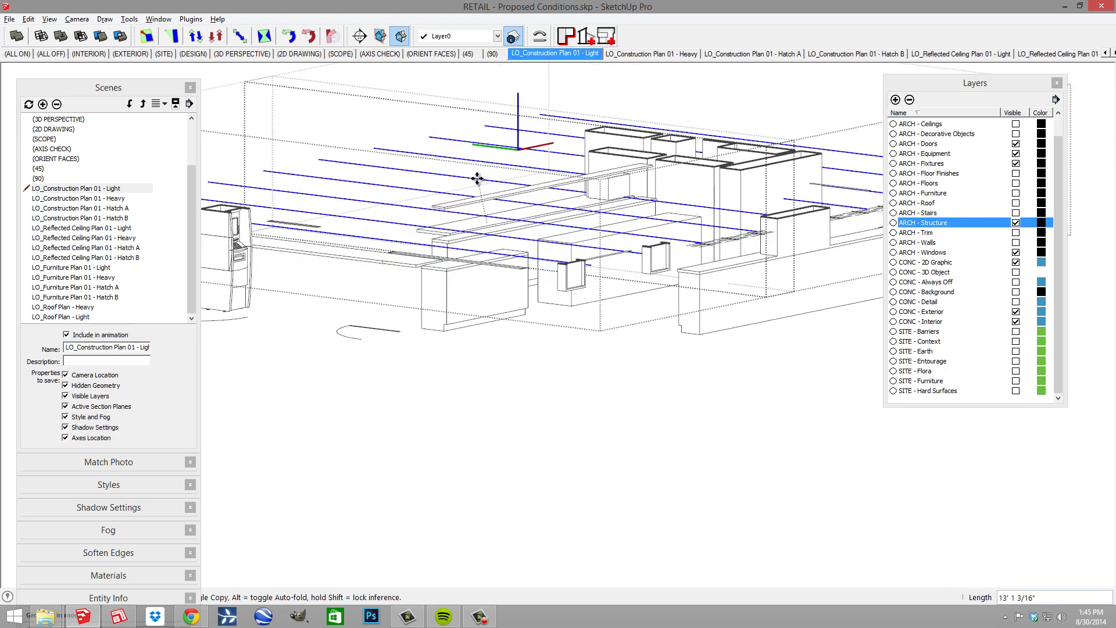
left_click(506, 189)
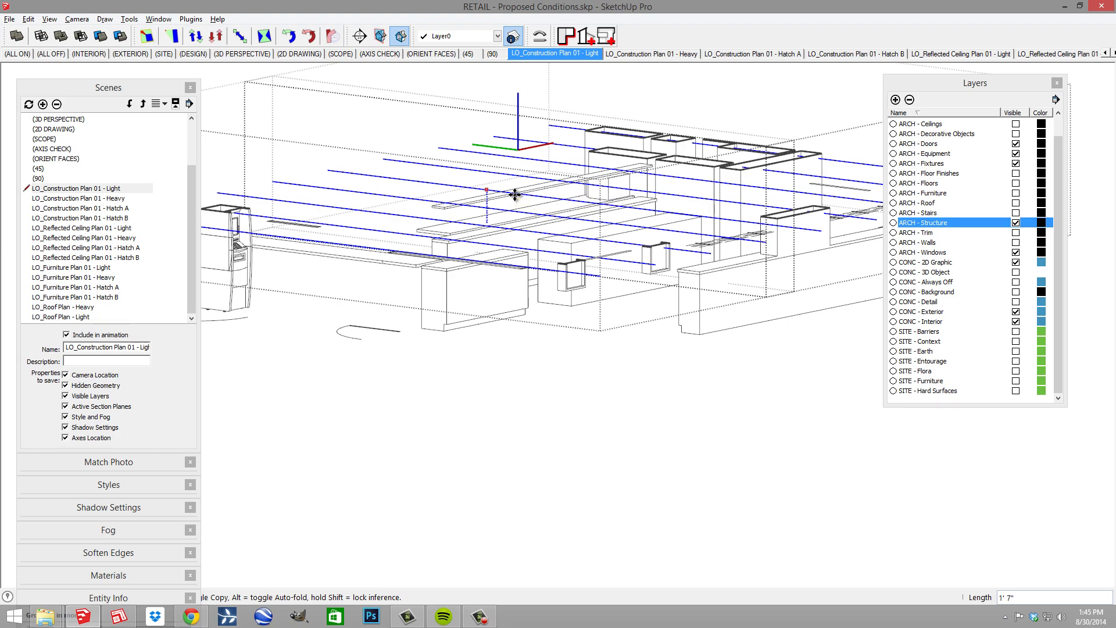
middle_click_drag(514, 192, 567, 340)
key("Escape")
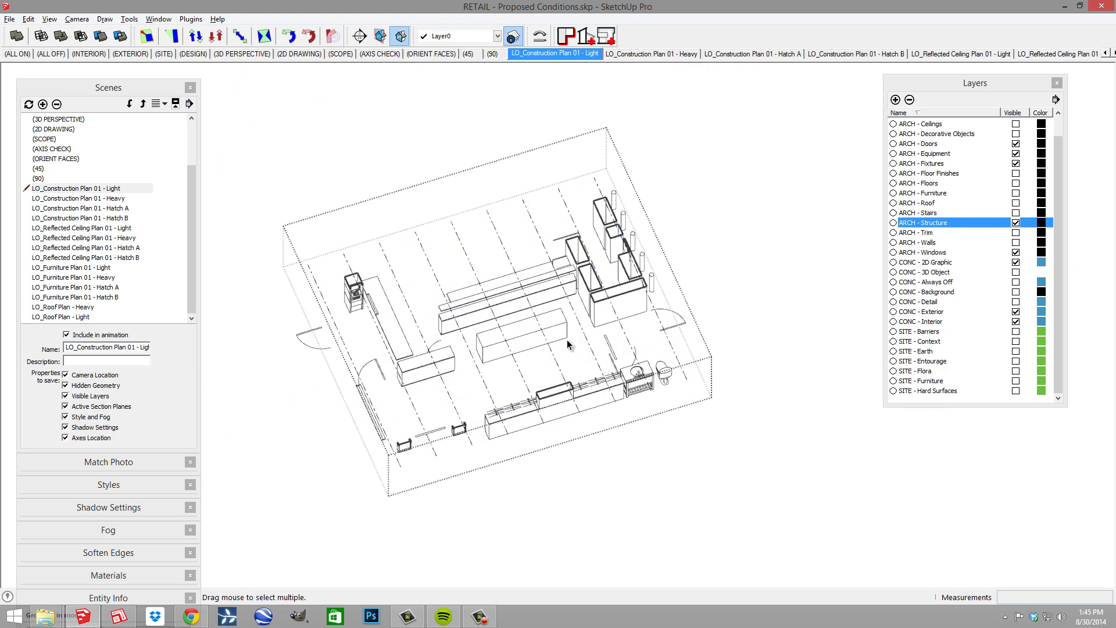
key("Escape")
- Update the LO_Construction Plan 01 - Light scene's Visible Layers and Axes Location, leaving its camera unchanged, and restore the scene's plan view
middle_click_drag(567, 382, 573, 371)
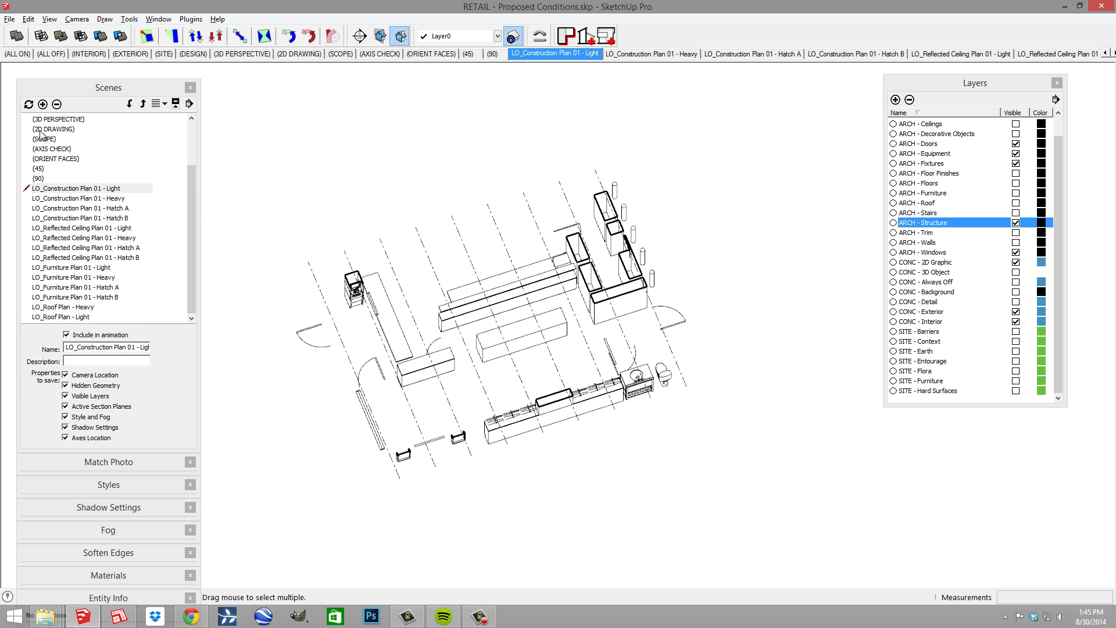
left_click(28, 104)
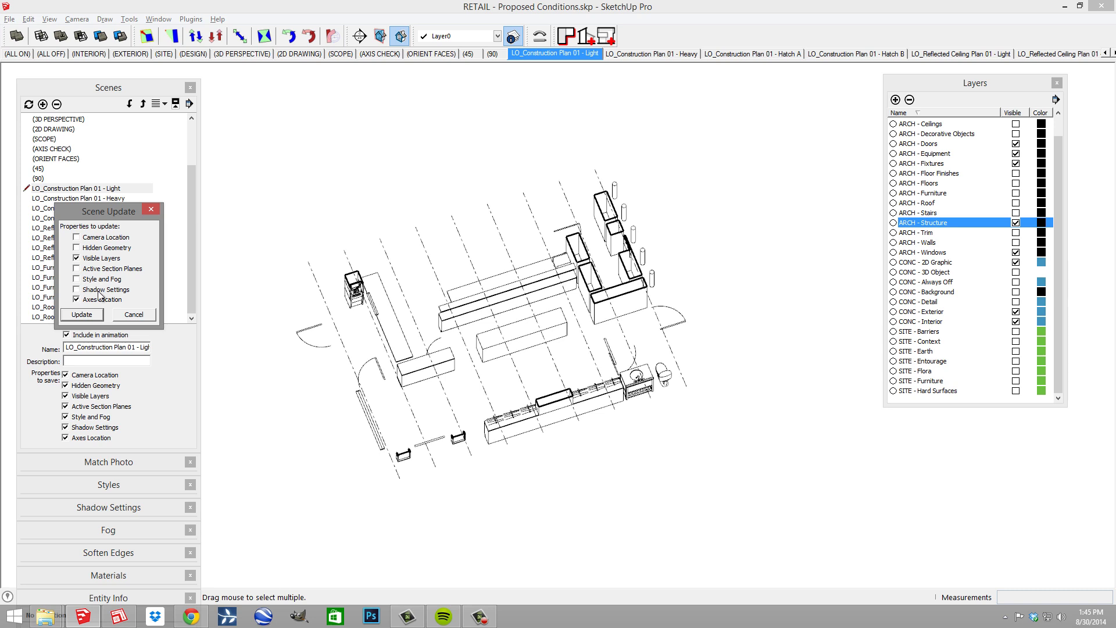
left_click(82, 314)
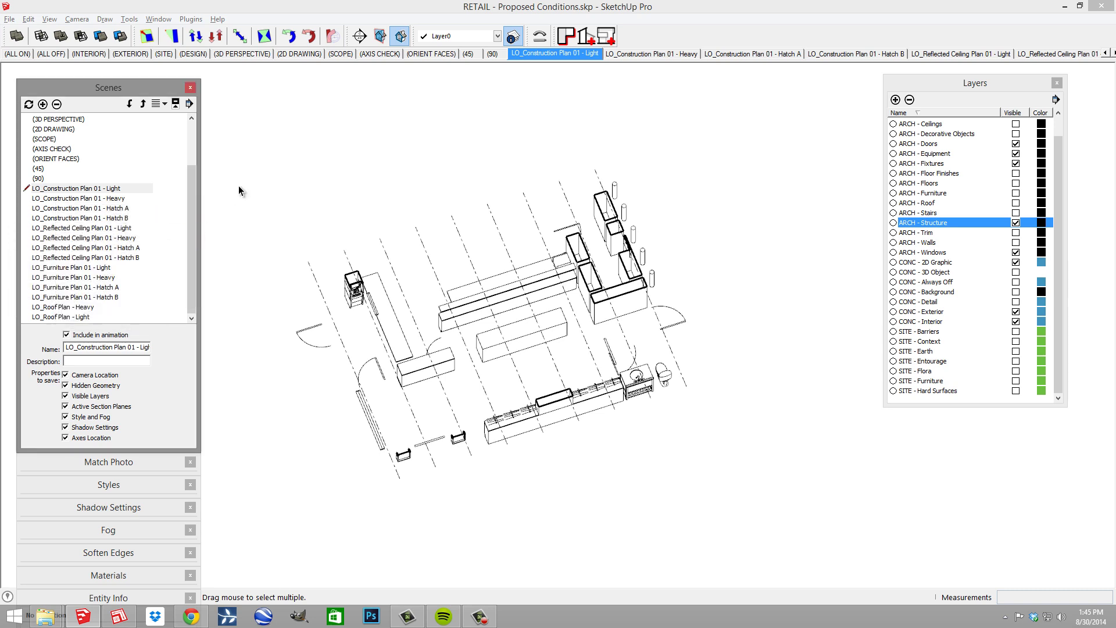
left_click(542, 60)
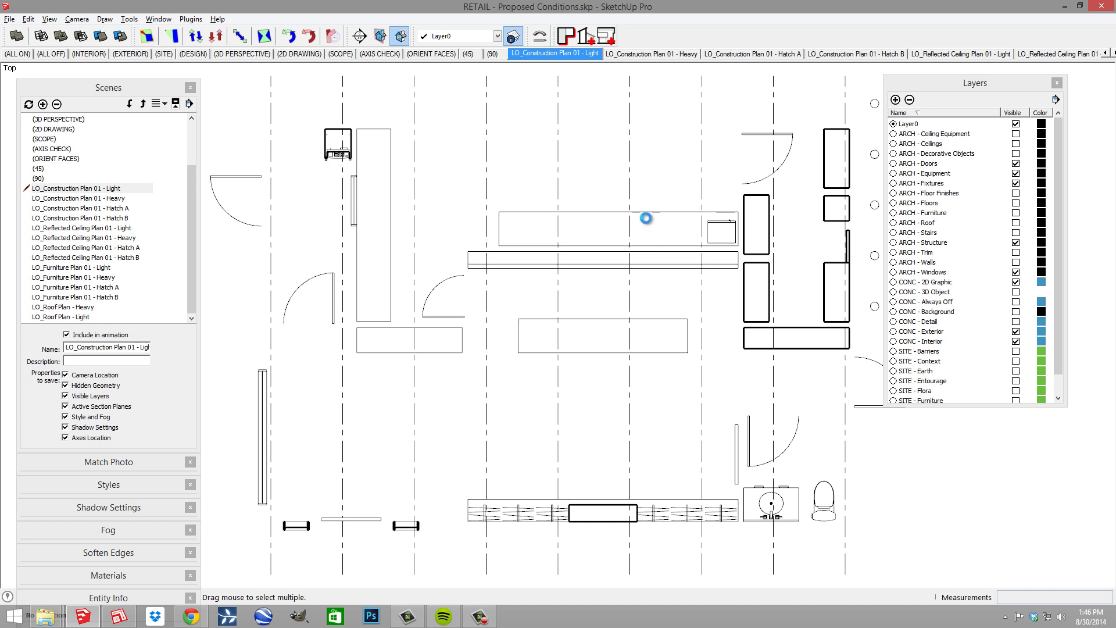
- Switch to LayOut and update the document's RETAIL - Proposed Conditions.skp reference to refresh the construction plan
key("alt+Tab")
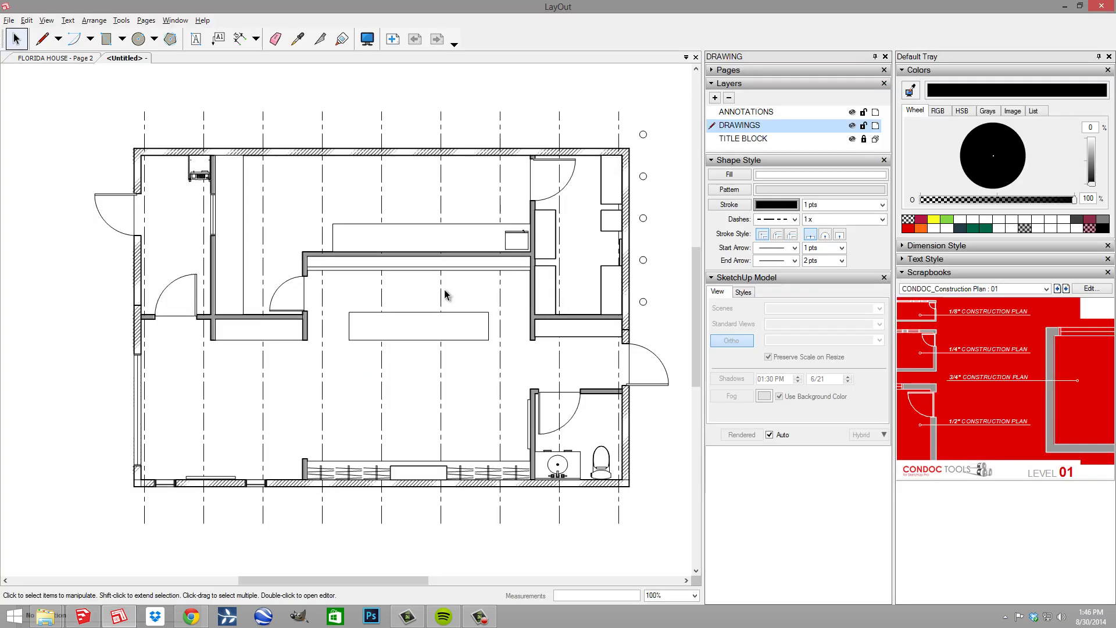
left_click(9, 20)
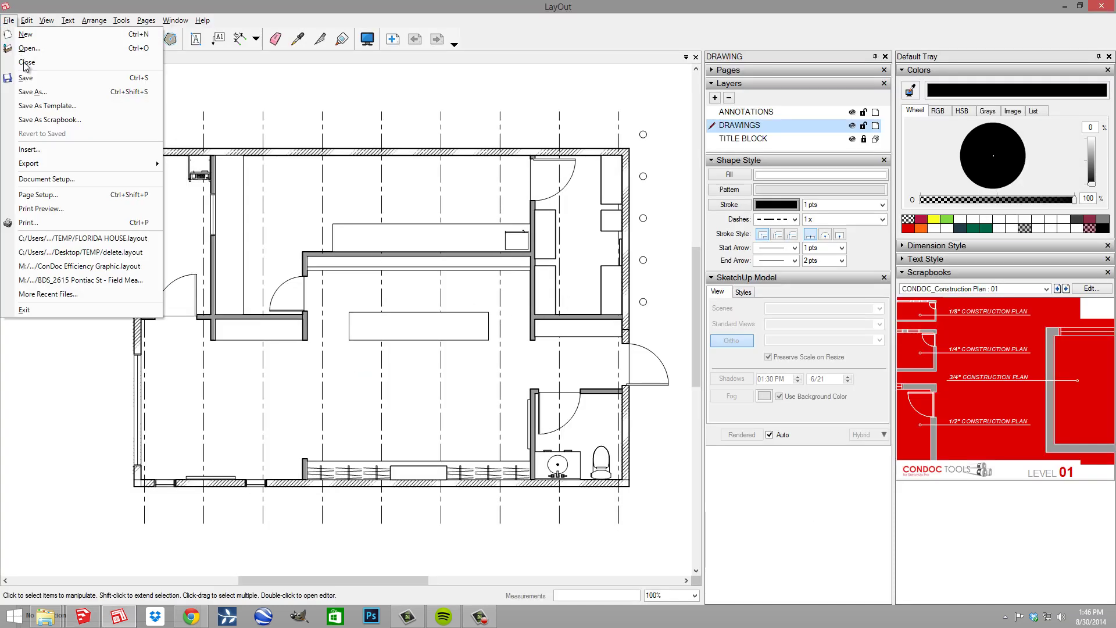
left_click(81, 179)
left_click(334, 178)
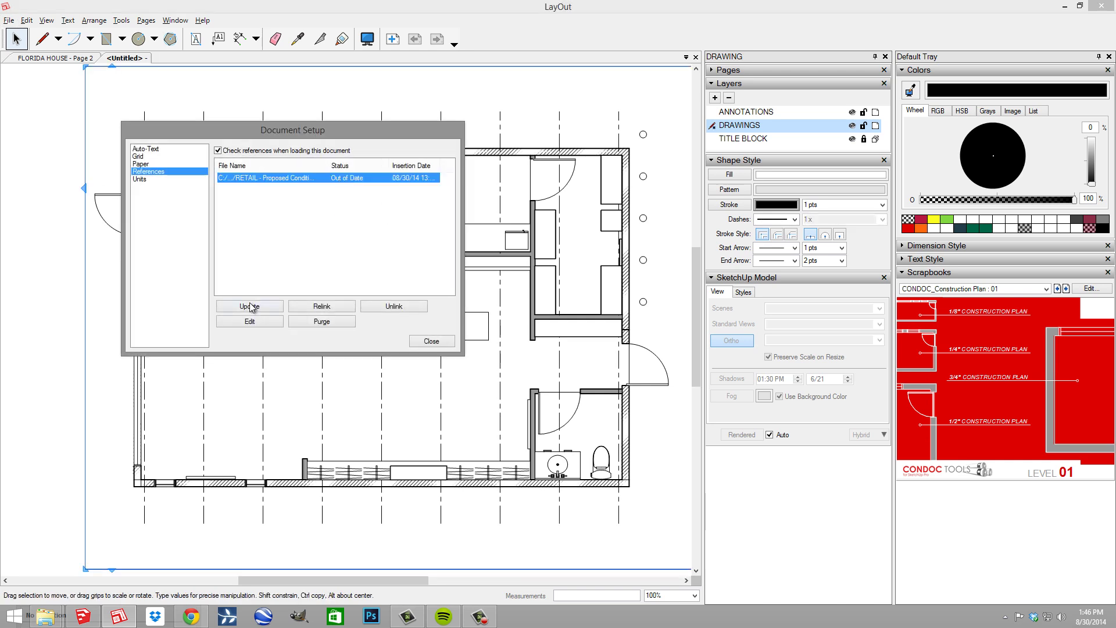
left_click(249, 305)
left_click(431, 340)
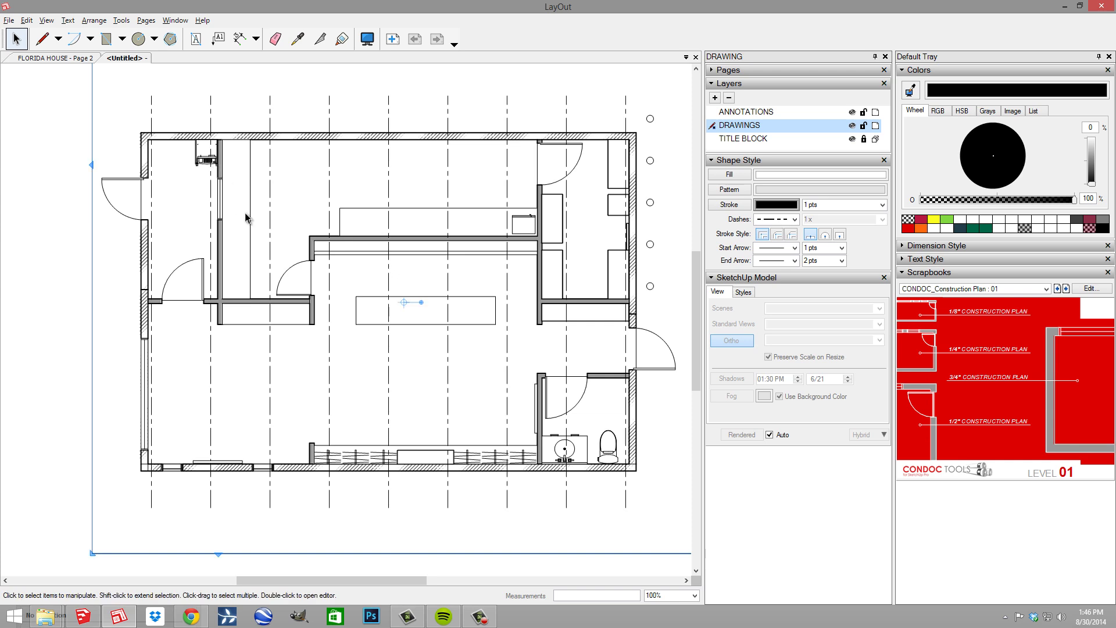
left_click(310, 241)
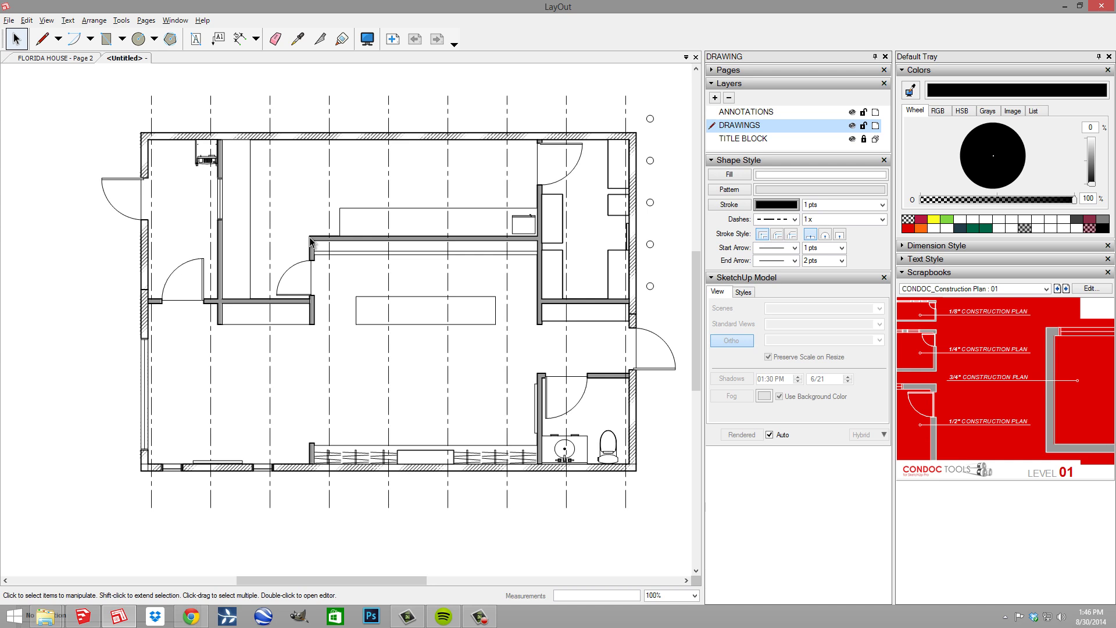
scroll(465, 284, "down", 3)
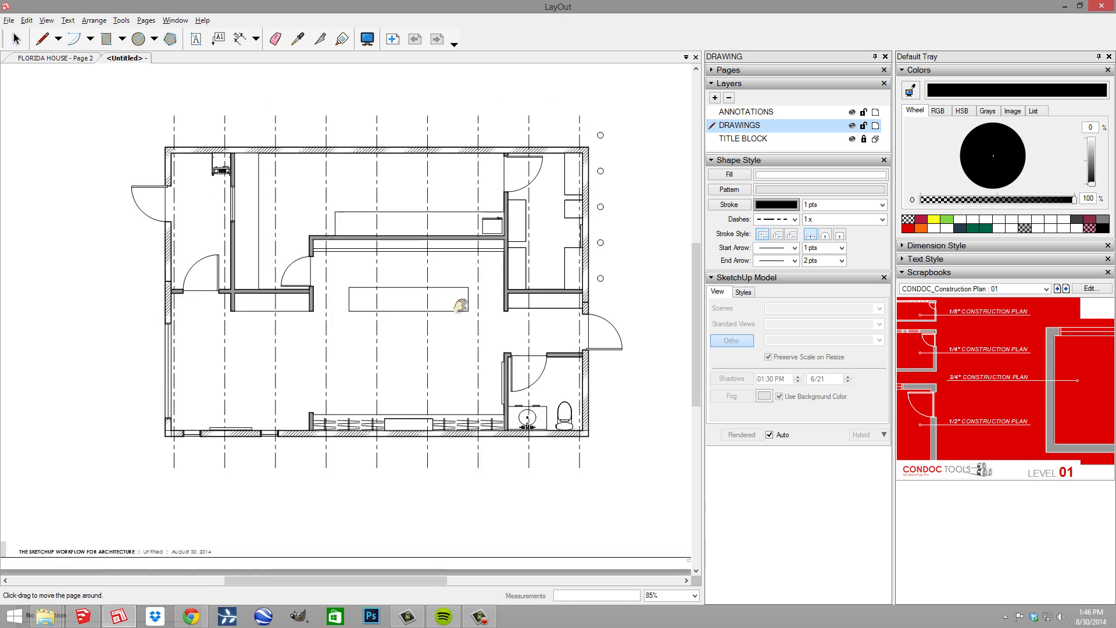
scroll(470, 275, "down", 1)
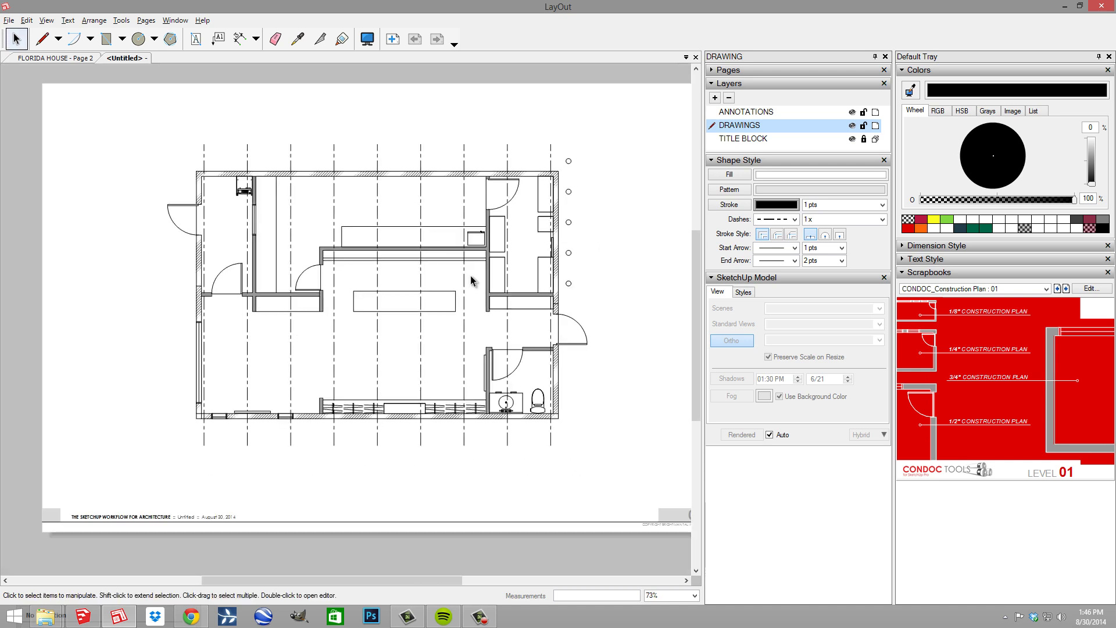